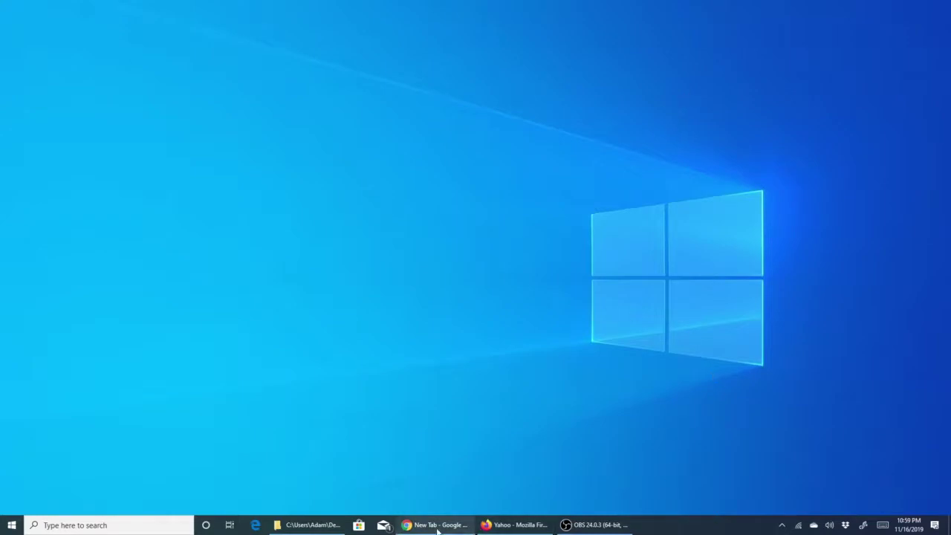
- Switch to Chrome, open Docs from the expanded Google apps list, and continue past the identity verification notice
{"action": "mouse_move", "coordinate": [437, 531]}
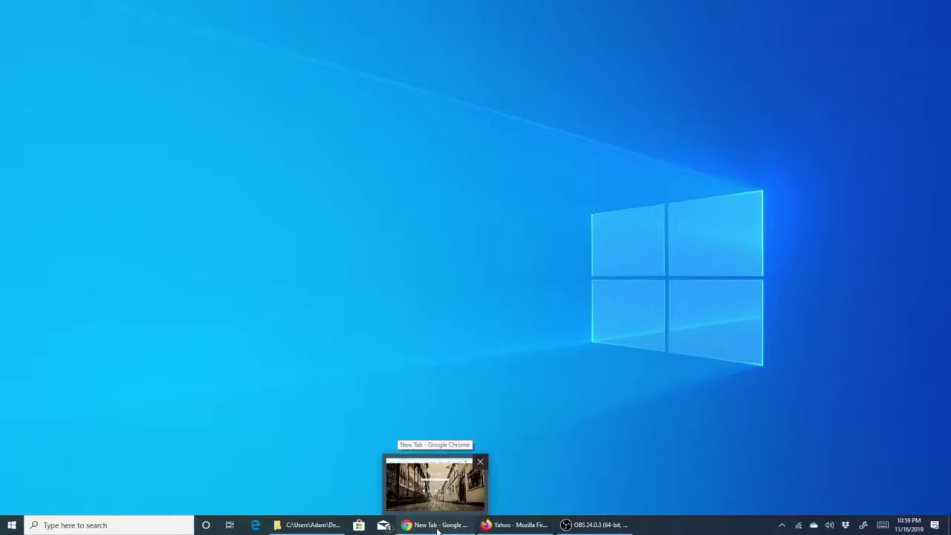
{"action": "left_click", "coordinate": [437, 525]}
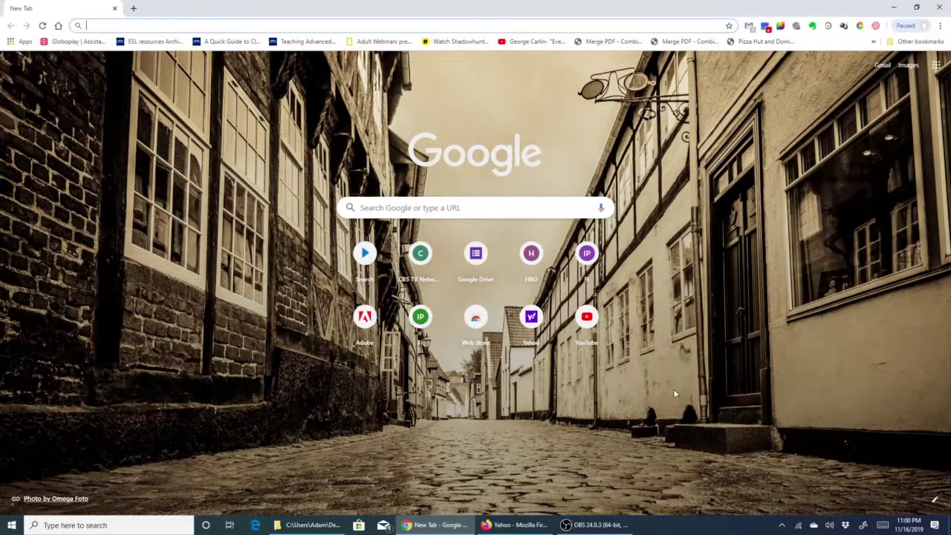
{"action": "left_click", "coordinate": [938, 67]}
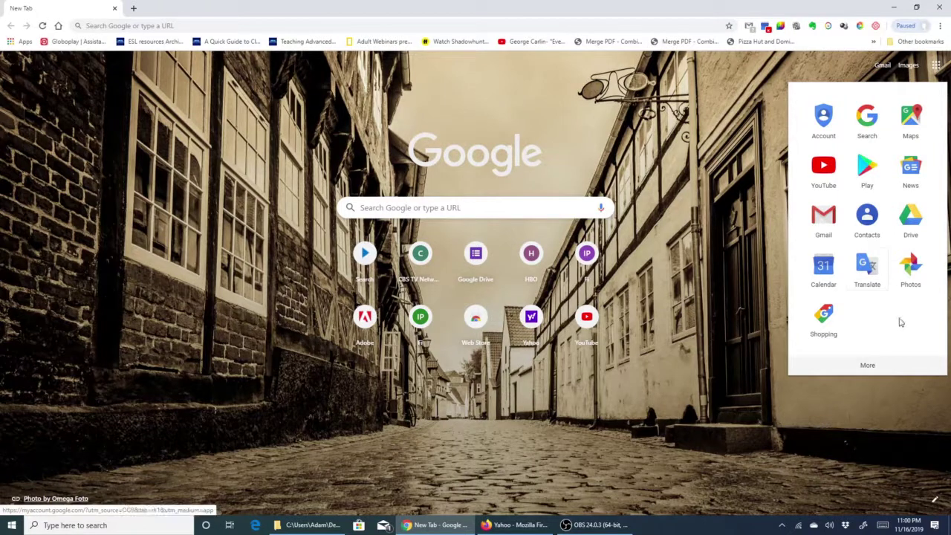
{"action": "left_click", "coordinate": [867, 366]}
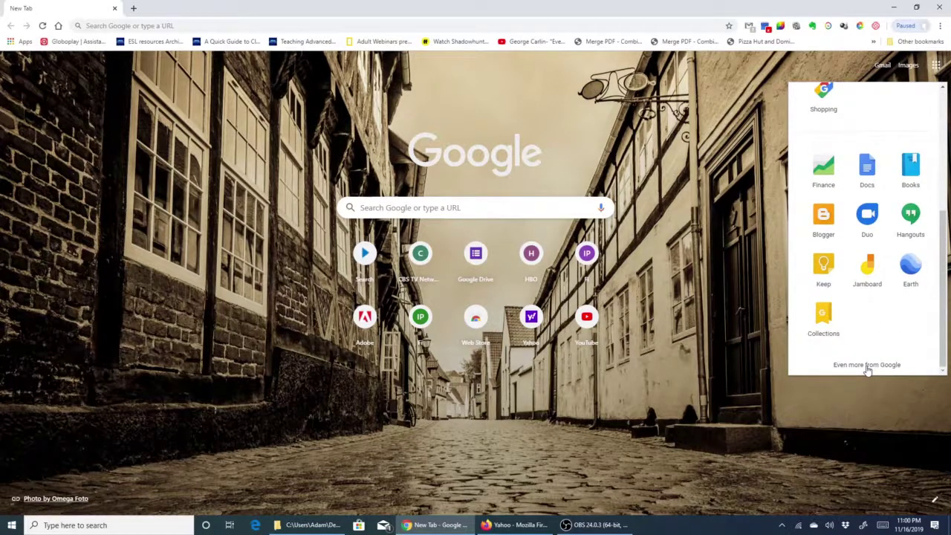
{"action": "left_click", "coordinate": [866, 165]}
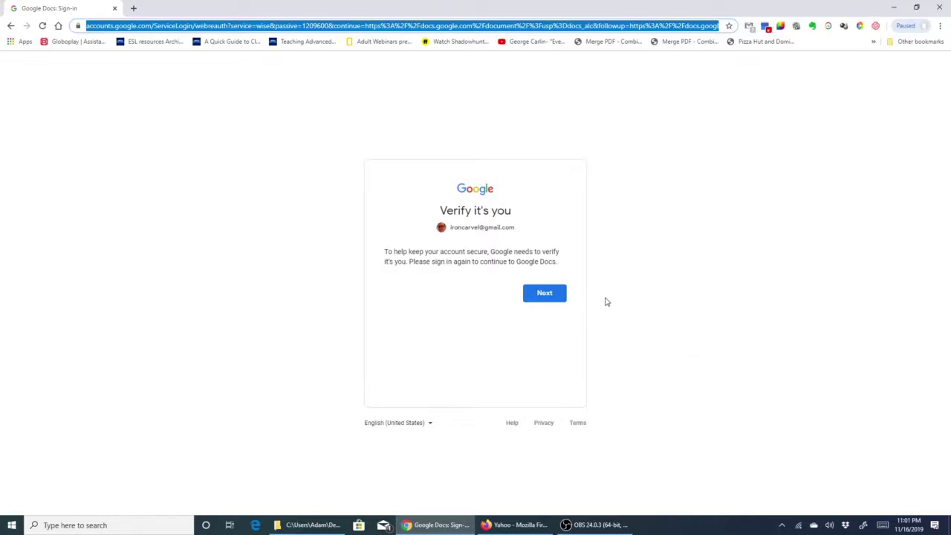
{"action": "left_click", "coordinate": [546, 294]}
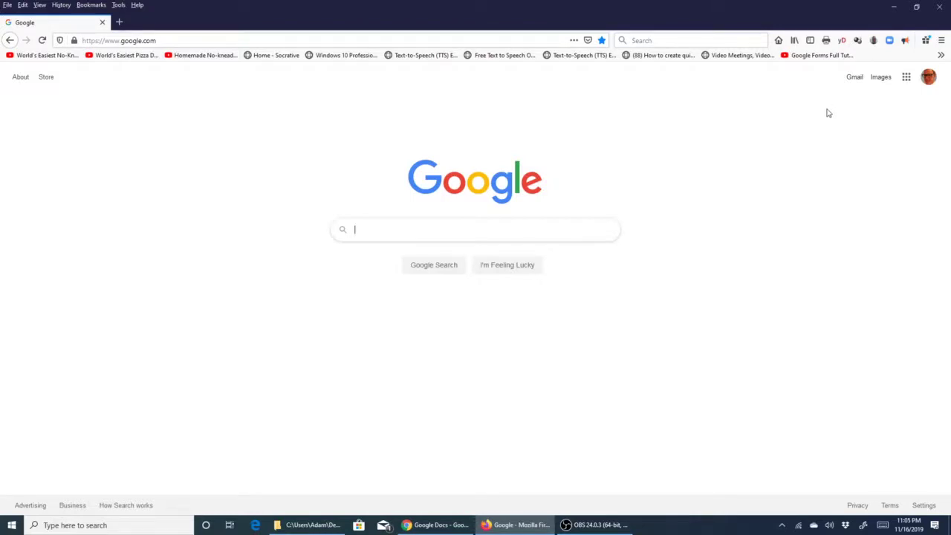
- In Firefox, open Docs from the expanded Google apps list on the Google home page
{"action": "left_click", "coordinate": [906, 77]}
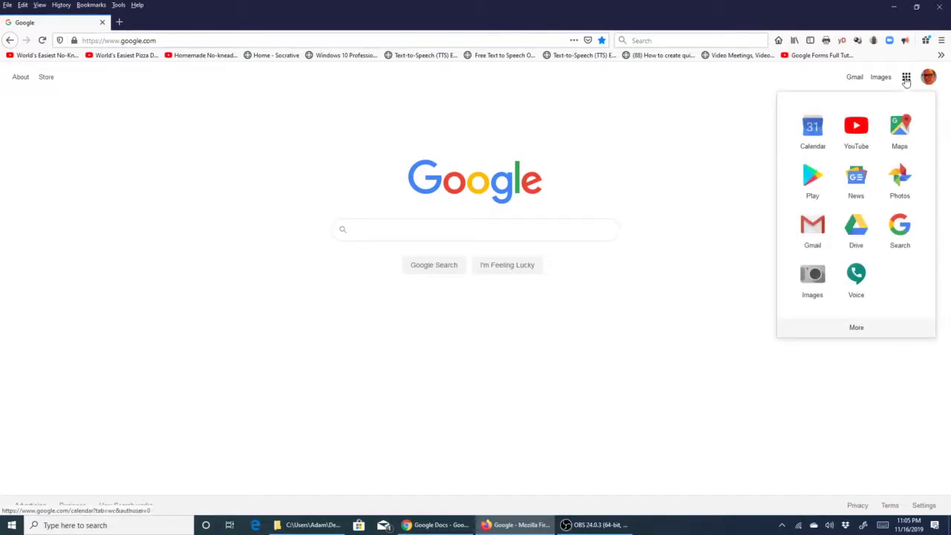
{"action": "left_click", "coordinate": [864, 329]}
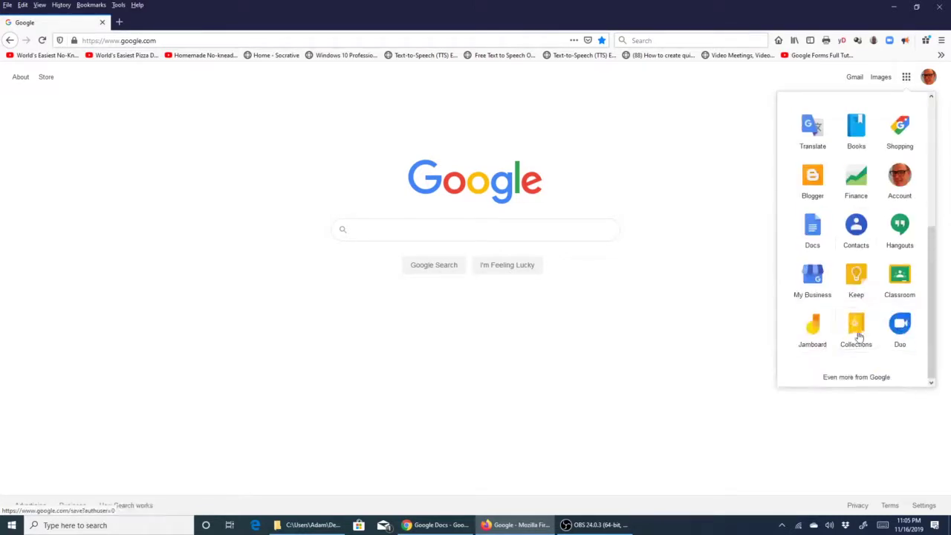
{"action": "left_click", "coordinate": [812, 224]}
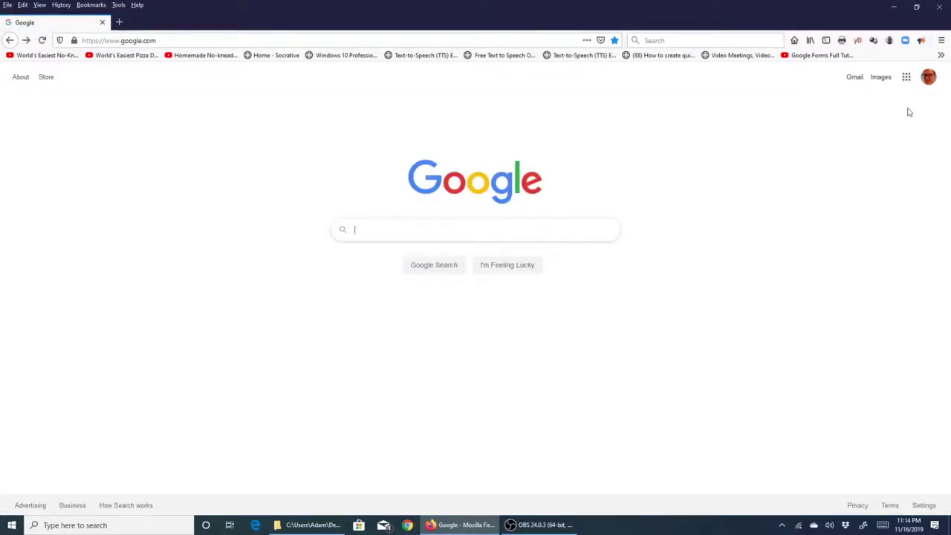
- From the Google home page, open the page with even more Google products and choose Docs under All products
{"action": "left_click", "coordinate": [907, 78]}
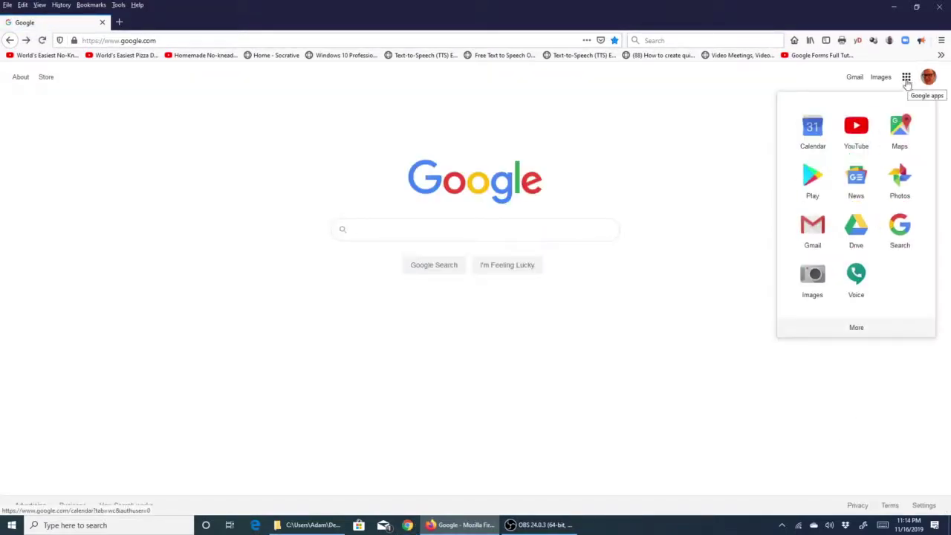
{"action": "left_click", "coordinate": [856, 329]}
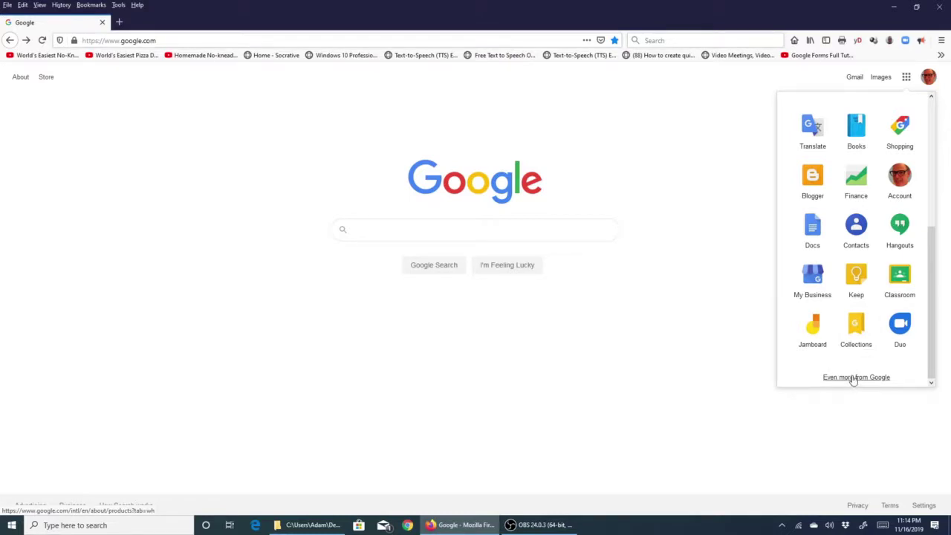
{"action": "left_click", "coordinate": [854, 378]}
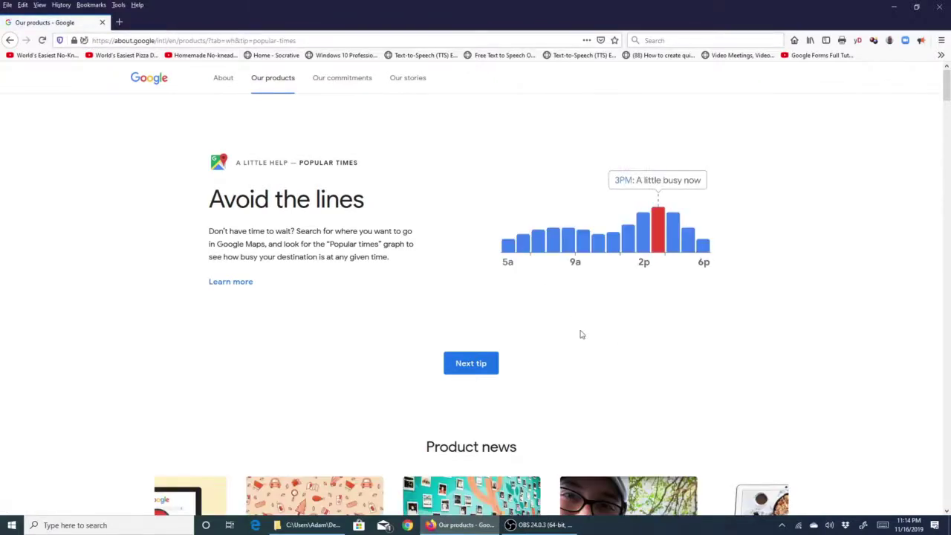
{"action": "scroll", "coordinate": [581, 334], "scroll_direction": "down", "scroll_amount": 5}
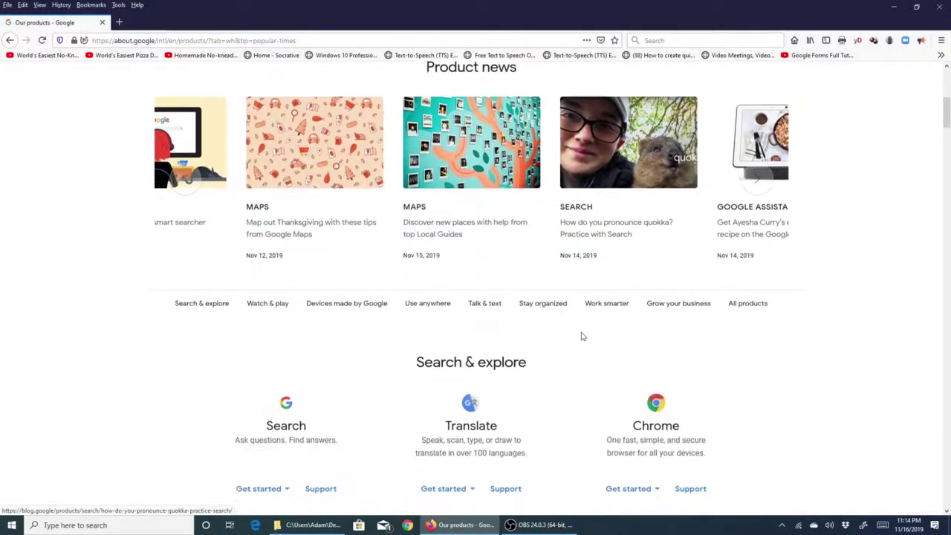
{"action": "scroll", "coordinate": [584, 338], "scroll_direction": "down", "scroll_amount": 10}
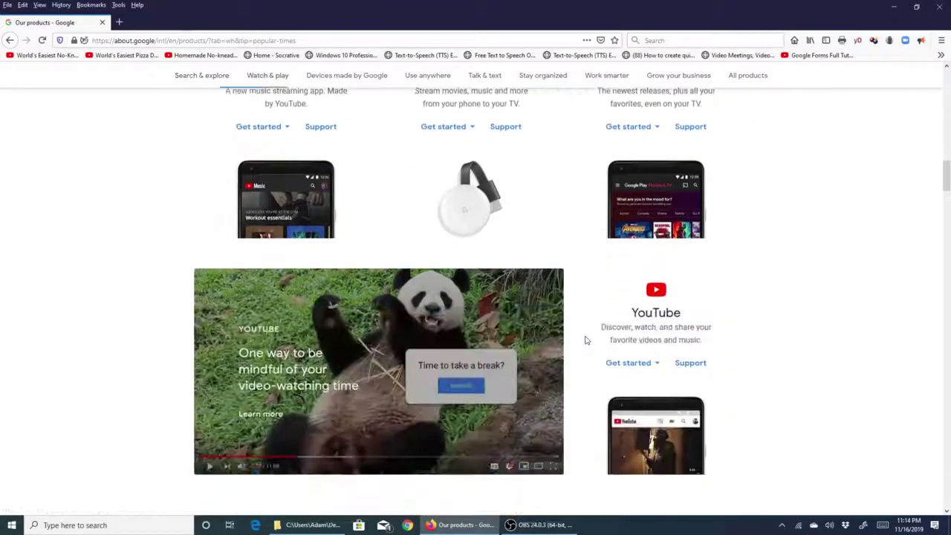
{"action": "scroll", "coordinate": [585, 339], "scroll_direction": "down", "scroll_amount": 15}
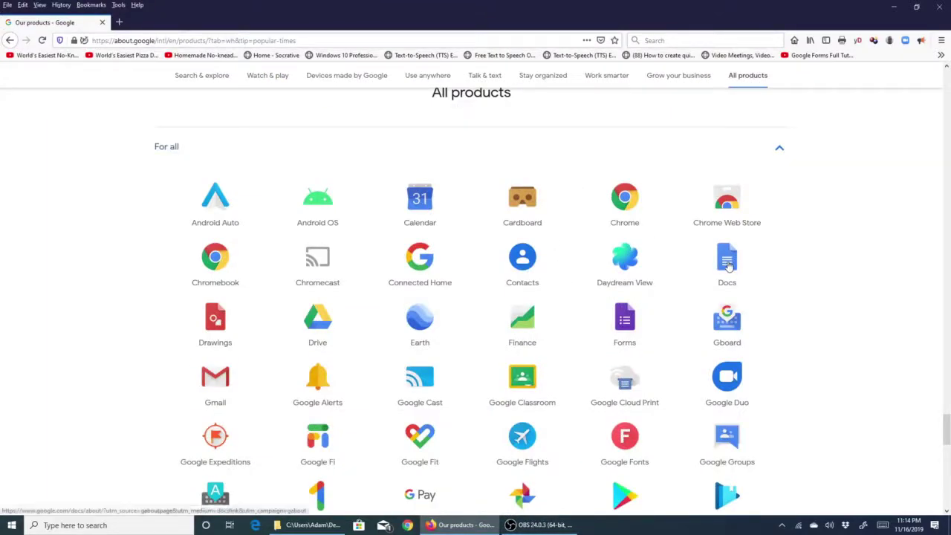
{"action": "left_click", "coordinate": [729, 262]}
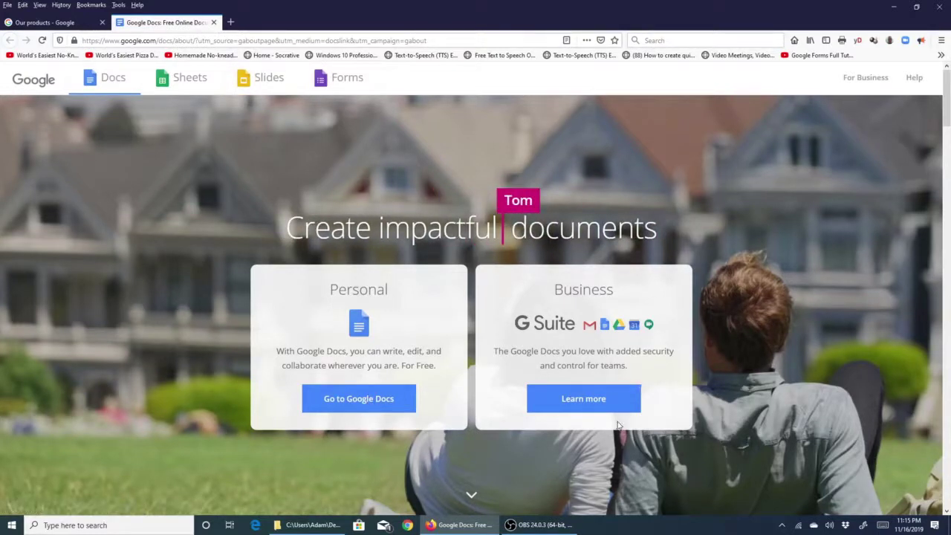
- Switch to Chrome and expand the full list of Google apps from a new tab
{"action": "left_click", "coordinate": [408, 526]}
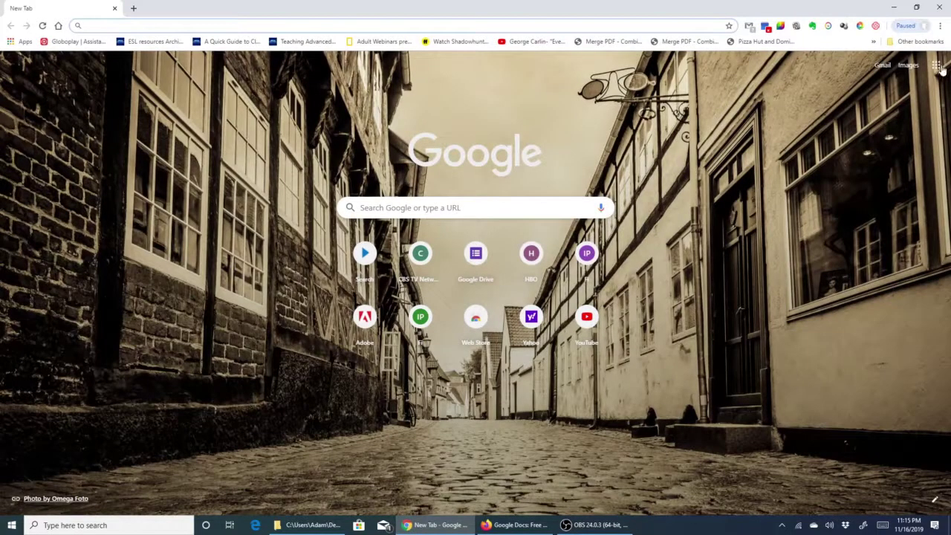
{"action": "left_click", "coordinate": [936, 67]}
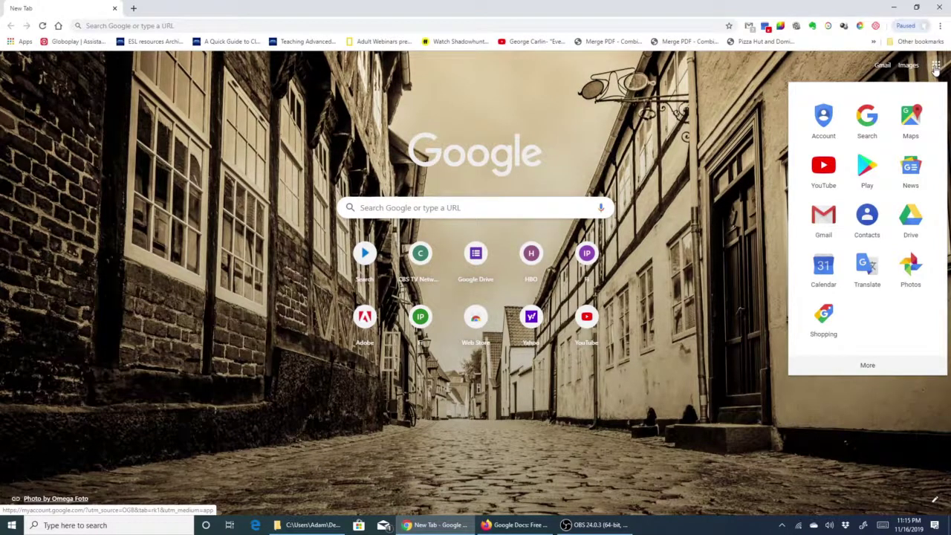
{"action": "left_click", "coordinate": [868, 364]}
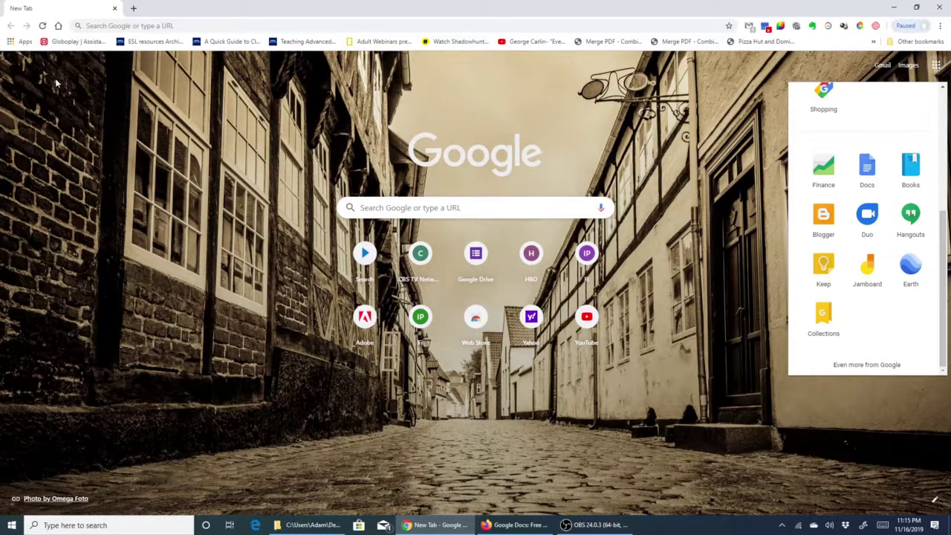
- Open the Web Store from Chrome's apps page, search it for "docs", and look through the results
{"action": "left_click", "coordinate": [11, 43]}
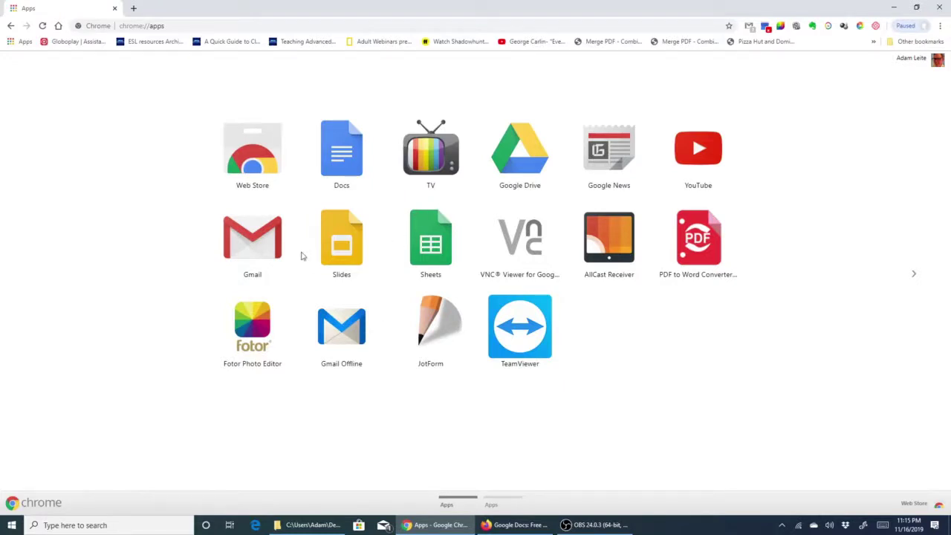
{"action": "left_click", "coordinate": [255, 158]}
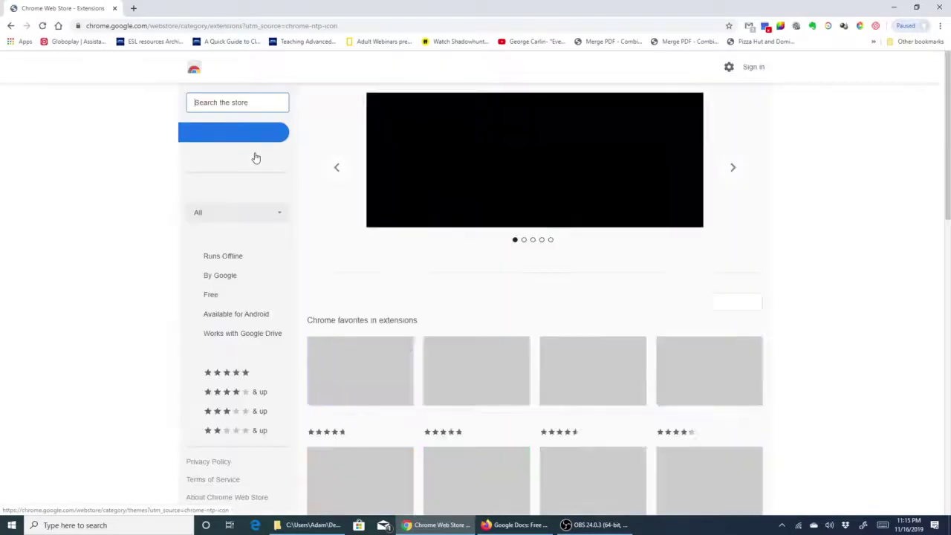
{"action": "left_click", "coordinate": [240, 102]}
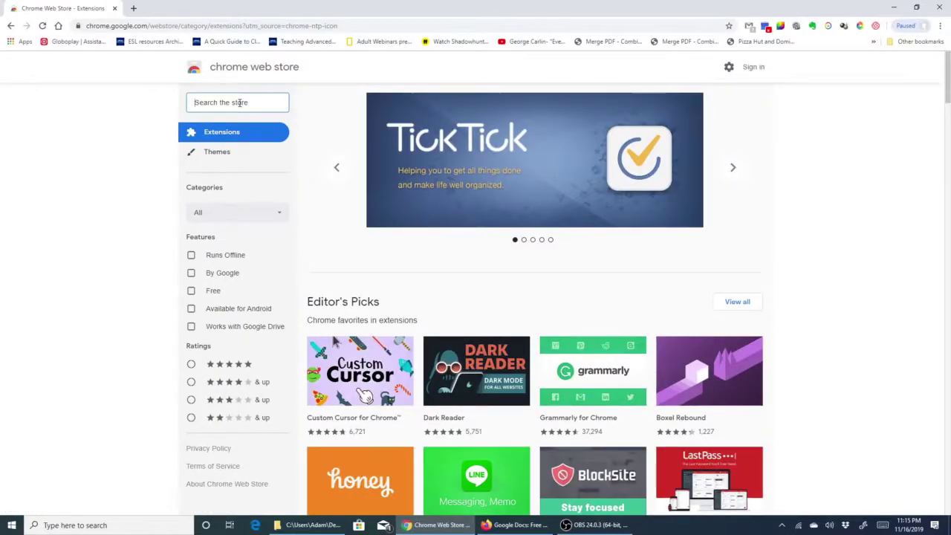
{"action": "type", "text": "docs"}
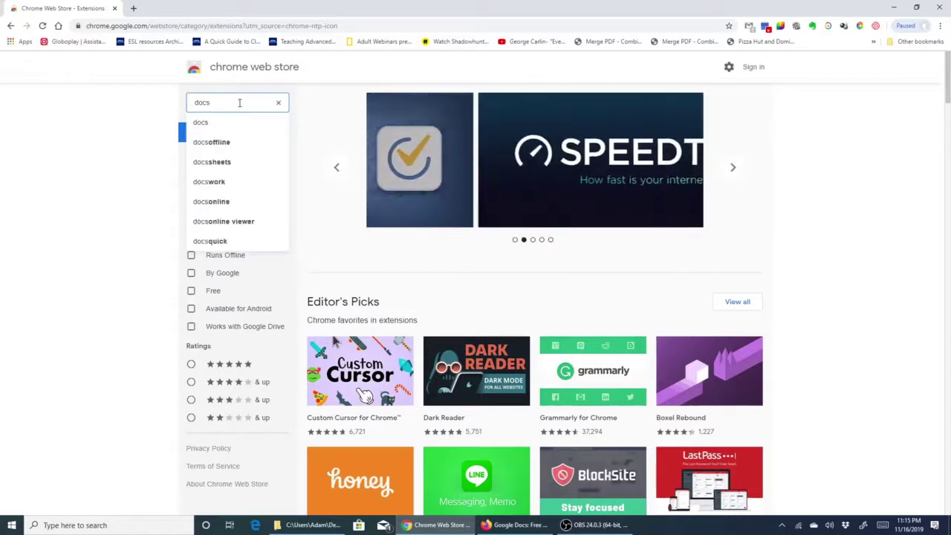
{"action": "left_click", "coordinate": [200, 122]}
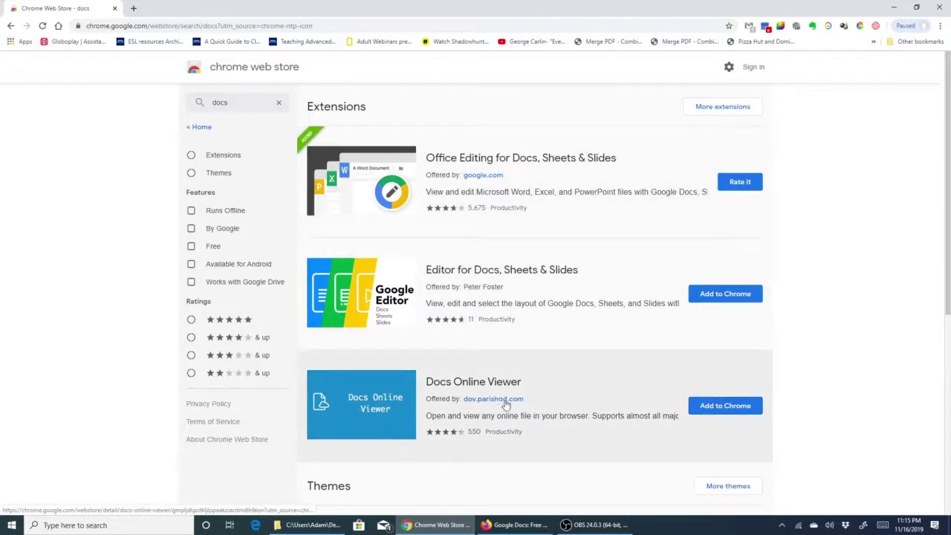
{"action": "scroll", "coordinate": [513, 405], "scroll_direction": "down", "scroll_amount": 2}
{"action": "scroll", "coordinate": [468, 379], "scroll_direction": "up", "scroll_amount": 2}
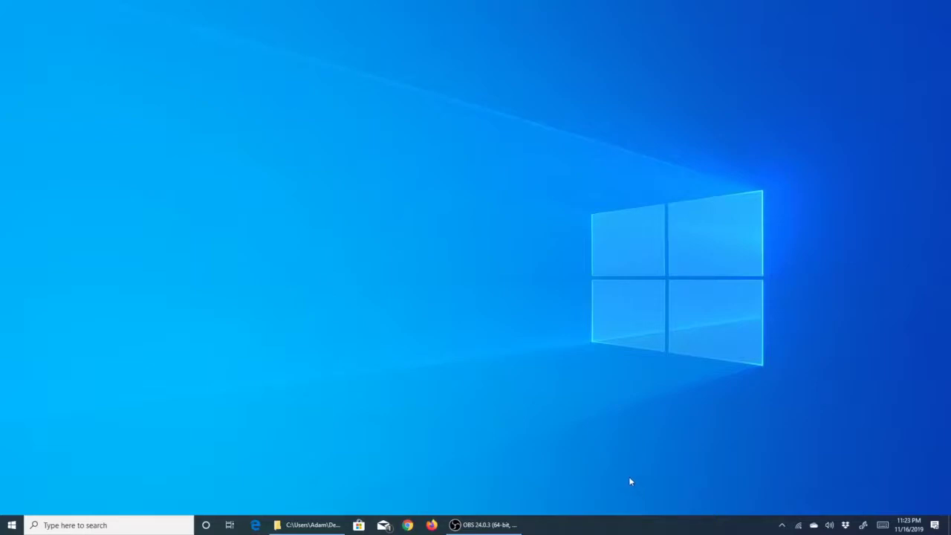
- Open Chrome again, locate Docs in the expanded Google apps list, and close the list
{"action": "left_click", "coordinate": [407, 526]}
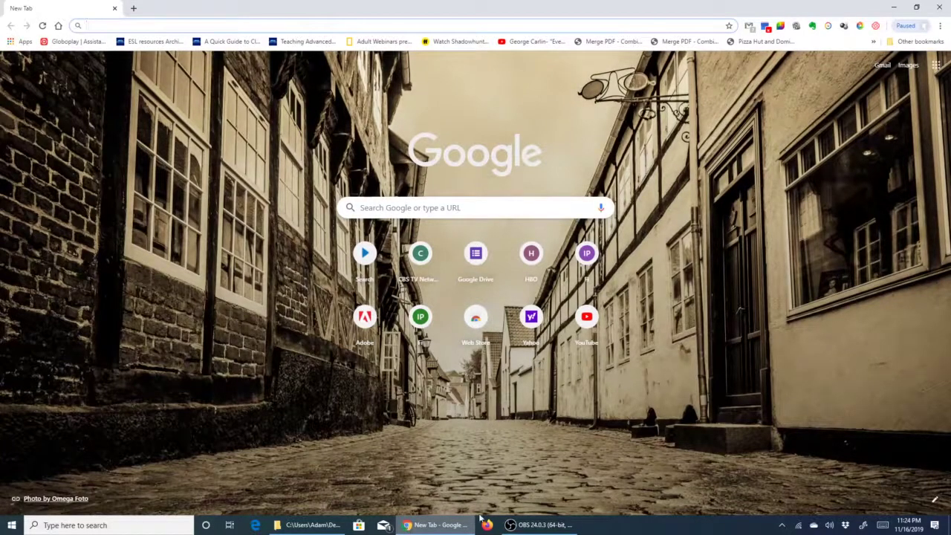
{"action": "left_click", "coordinate": [937, 69]}
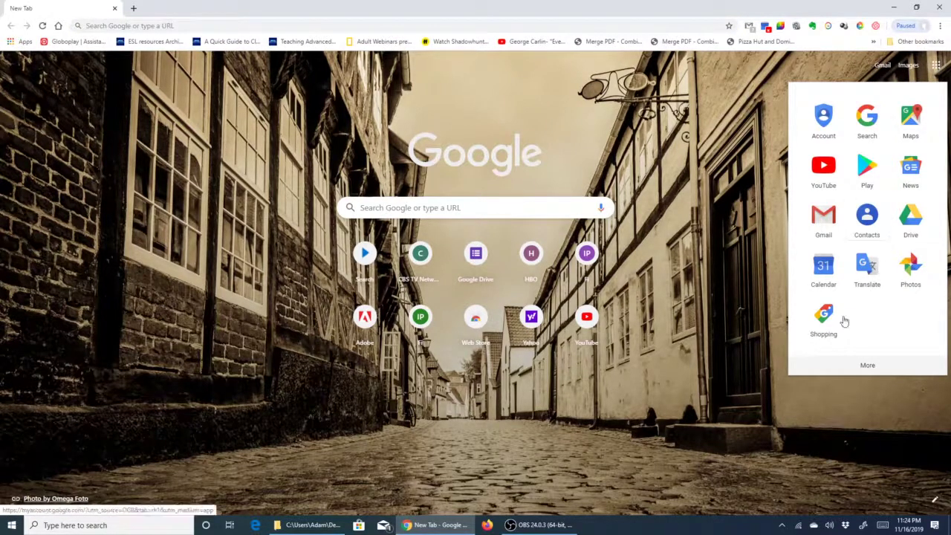
{"action": "left_click", "coordinate": [865, 365]}
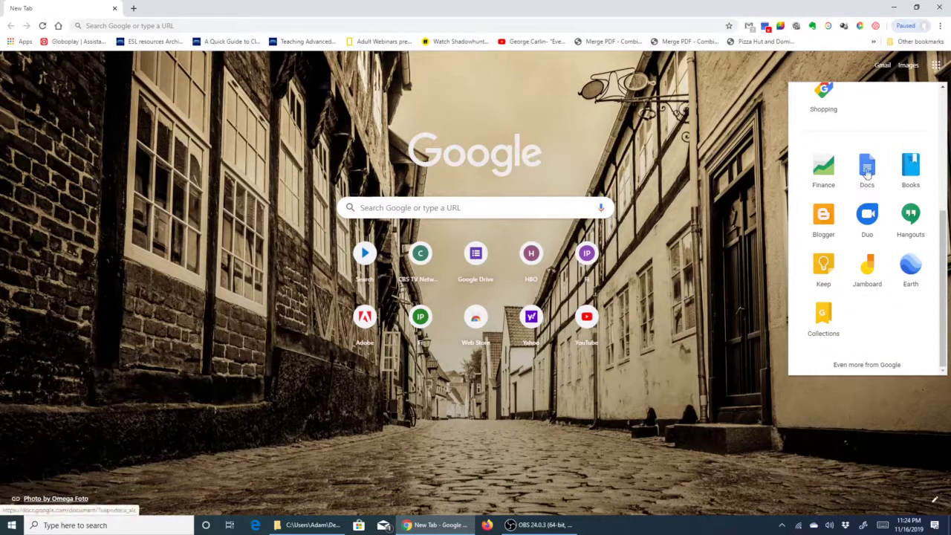
{"action": "left_click", "coordinate": [280, 130]}
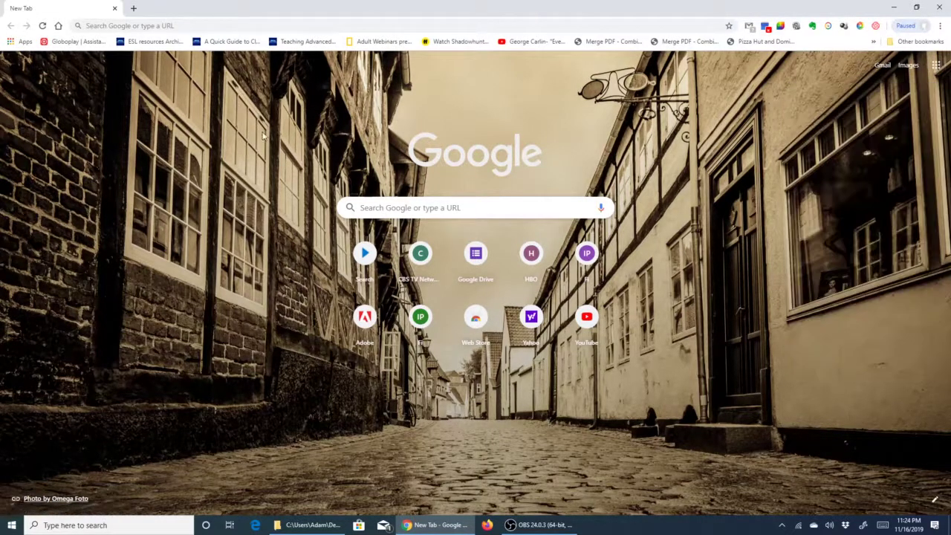
- Launch Docs from Chrome's apps page and select the second listed Google account for signing in
{"action": "left_click", "coordinate": [18, 43]}
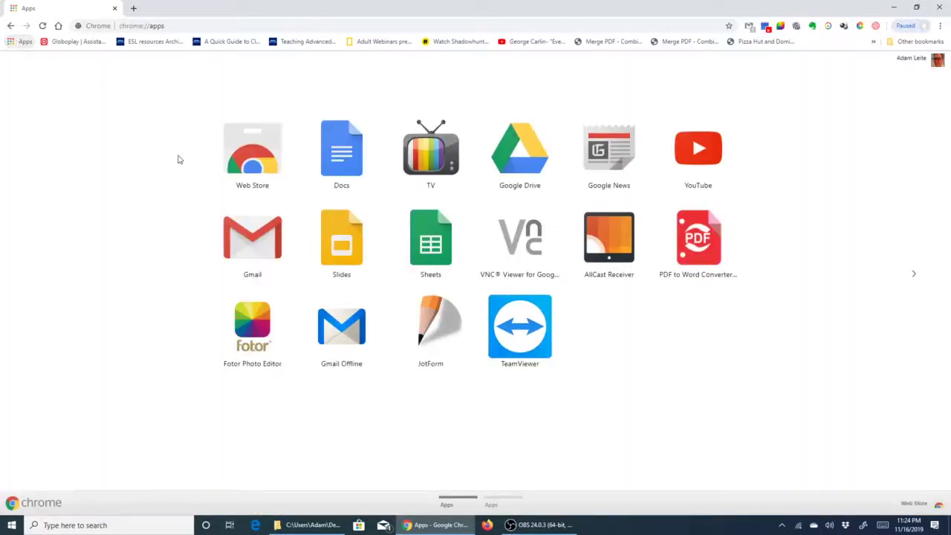
{"action": "left_click", "coordinate": [354, 157]}
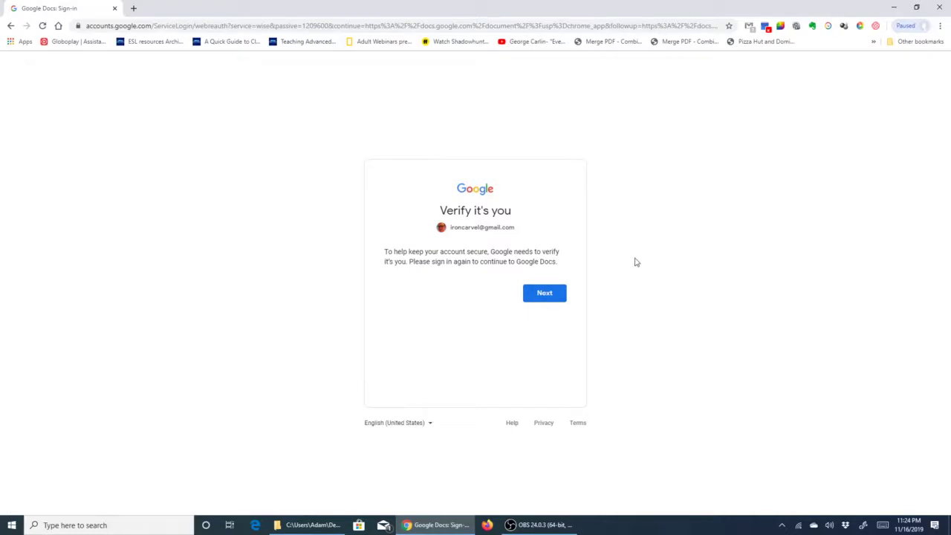
{"action": "left_click", "coordinate": [545, 293]}
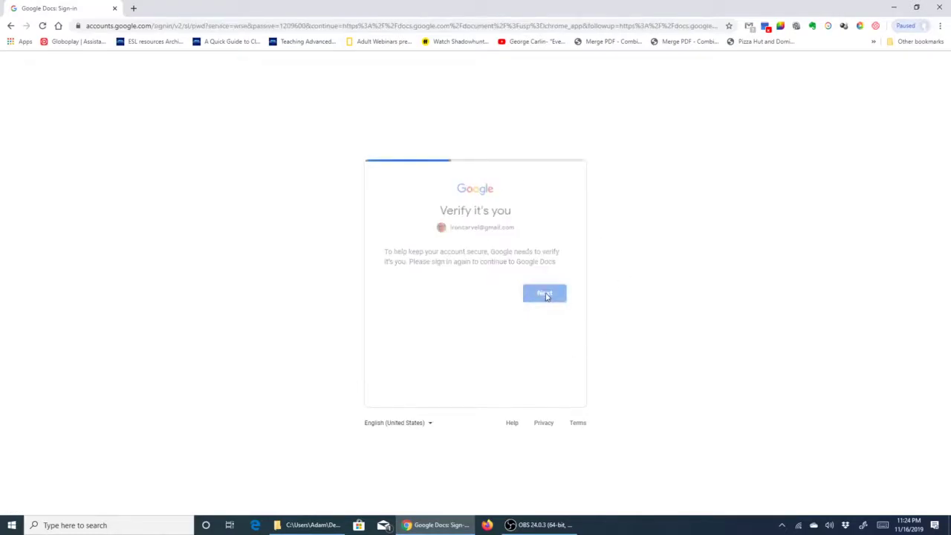
{"action": "left_click", "coordinate": [499, 227]}
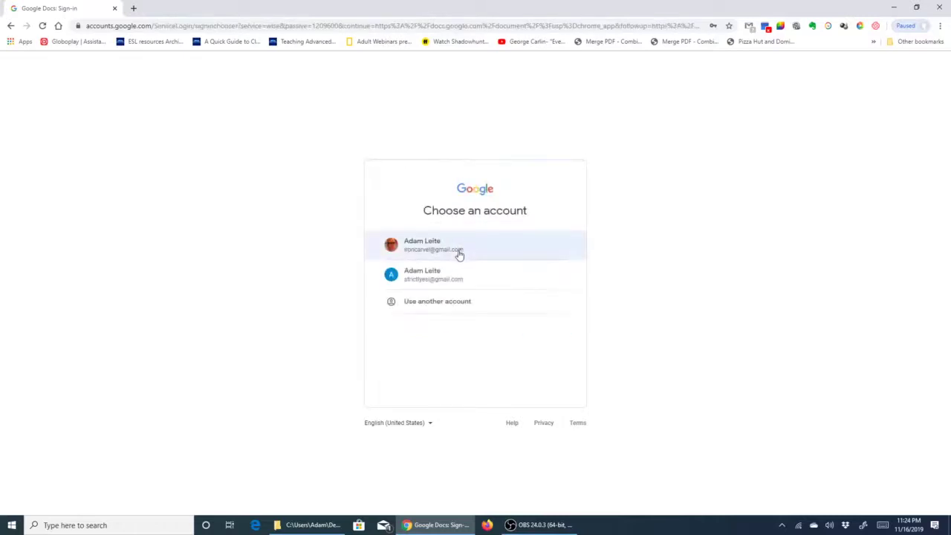
{"action": "left_click", "coordinate": [448, 274]}
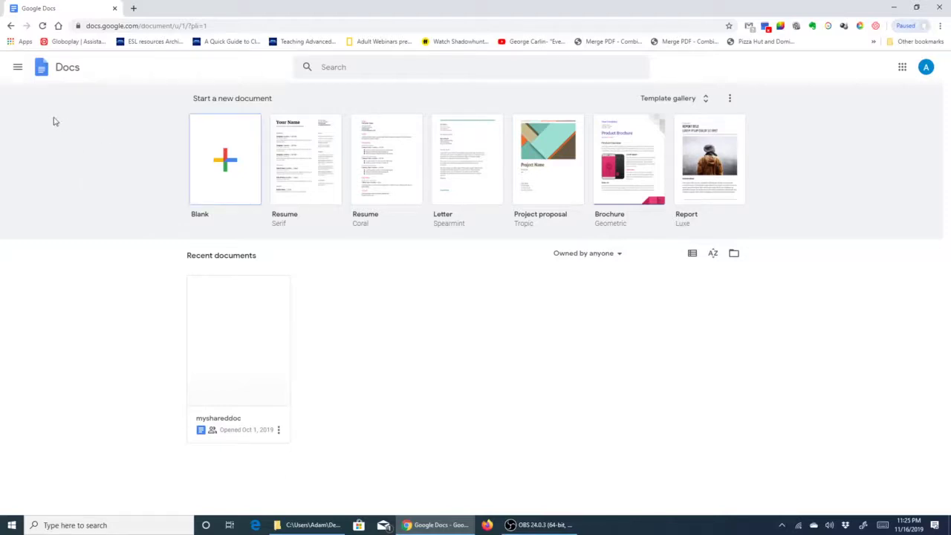
- Go from Docs to the Google Forms home screen and create a new blank form
{"action": "left_click", "coordinate": [18, 69]}
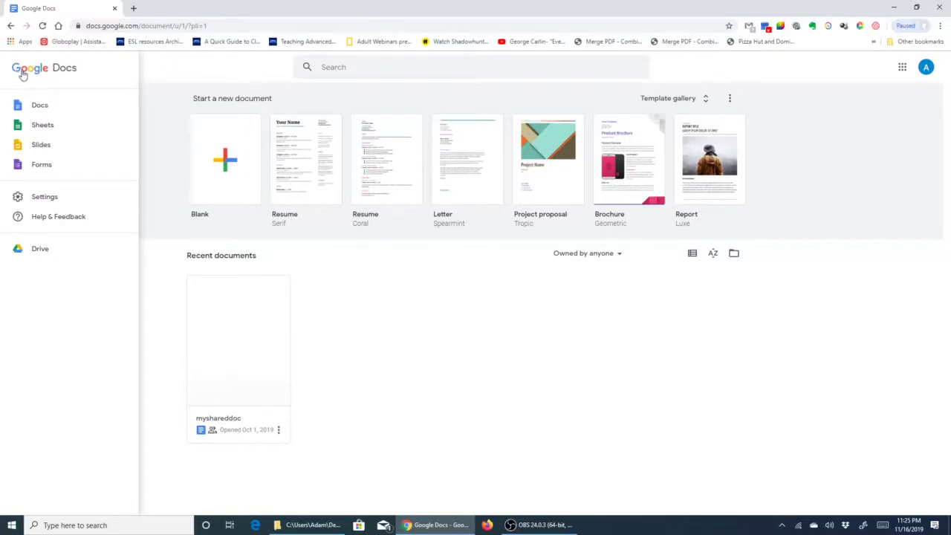
{"action": "left_click", "coordinate": [42, 165]}
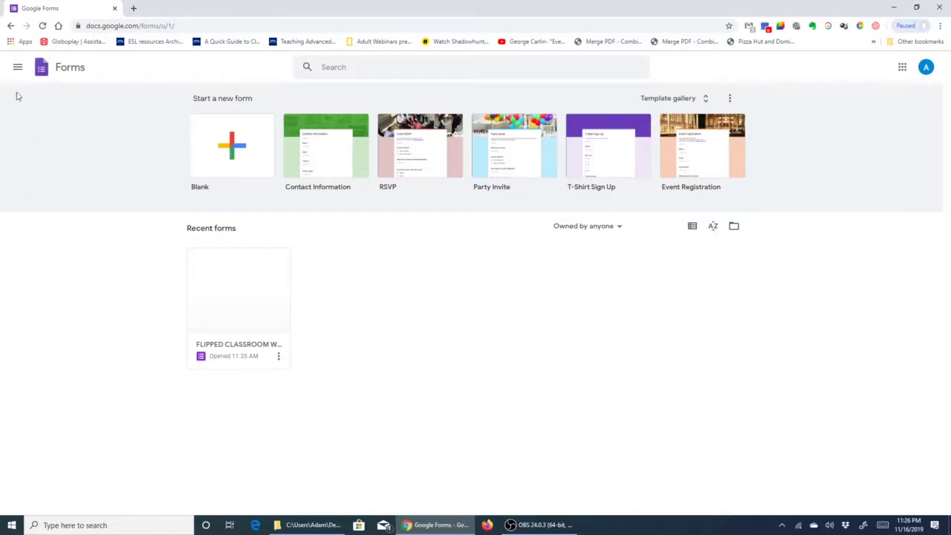
{"action": "left_click", "coordinate": [18, 67]}
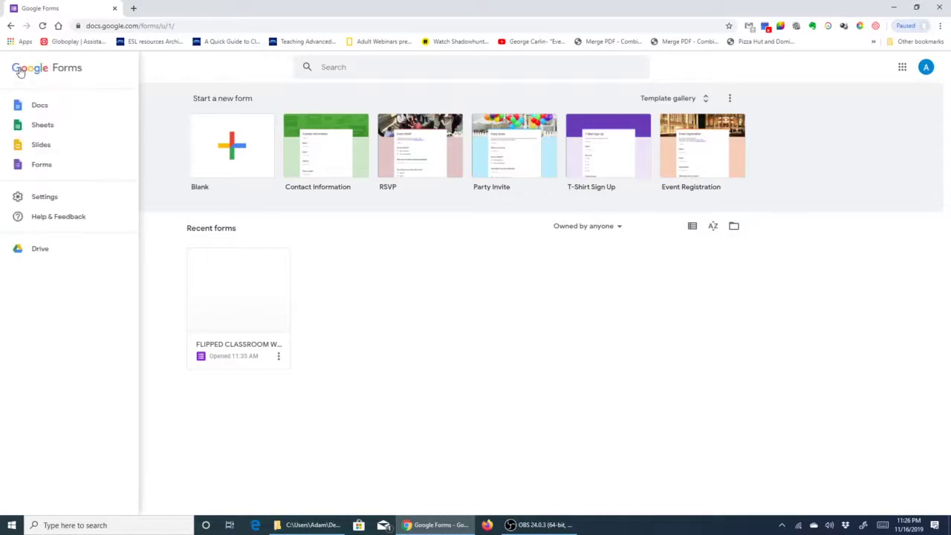
{"action": "left_click", "coordinate": [36, 164]}
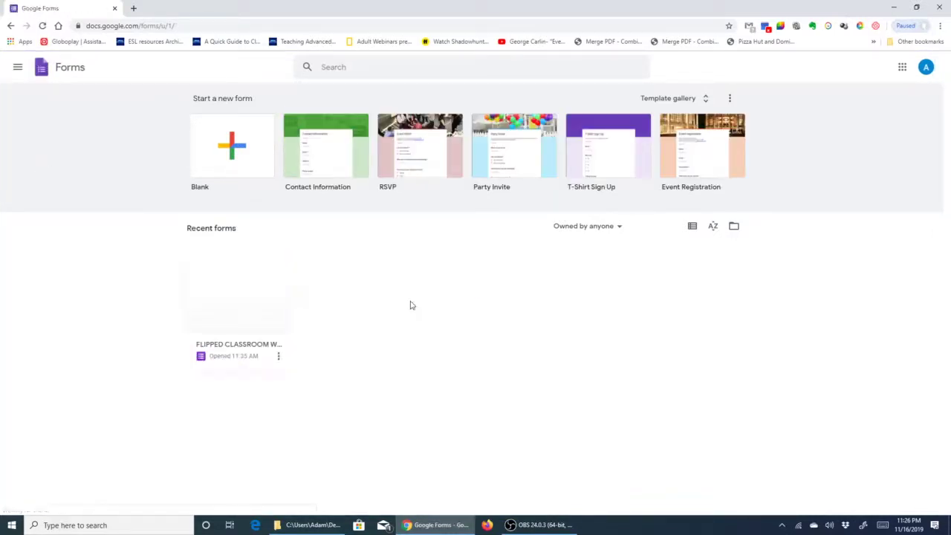
{"action": "left_click", "coordinate": [214, 155]}
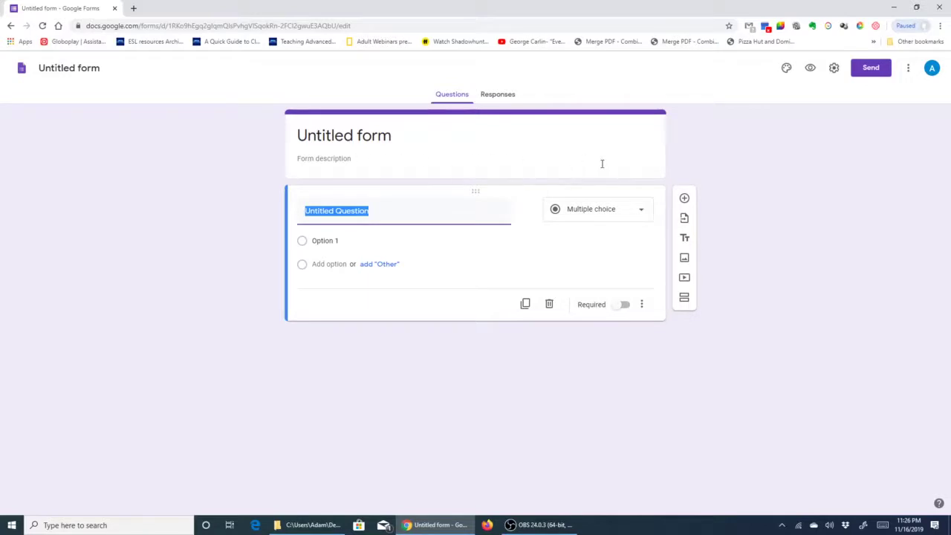
- Turn on the "Make this a quiz" option in the form's settings and save it
{"action": "left_click", "coordinate": [834, 70]}
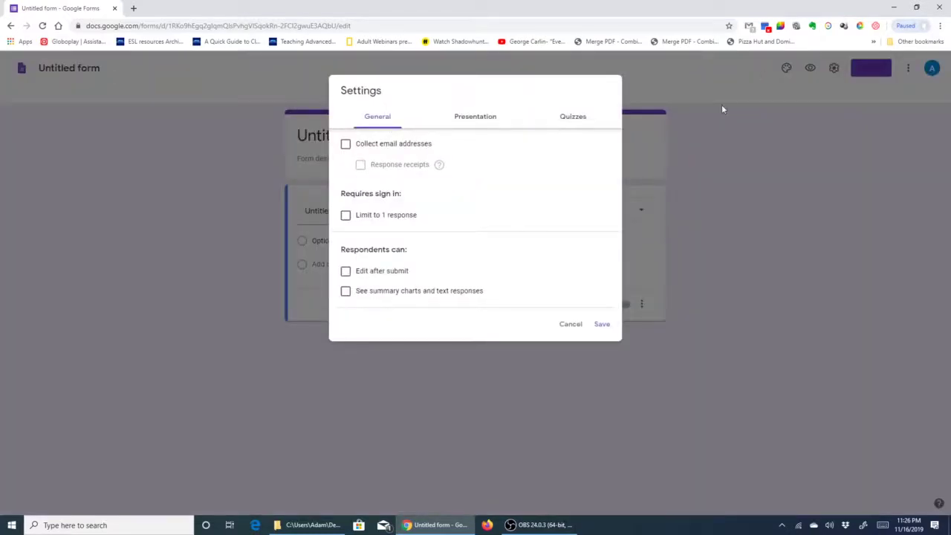
{"action": "left_click", "coordinate": [570, 121]}
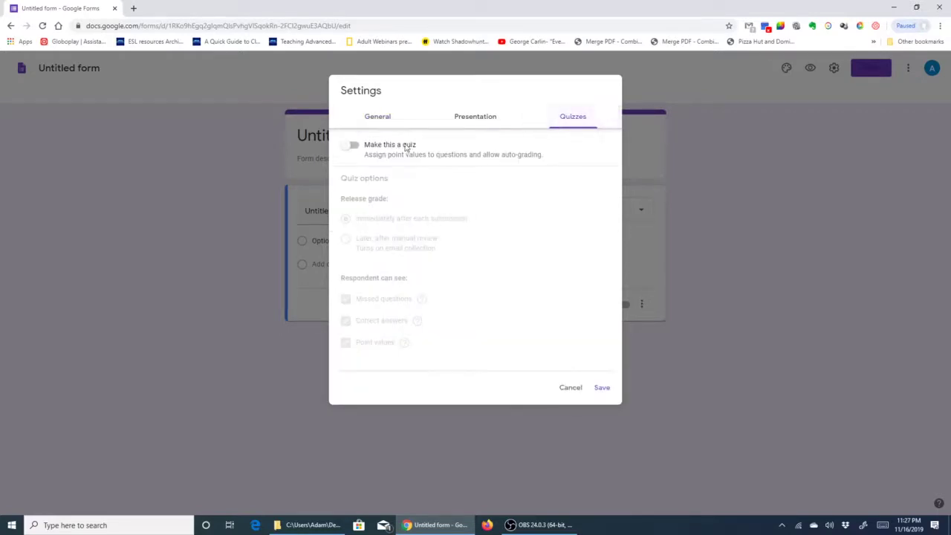
{"action": "left_click", "coordinate": [356, 146]}
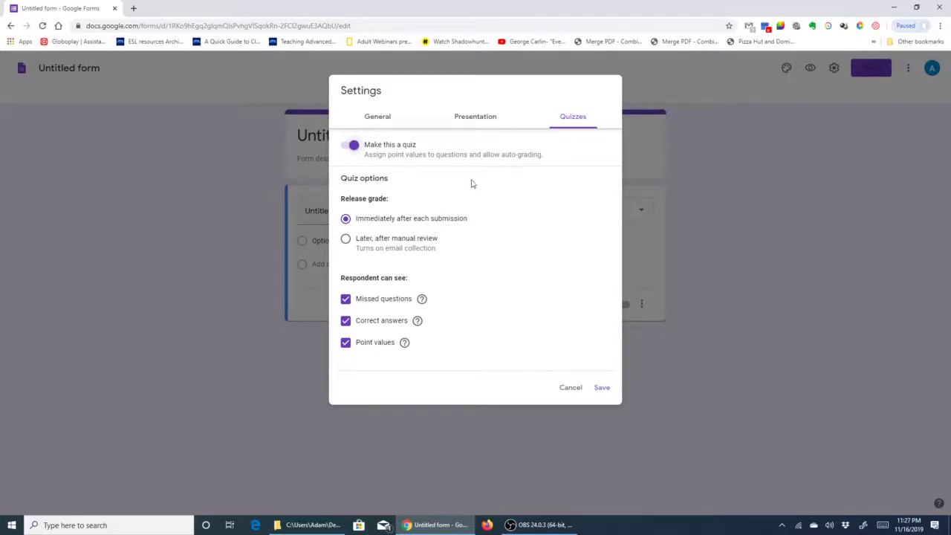
{"action": "left_click", "coordinate": [601, 388]}
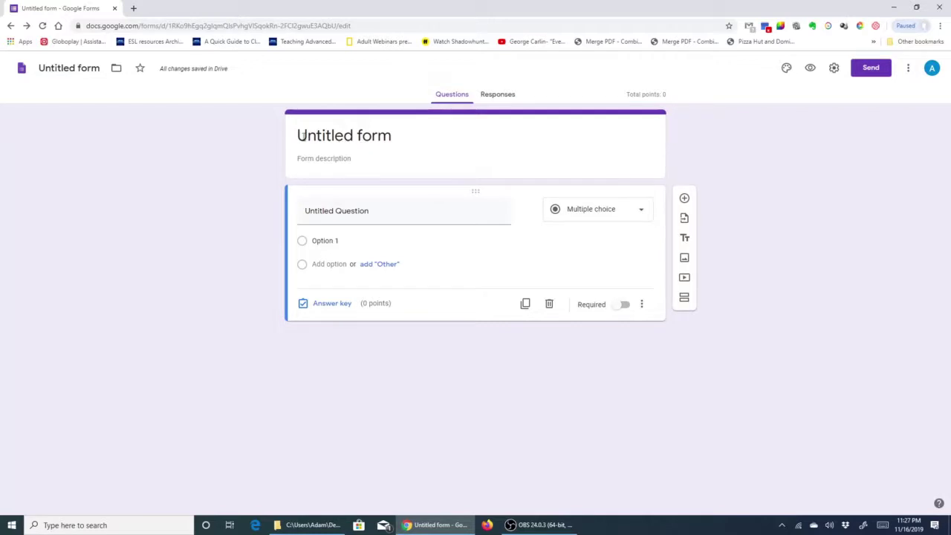
- Title the form "Capitals of the World"
{"action": "left_click", "coordinate": [393, 139]}
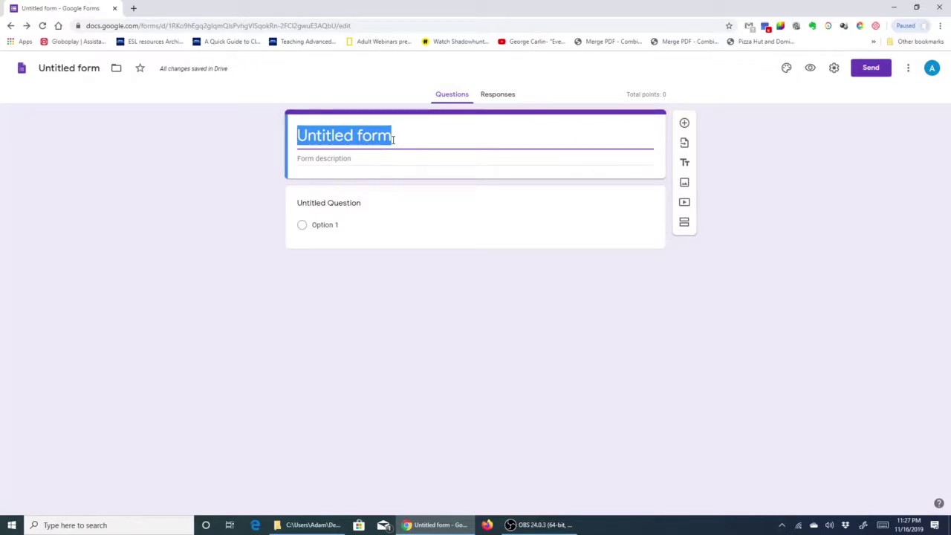
{"action": "type", "text": "Capital"}
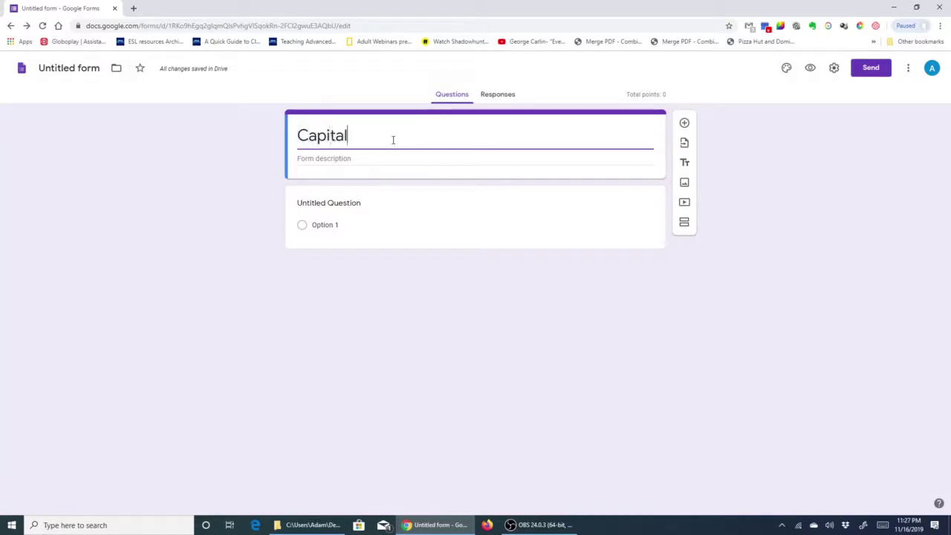
{"action": "type", "text": "s of the "}
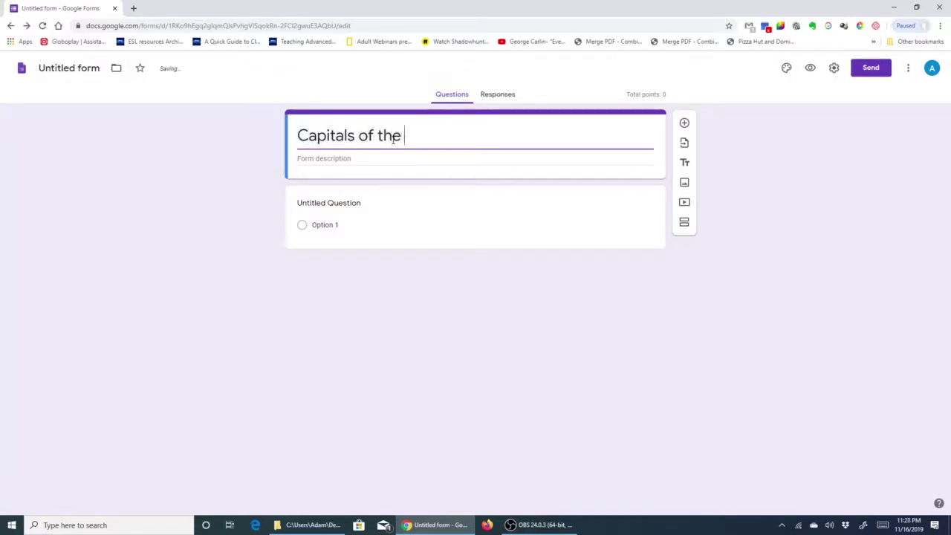
{"action": "type", "text": "World"}
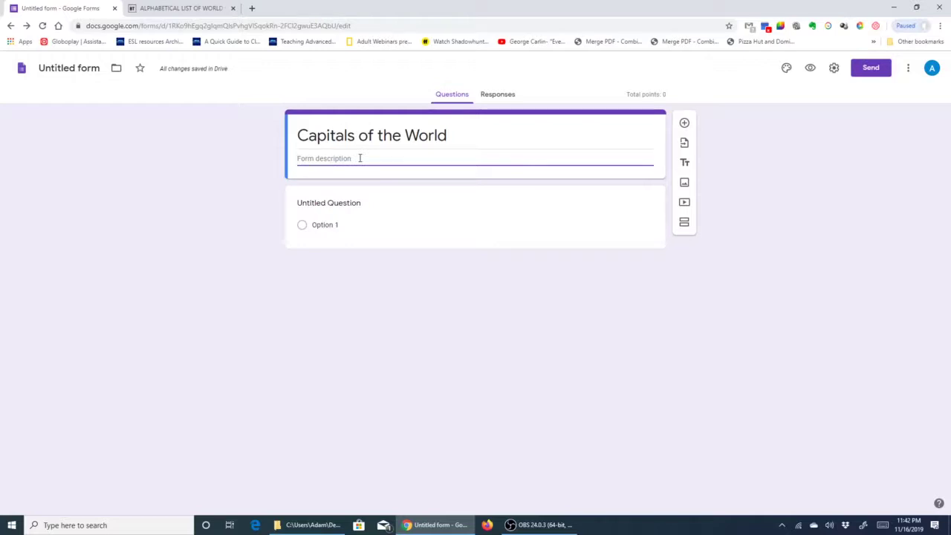
- Paste the copied alphabetical list of countries and their capitals into the form description and look through it
{"action": "key", "text": "ctrl+v"}
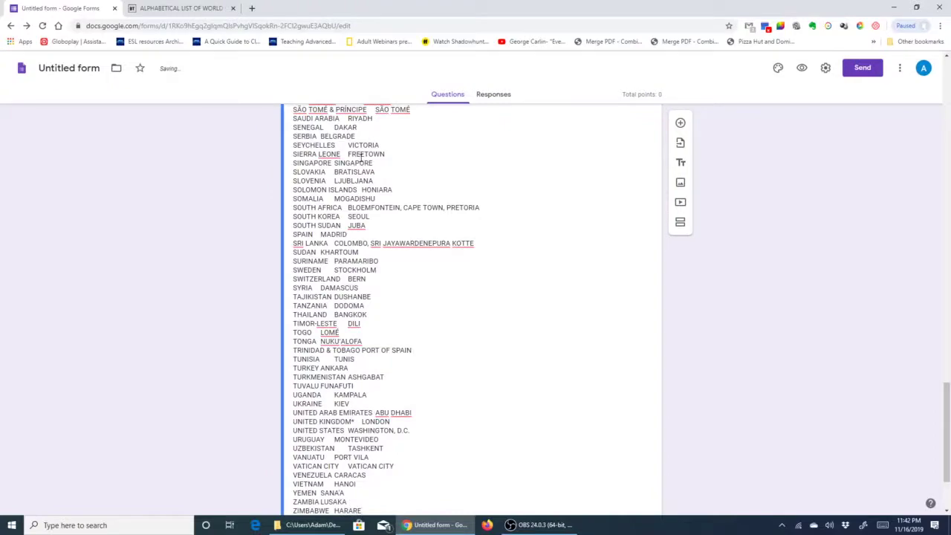
{"action": "scroll", "coordinate": [461, 176], "scroll_direction": "up", "scroll_amount": 8}
{"action": "scroll", "coordinate": [432, 220], "scroll_direction": "up", "scroll_amount": 12}
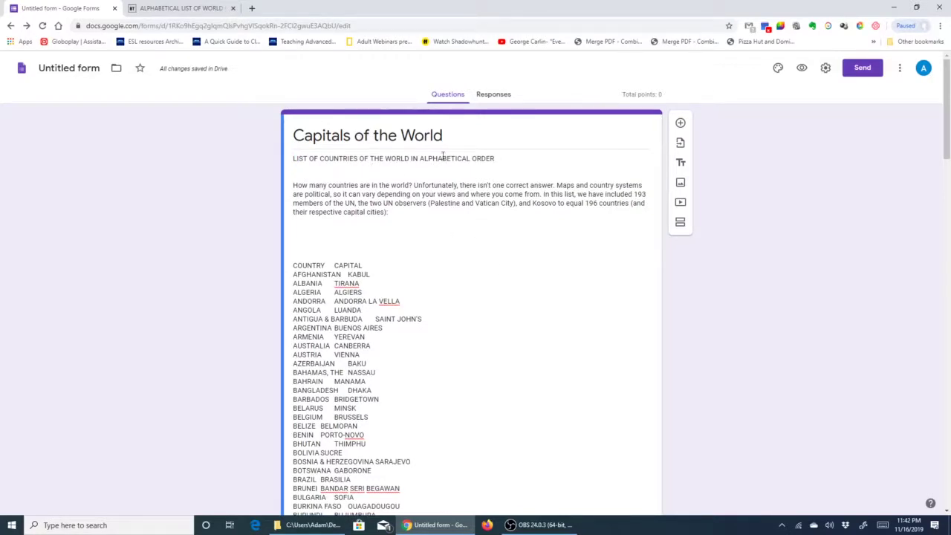
{"action": "scroll", "coordinate": [449, 193], "scroll_direction": "down", "scroll_amount": 10}
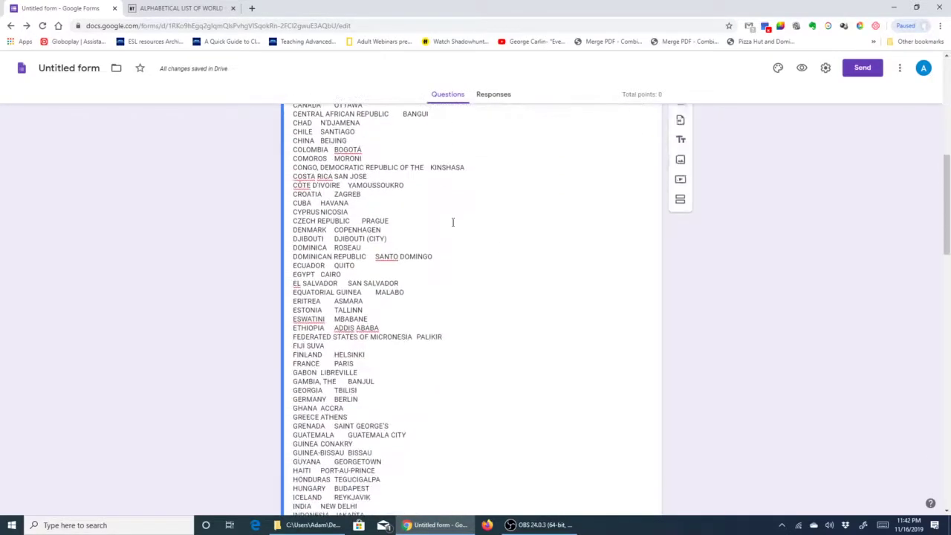
{"action": "scroll", "coordinate": [456, 231], "scroll_direction": "down", "scroll_amount": 14}
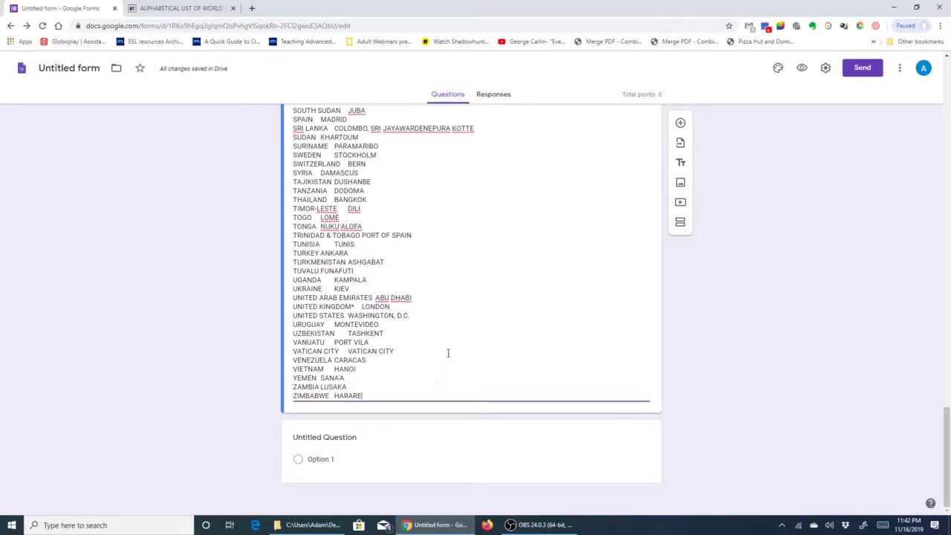
- Review the available question types, keep Multiple choice, and enter "What is the capital of Sweden?" as the first question
{"action": "left_click", "coordinate": [339, 437]}
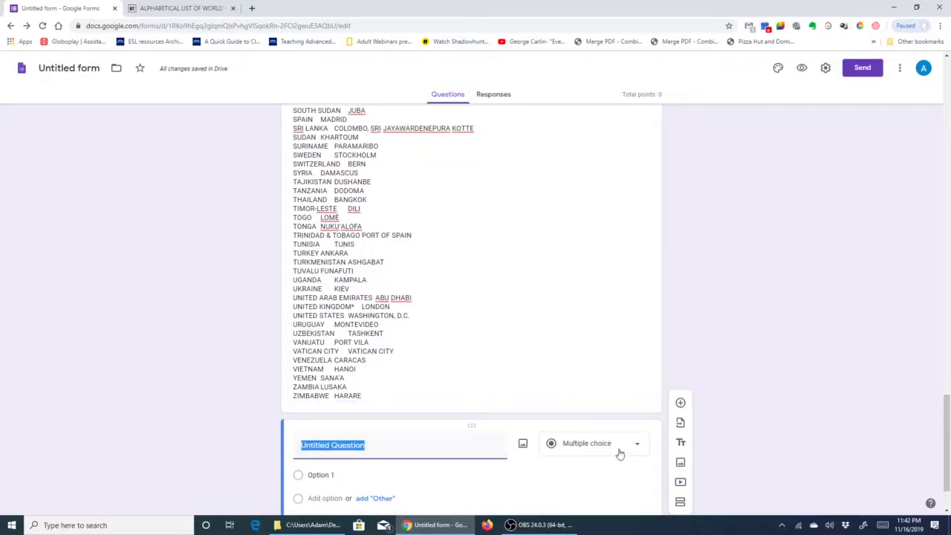
{"action": "scroll", "coordinate": [610, 452], "scroll_direction": "down", "scroll_amount": 1}
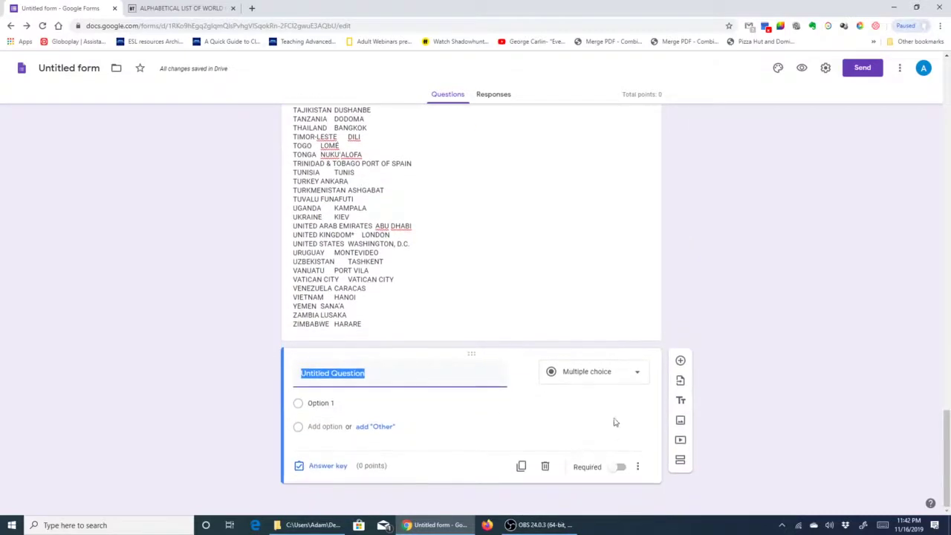
{"action": "left_click", "coordinate": [641, 378]}
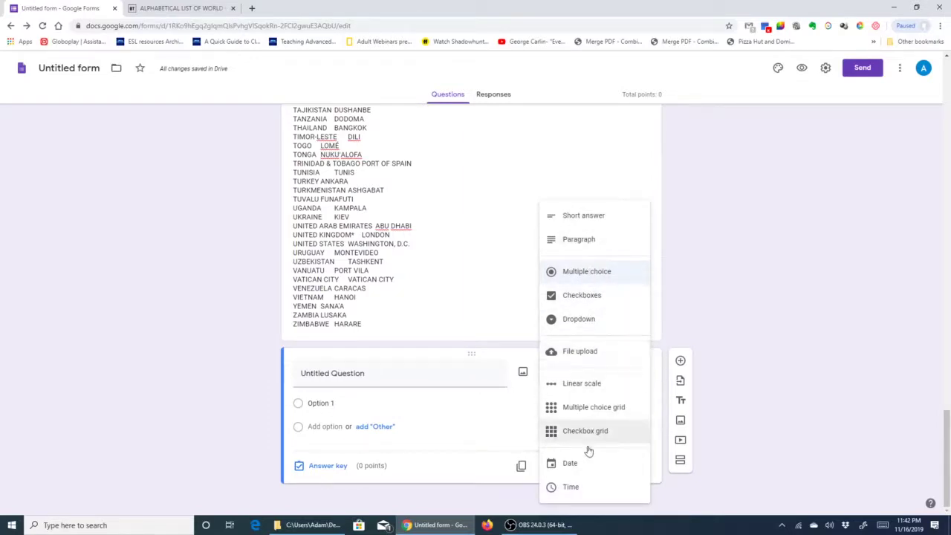
{"action": "left_click", "coordinate": [394, 376]}
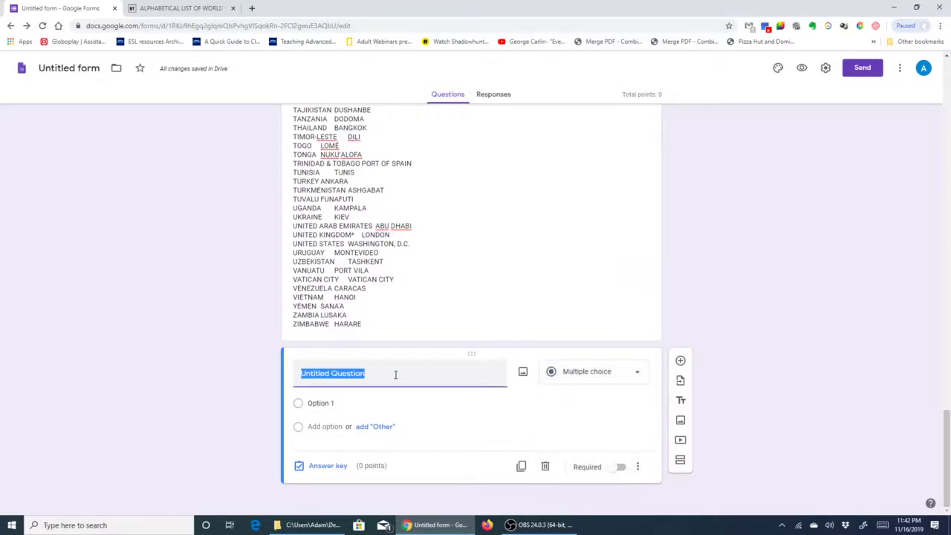
{"action": "type", "text": "What is the"}
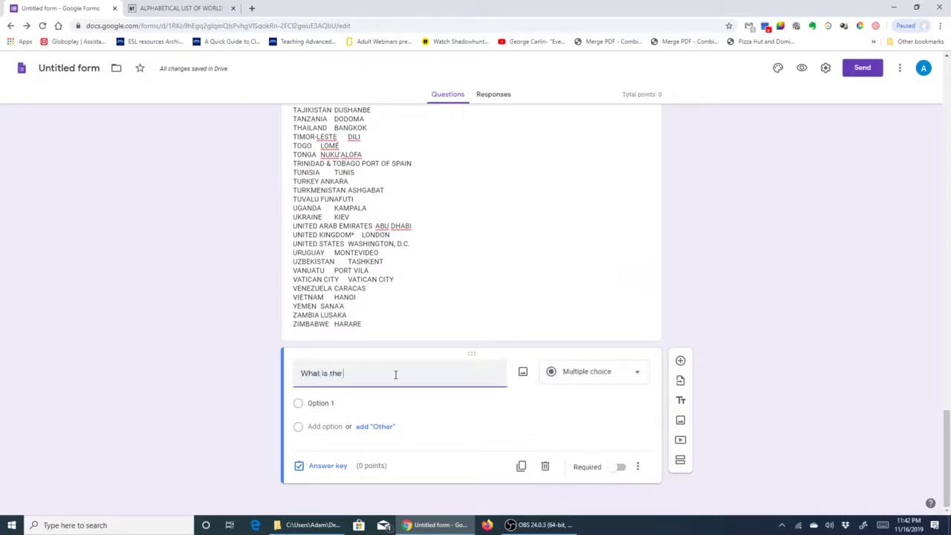
{"action": "type", "text": " capital of Swede"}
- Enter "Rio de Janeiro" and "Stockholm" as the first two answer options of the Sweden question
{"action": "left_click", "coordinate": [321, 423]}
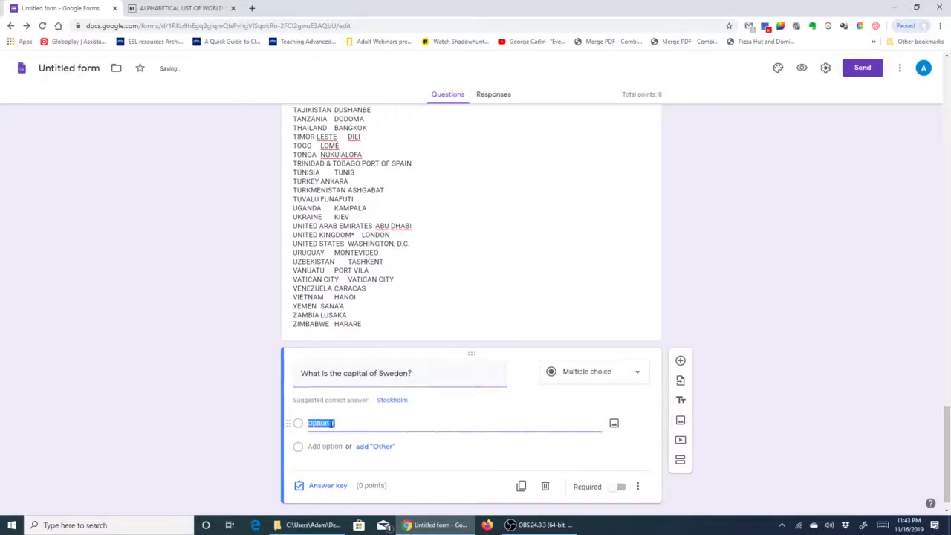
{"action": "type", "text": "Rio de Janeiro"}
{"action": "left_click", "coordinate": [327, 446]}
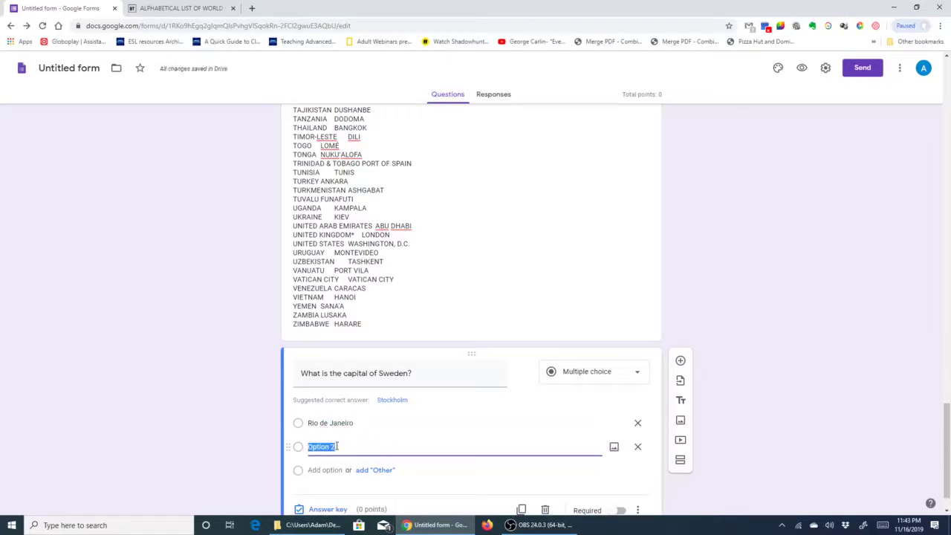
{"action": "type", "text": "Stockhol"}
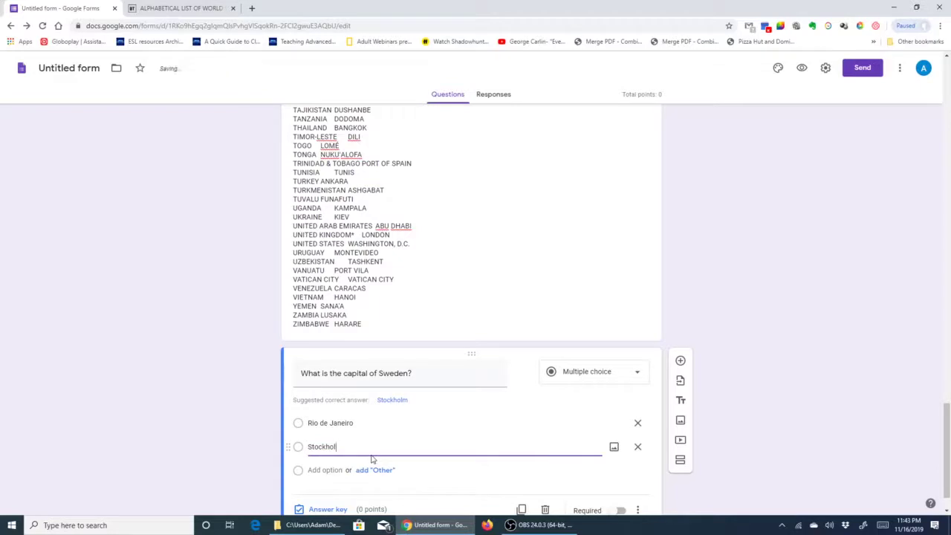
{"action": "type", "text": "m"}
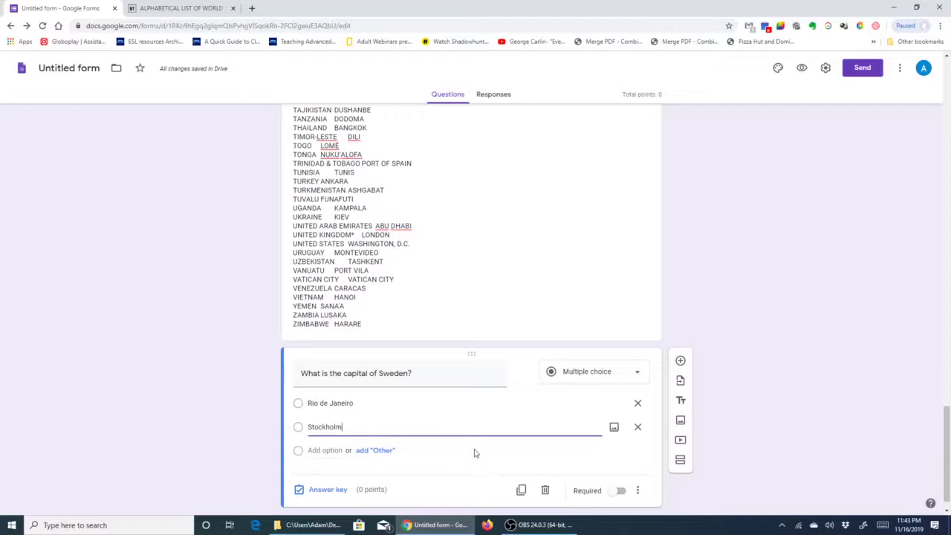
- Add an "Other" choice and a third answer option "New York" to the Sweden question
{"action": "left_click", "coordinate": [384, 453]}
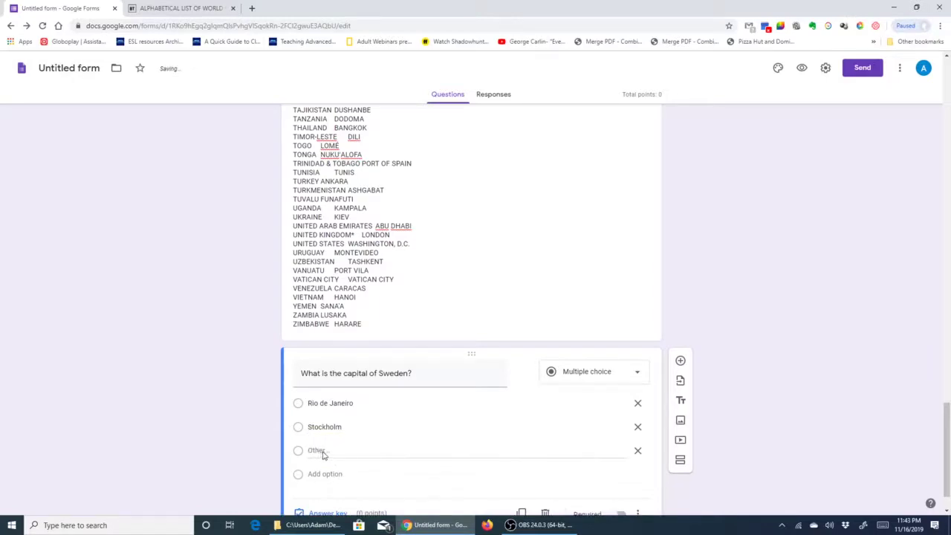
{"action": "left_click", "coordinate": [325, 473]}
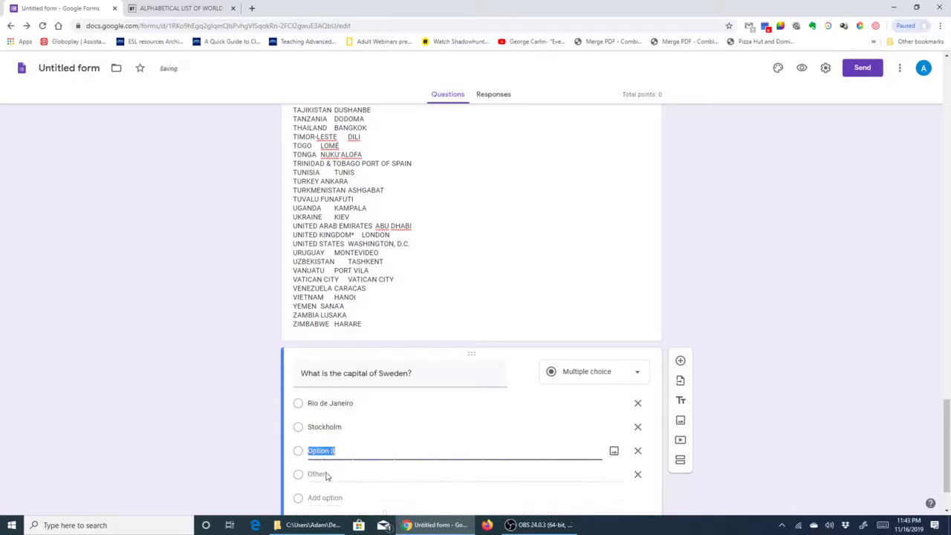
{"action": "type", "text": "New York"}
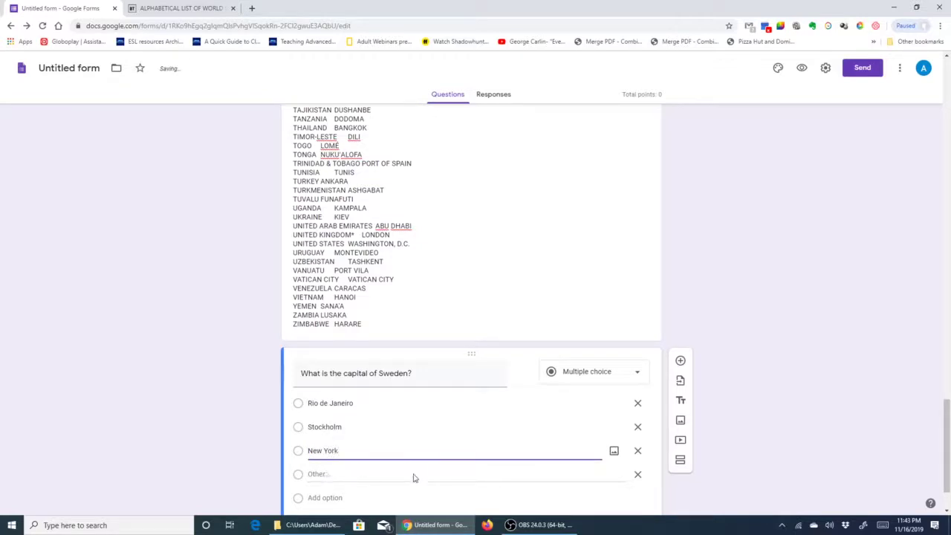
- Mark Stockholm as the correct answer in the Sweden question's answer key and make it worth 1 point
{"action": "scroll", "coordinate": [413, 478], "scroll_direction": "down", "scroll_amount": 1}
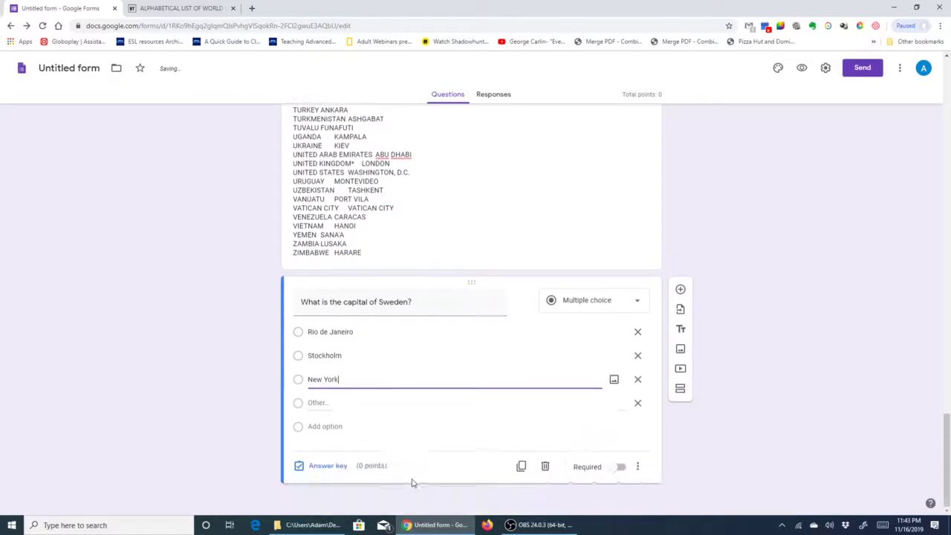
{"action": "left_click", "coordinate": [330, 466]}
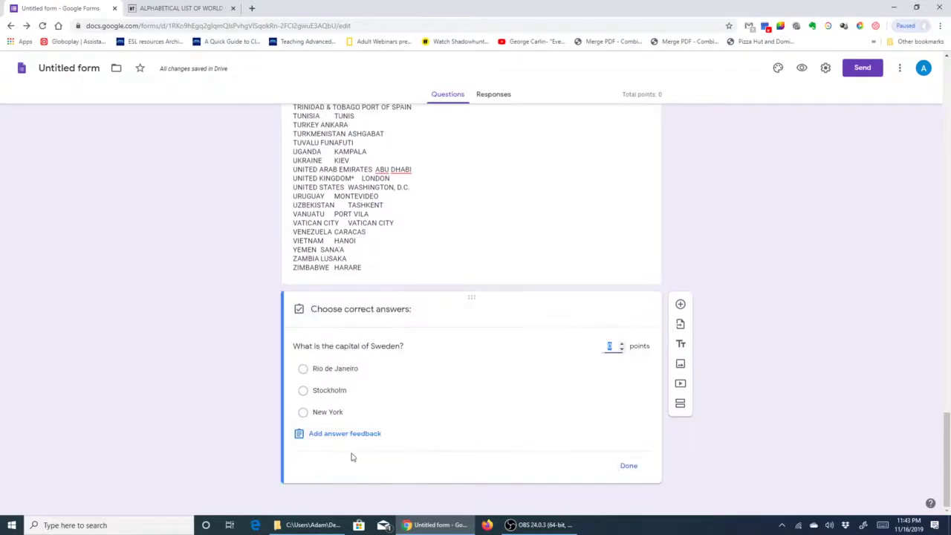
{"action": "left_click", "coordinate": [303, 391]}
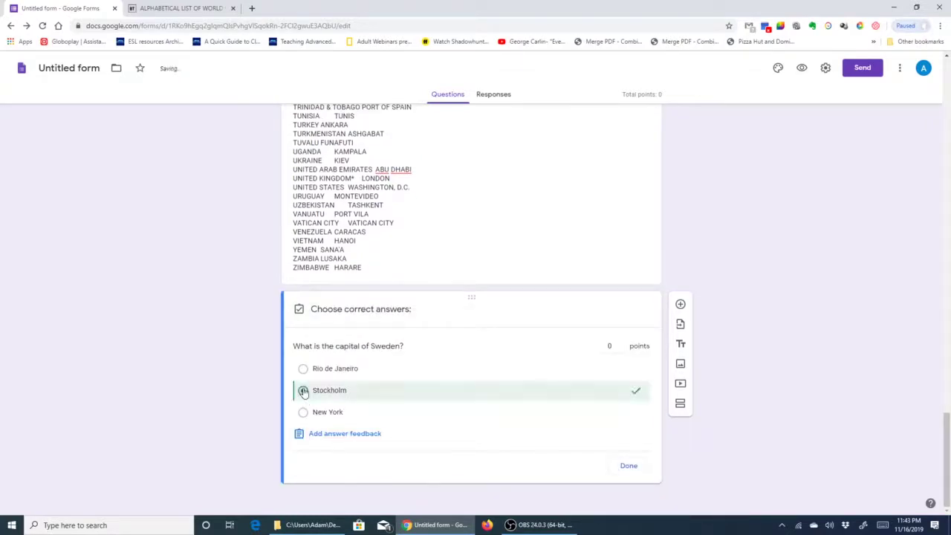
{"action": "left_click", "coordinate": [621, 342]}
{"action": "left_click", "coordinate": [628, 468]}
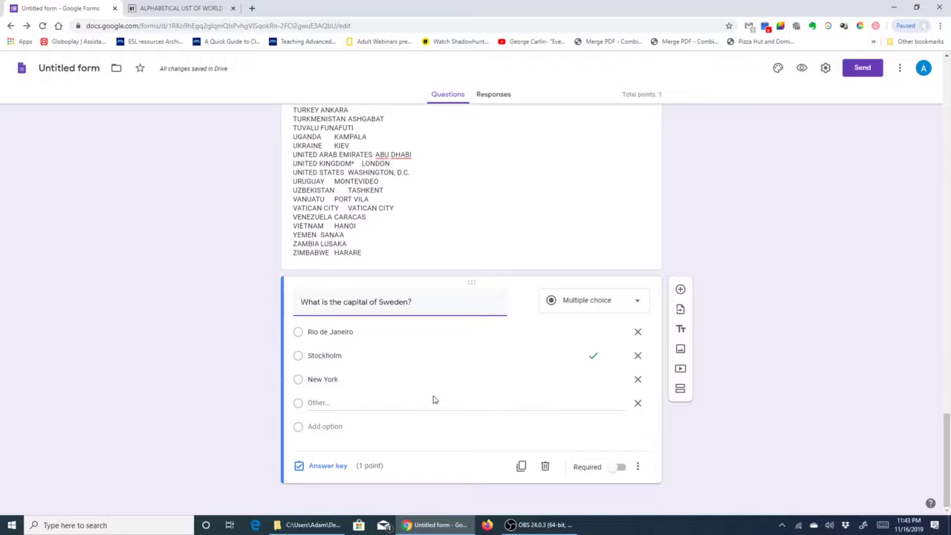
- Number the Sweden question by putting "1." before its text, and add a new question below it
{"action": "left_click", "coordinate": [302, 302]}
{"action": "type", "text": "1."}
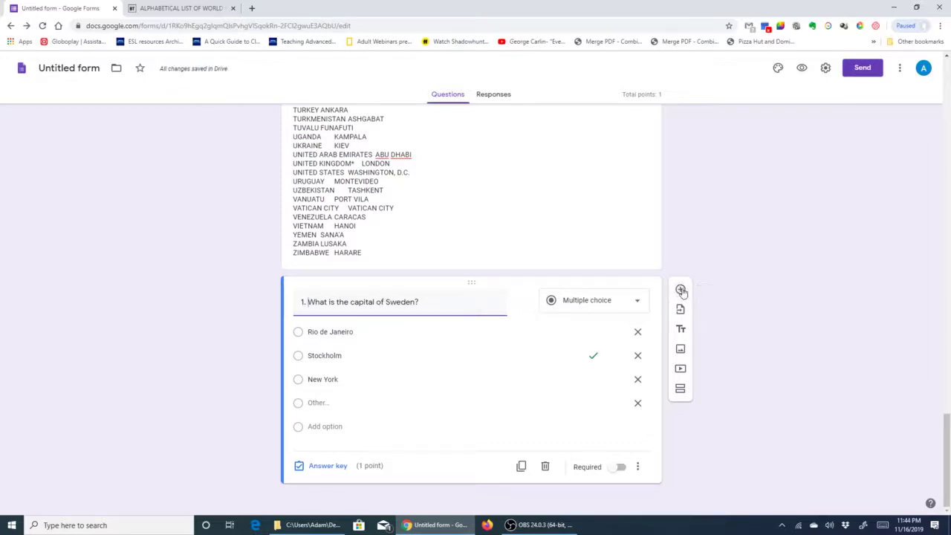
{"action": "left_click", "coordinate": [682, 291]}
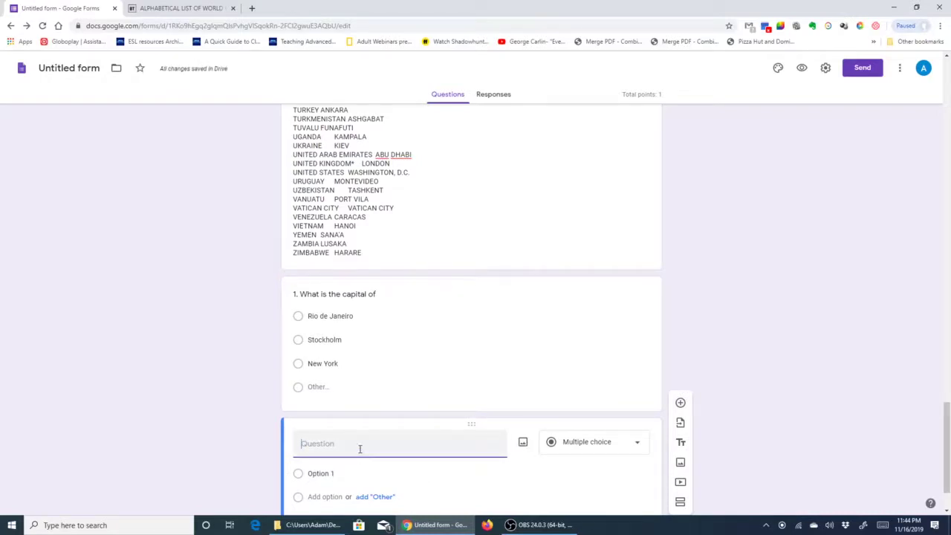
- Enter "2. What is the capital of the United States?" as the new question's text and set its type to Short answer
{"action": "type", "text": "What is the capital"}
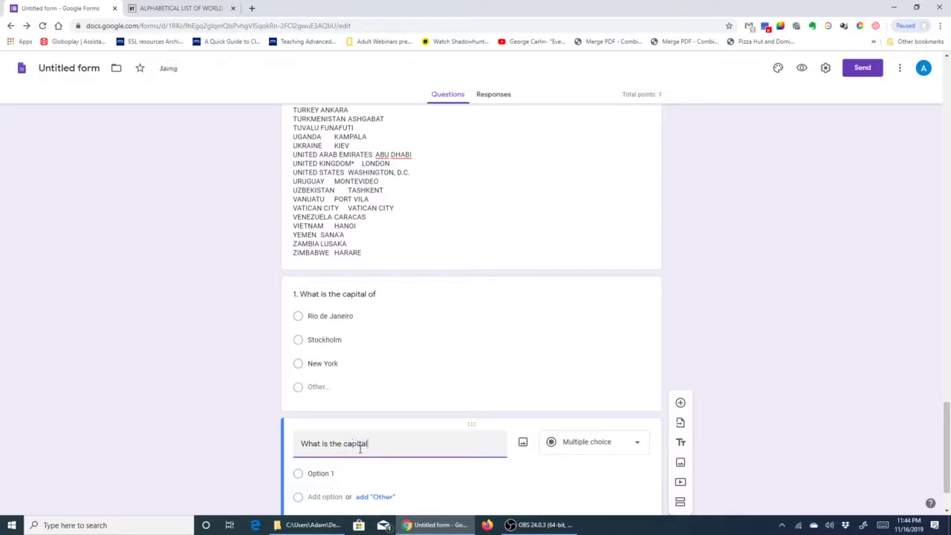
{"action": "type", "text": " of the United States?"}
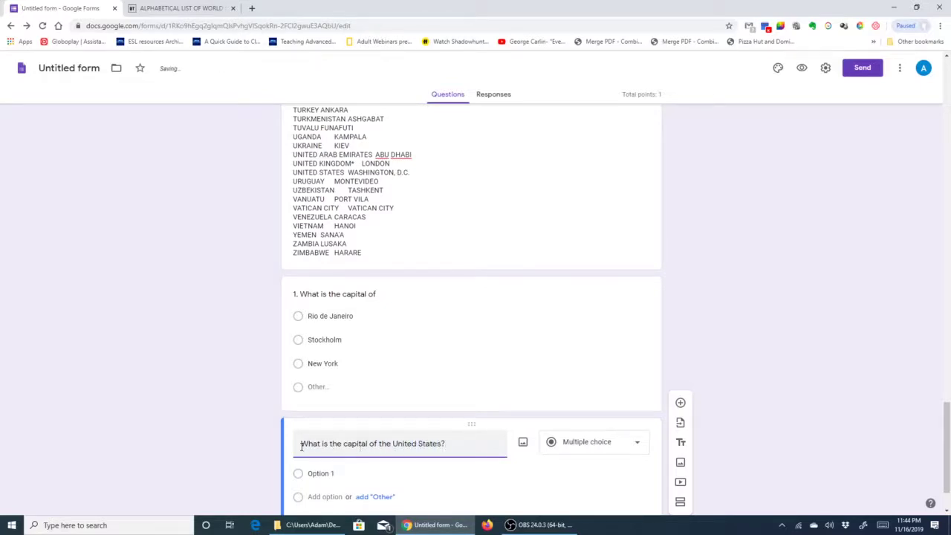
{"action": "type", "text": "2."}
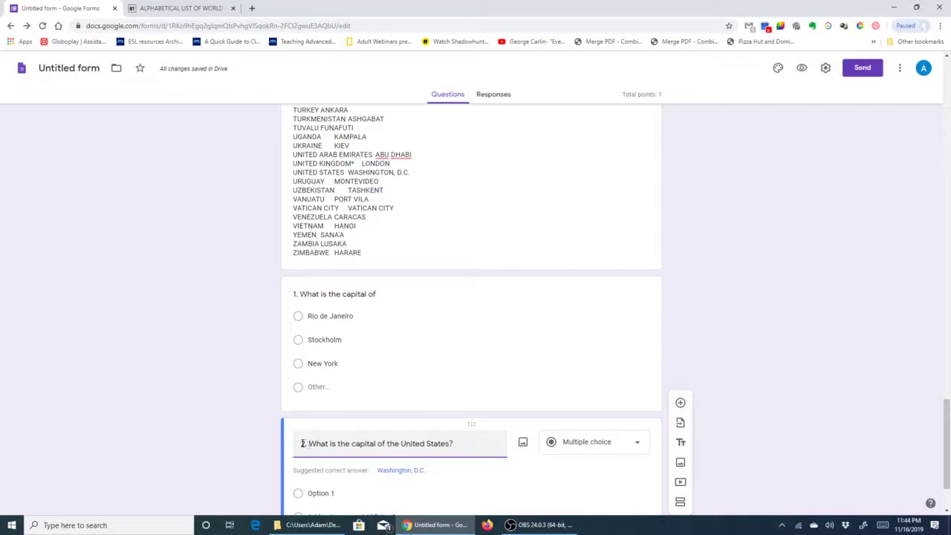
{"action": "scroll", "coordinate": [334, 456], "scroll_direction": "down", "scroll_amount": 2}
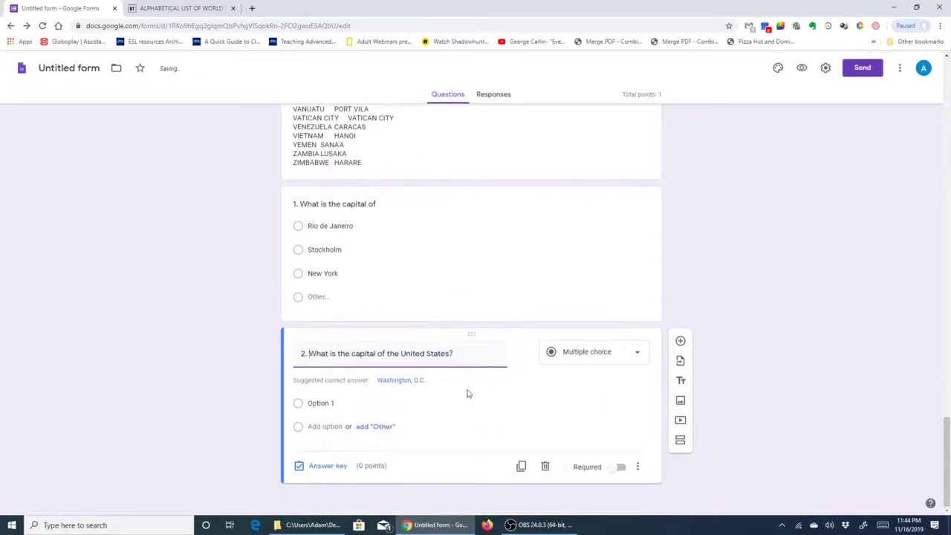
{"action": "left_click", "coordinate": [639, 363]}
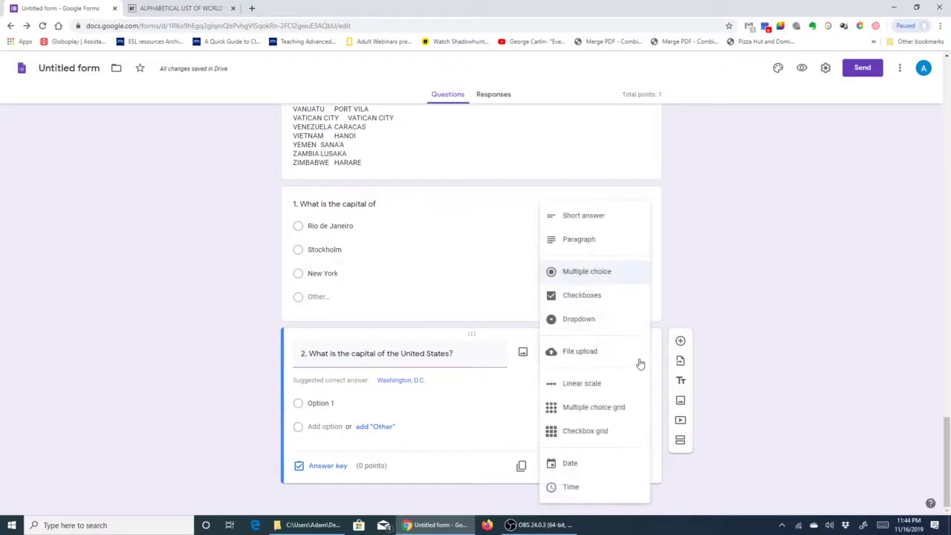
{"action": "left_click", "coordinate": [609, 217]}
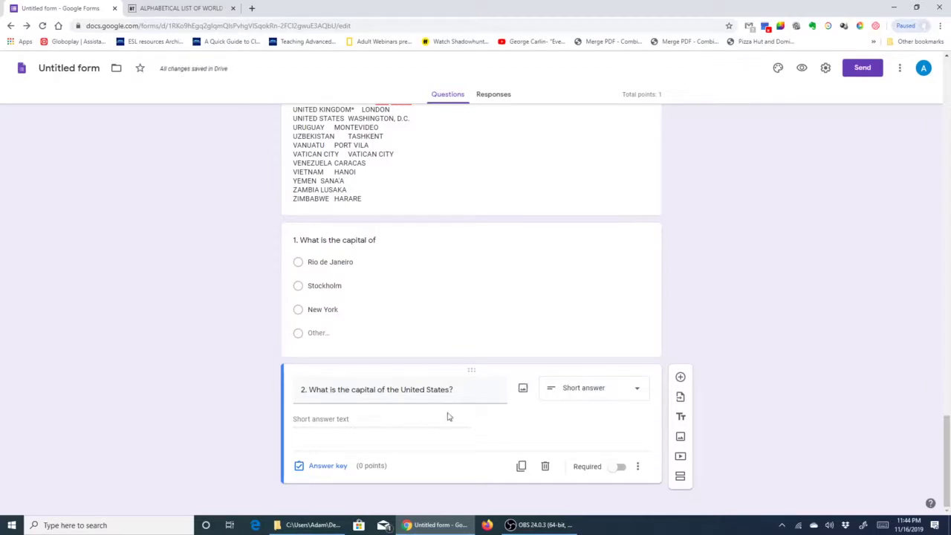
- List "Washington" as a correct answer in the United States question's answer key and make it worth 1 point
{"action": "left_click", "coordinate": [333, 466]}
{"action": "left_click", "coordinate": [330, 404]}
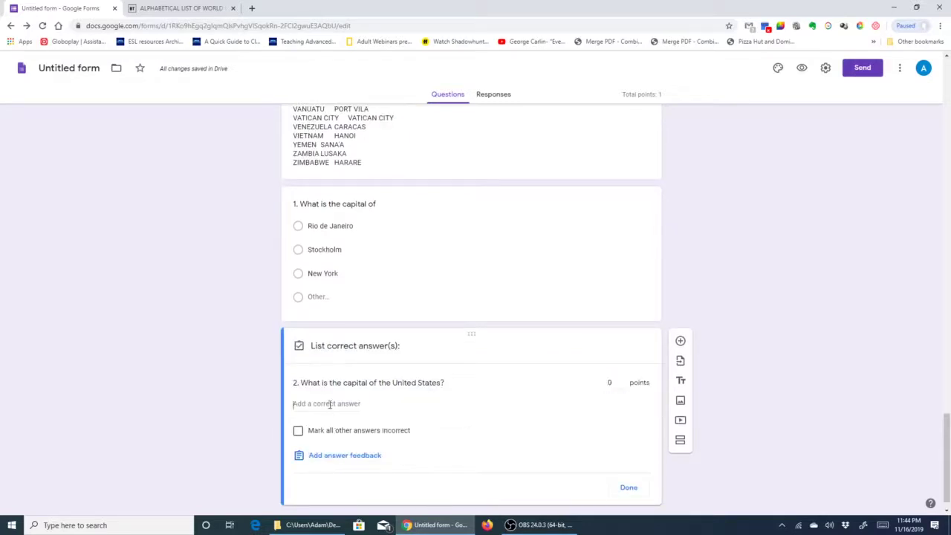
{"action": "type", "text": "Washington"}
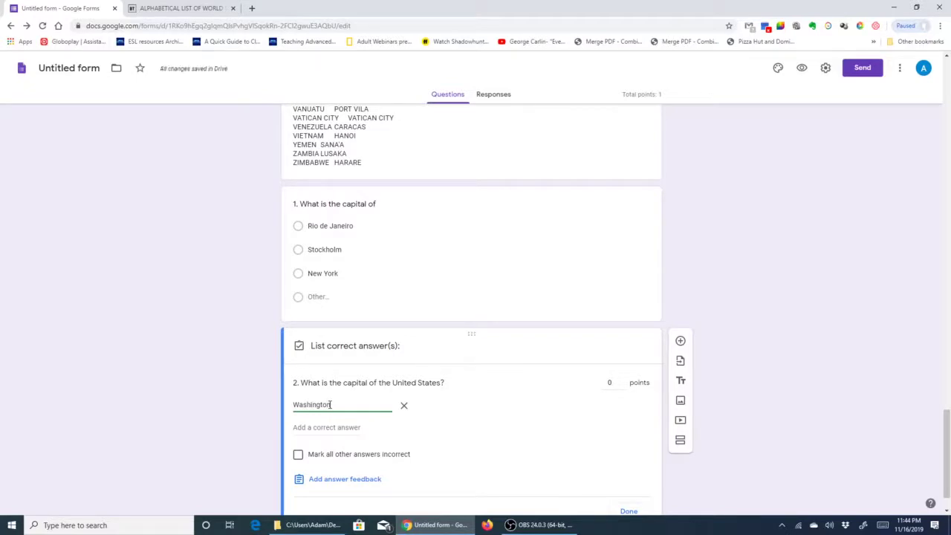
{"action": "left_click", "coordinate": [623, 379]}
{"action": "left_click", "coordinate": [630, 511]}
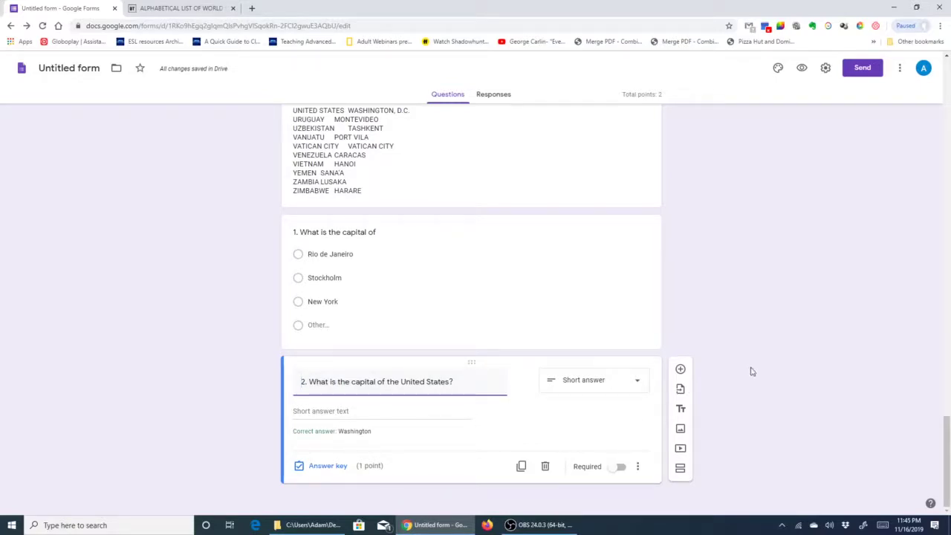
- Preview the quiz as respondents see it, examine both questions and their answer fields, and return to editing the form
{"action": "scroll", "coordinate": [737, 365], "scroll_direction": "up", "scroll_amount": 3}
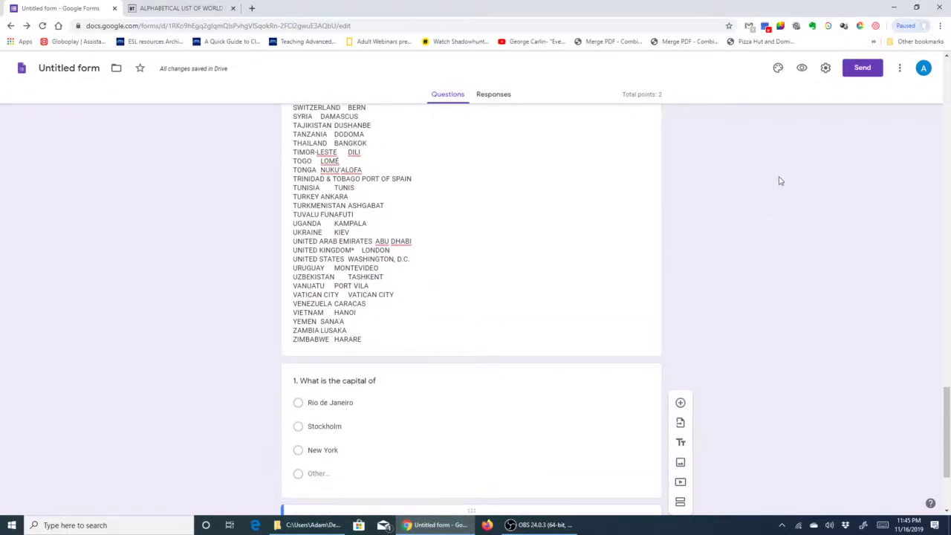
{"action": "left_click", "coordinate": [803, 69]}
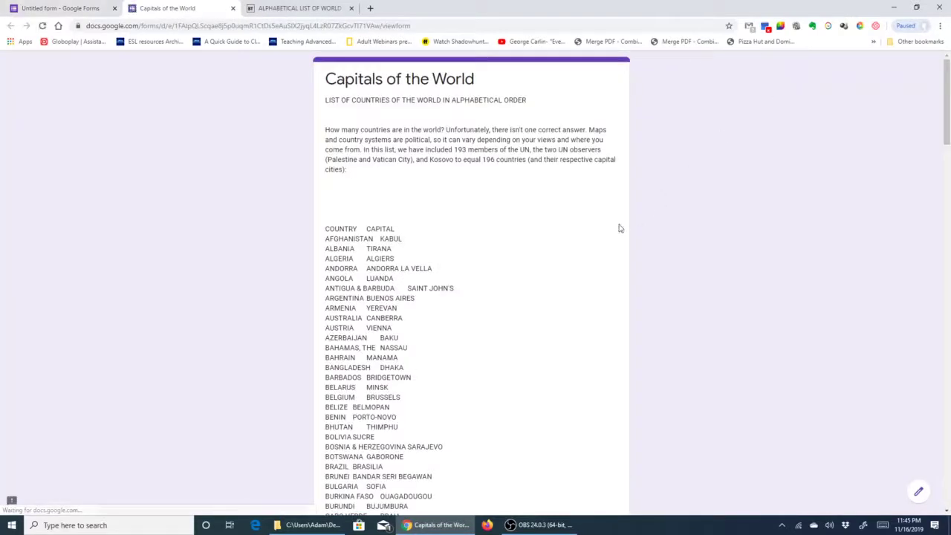
{"action": "scroll", "coordinate": [435, 223], "scroll_direction": "down", "scroll_amount": 3}
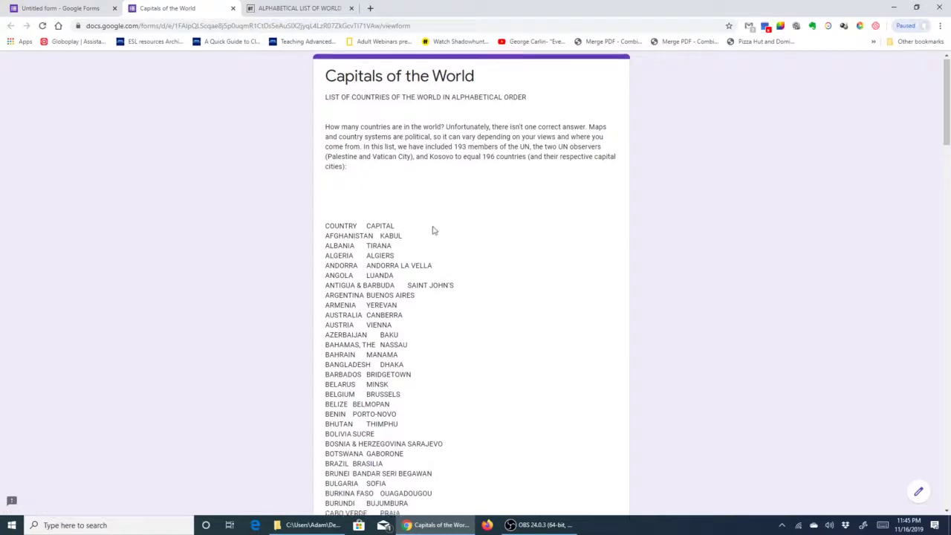
{"action": "scroll", "coordinate": [457, 296], "scroll_direction": "down", "scroll_amount": 18}
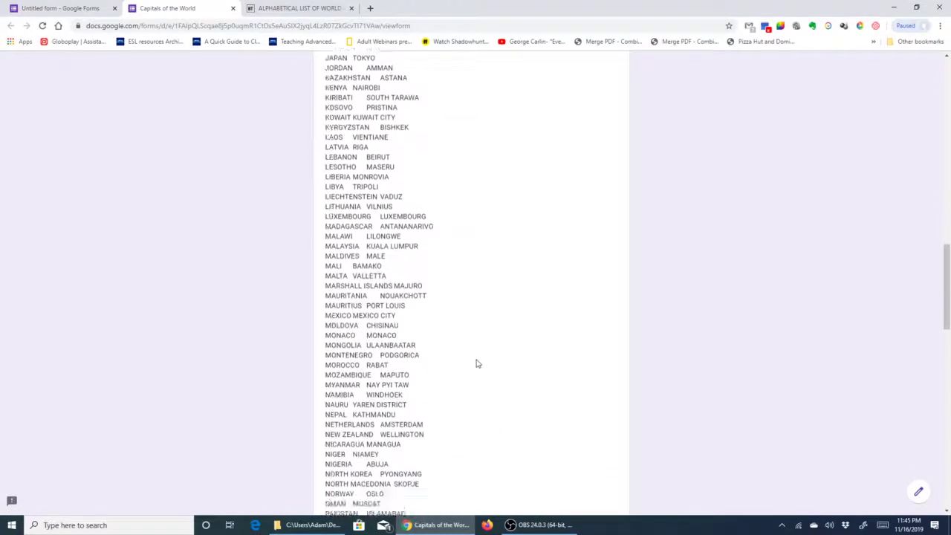
{"action": "scroll", "coordinate": [483, 372], "scroll_direction": "down", "scroll_amount": 7}
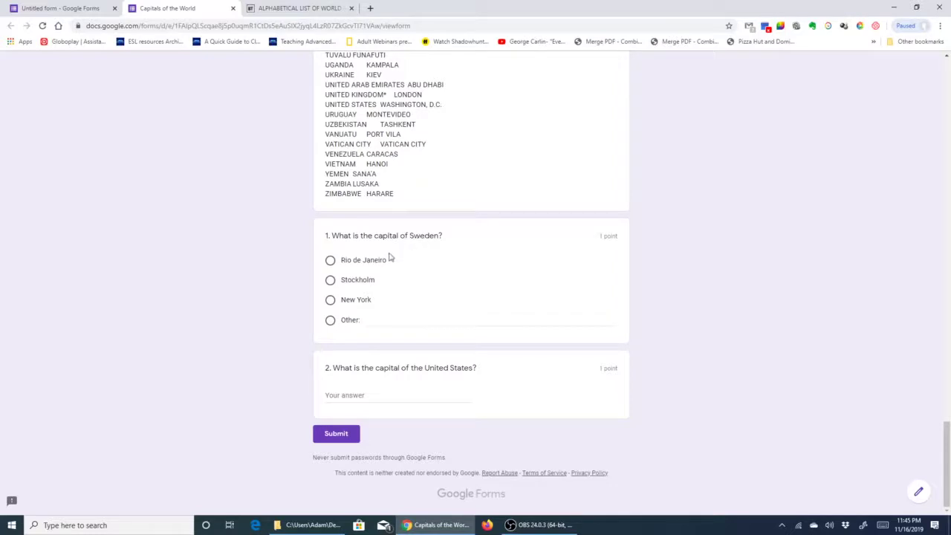
{"action": "left_click", "coordinate": [374, 320]}
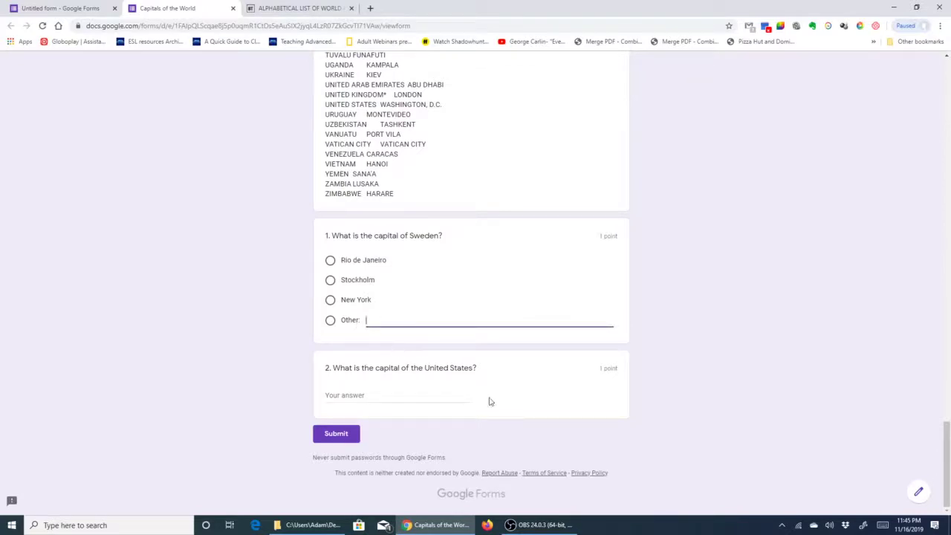
{"action": "left_click", "coordinate": [376, 397]}
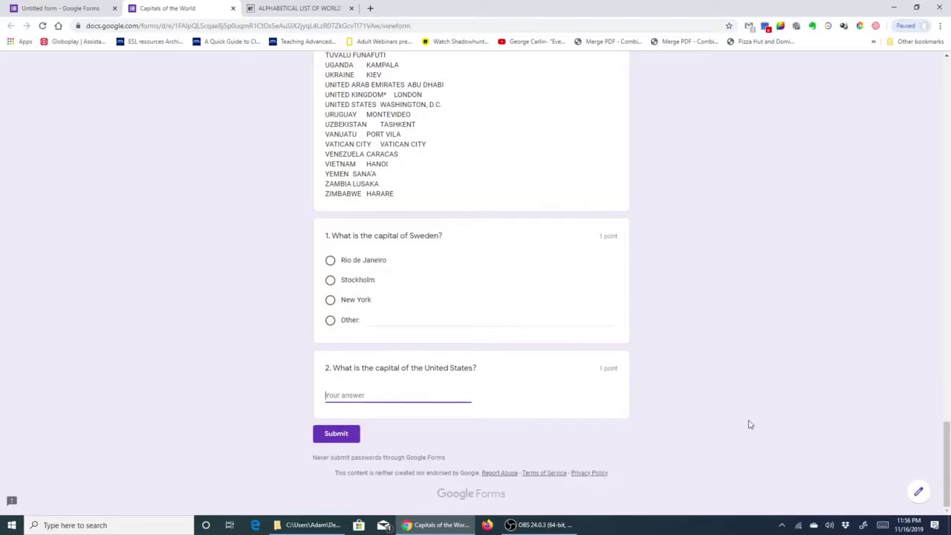
{"action": "left_click", "coordinate": [919, 494]}
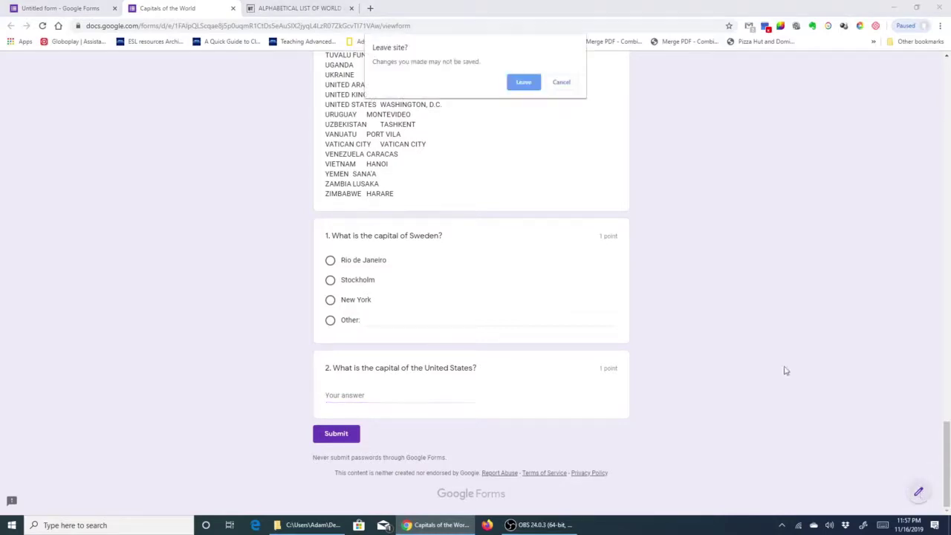
{"action": "left_click", "coordinate": [523, 82]}
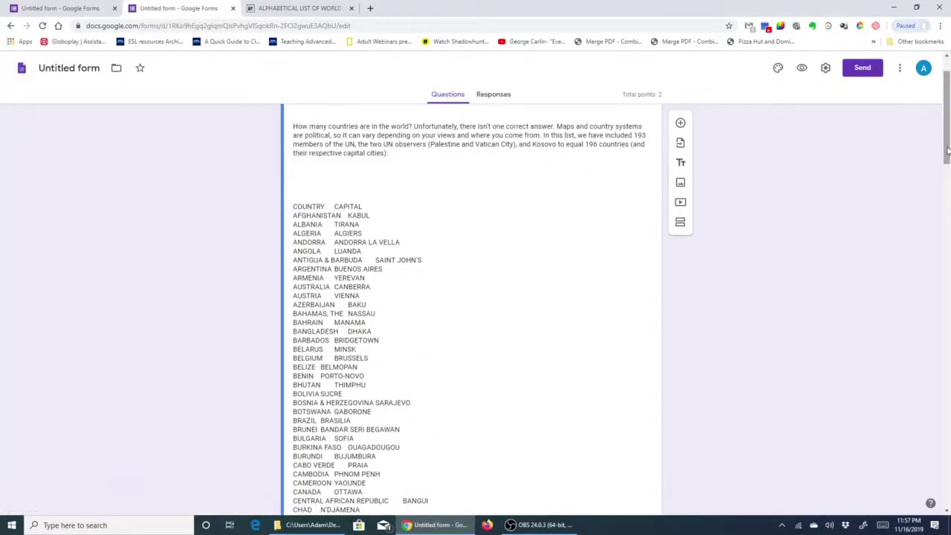
- Add lowercase "washington" as another correct answer to the United States question, and add a new question below it
{"action": "left_click_drag", "start_coordinate": [942, 152], "coordinate": [947, 500]}
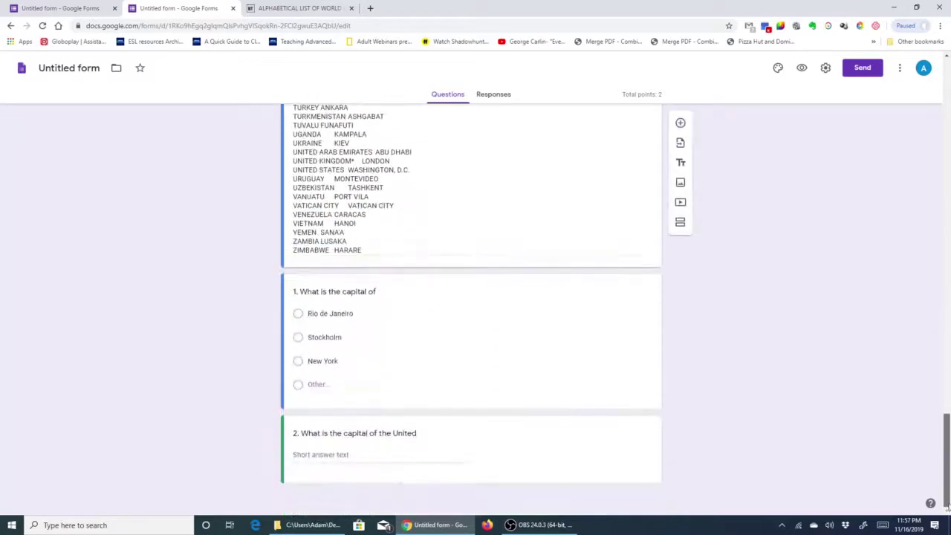
{"action": "left_click", "coordinate": [374, 455]}
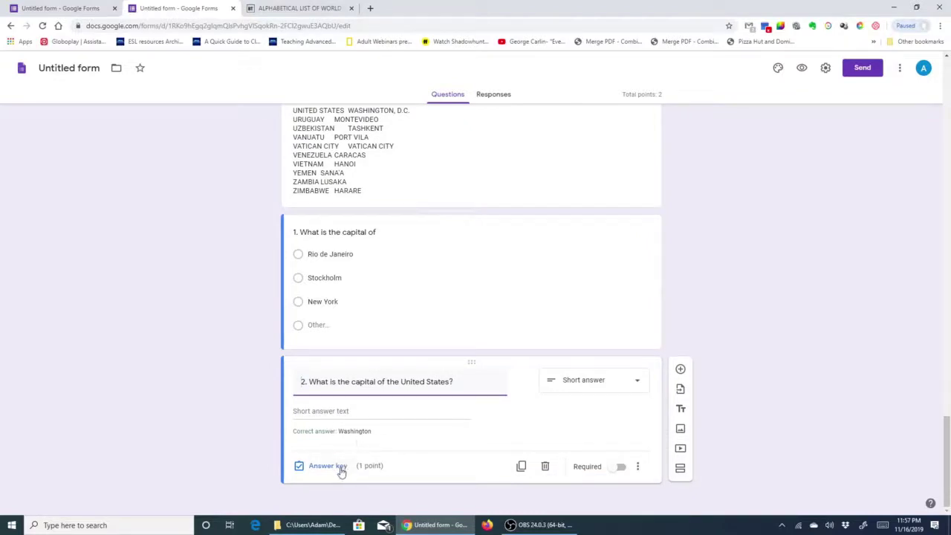
{"action": "left_click", "coordinate": [327, 466]}
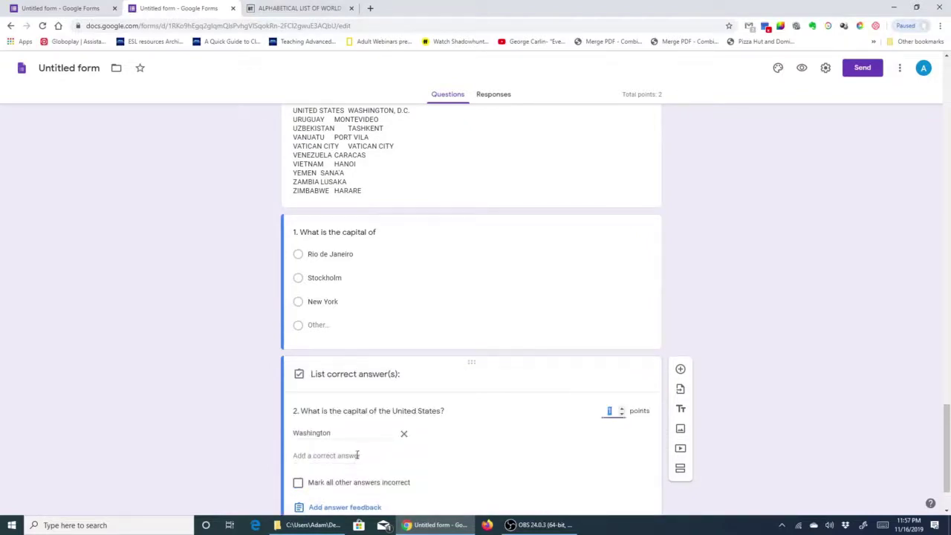
{"action": "left_click", "coordinate": [318, 456]}
{"action": "type", "text": "washington"}
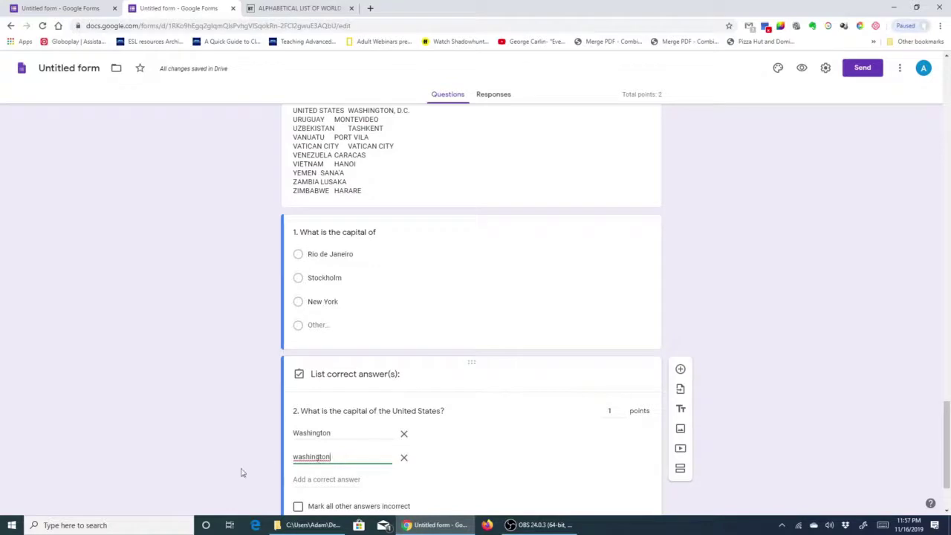
{"action": "scroll", "coordinate": [610, 465], "scroll_direction": "down", "scroll_amount": 2}
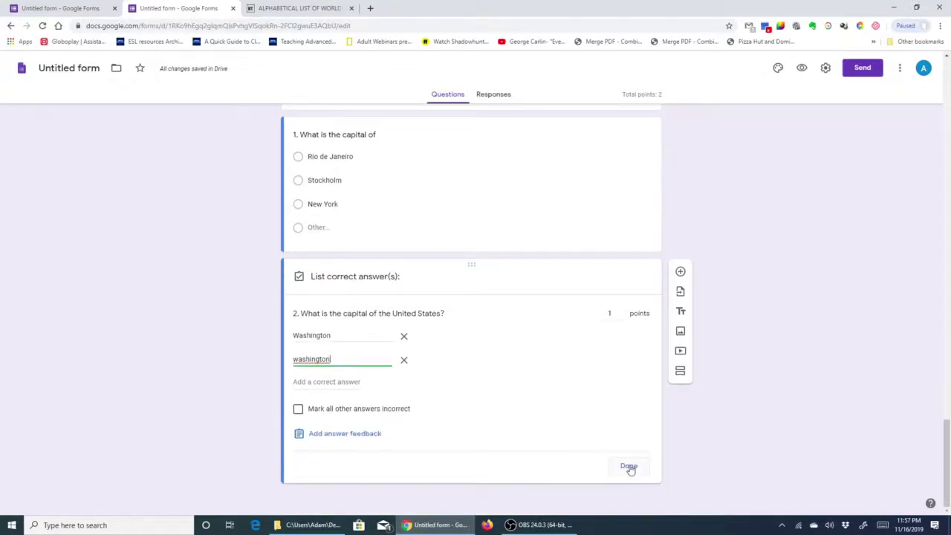
{"action": "left_click", "coordinate": [628, 466]}
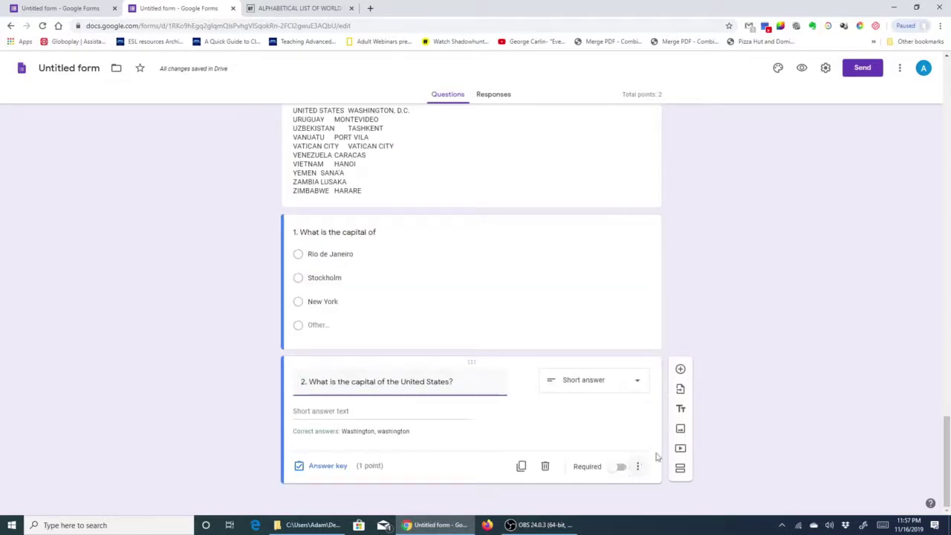
{"action": "left_click", "coordinate": [680, 370]}
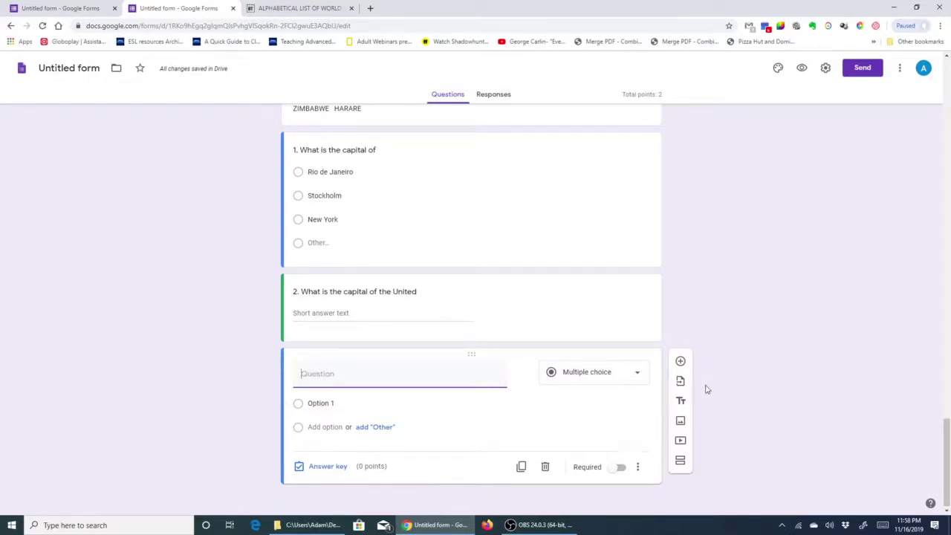
{"action": "left_click", "coordinate": [681, 421]}
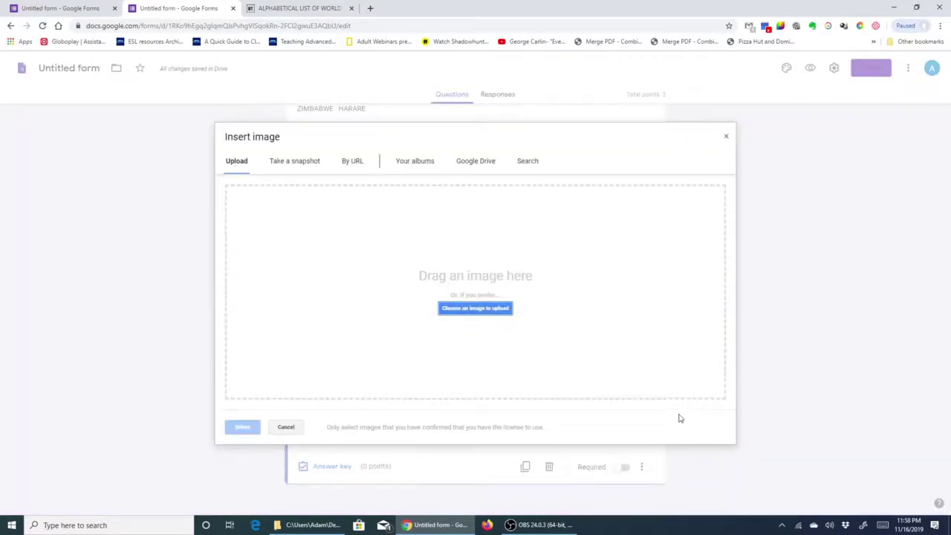
{"action": "left_click", "coordinate": [286, 429]}
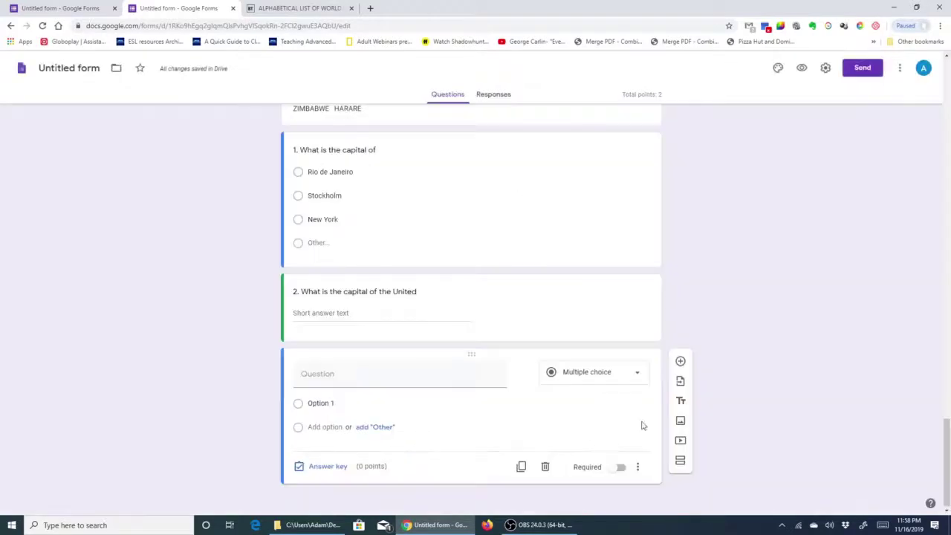
{"action": "left_click", "coordinate": [679, 443]}
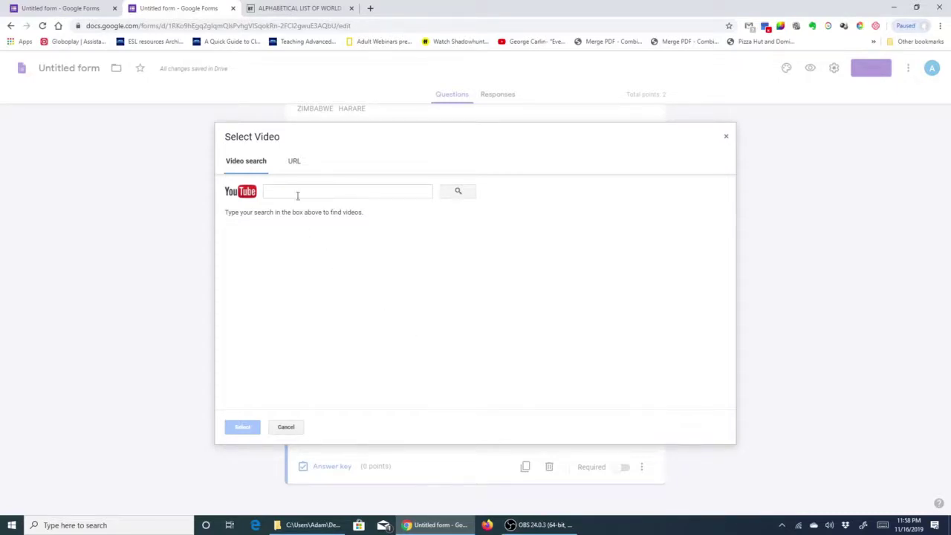
{"action": "left_click", "coordinate": [286, 428]}
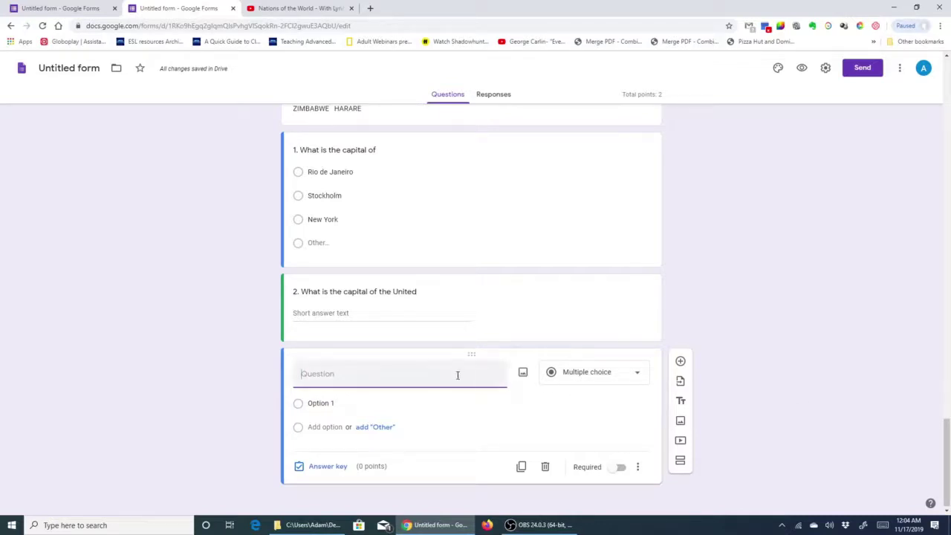
{"action": "left_click", "coordinate": [680, 442]}
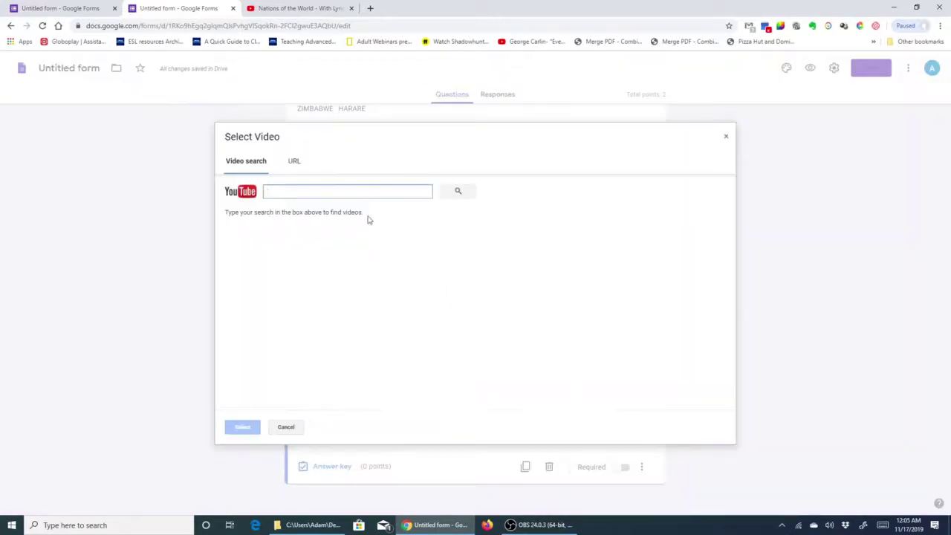
{"action": "type", "text": "https://www.youtube.com/watch?v=5pOFKmk7ytU"}
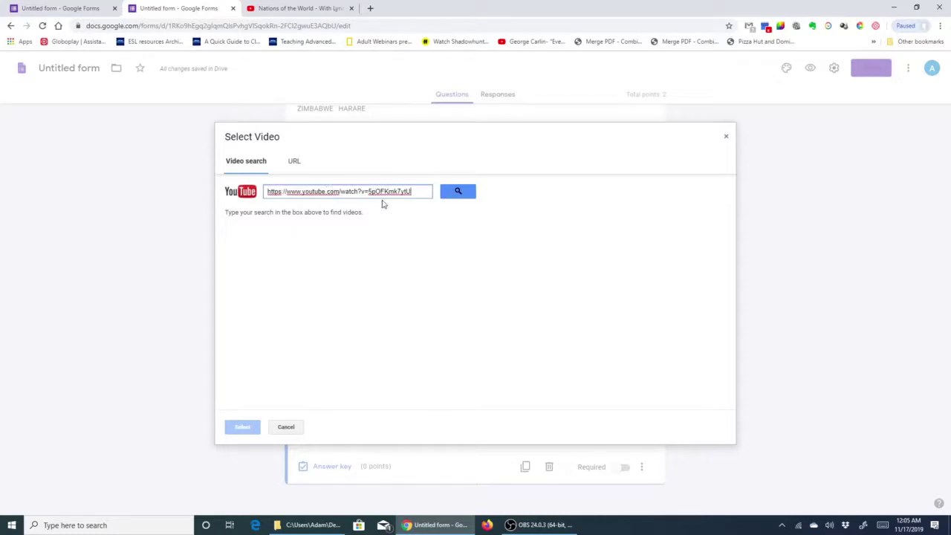
{"action": "left_click", "coordinate": [459, 192]}
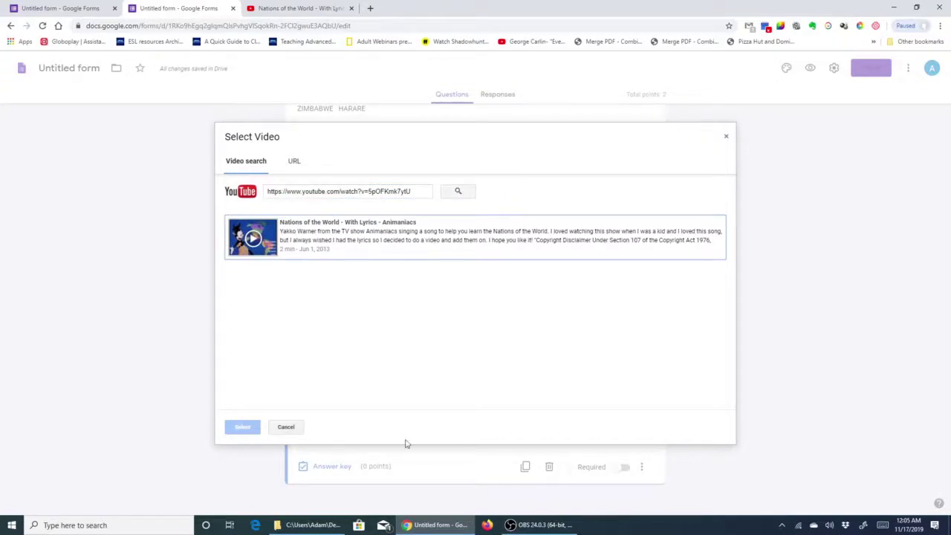
{"action": "left_click", "coordinate": [301, 234]}
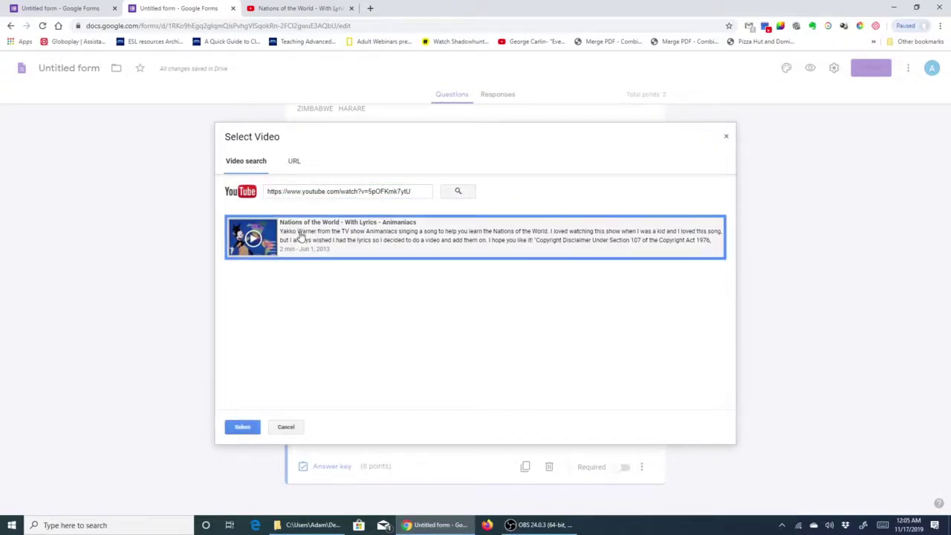
{"action": "left_click", "coordinate": [242, 426]}
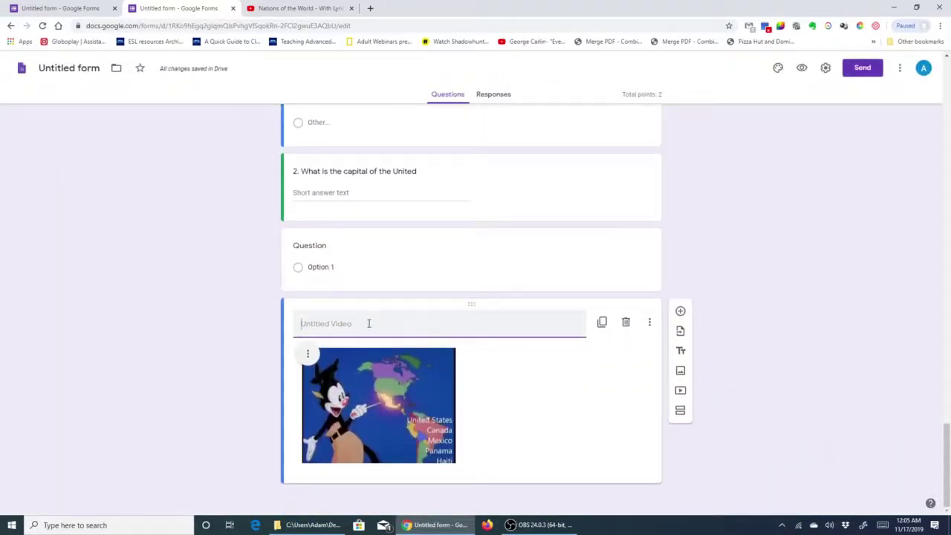
- Title the inserted video with a prompt to cite 4 nations of the world based on the video
{"action": "type", "text": "Cite 4 nati"}
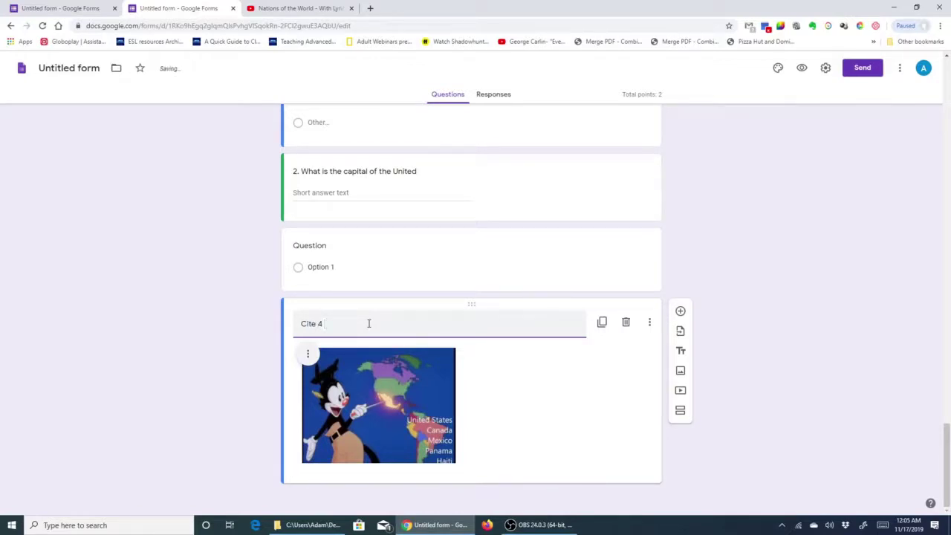
{"action": "type", "text": "ons of the world based on the vid"}
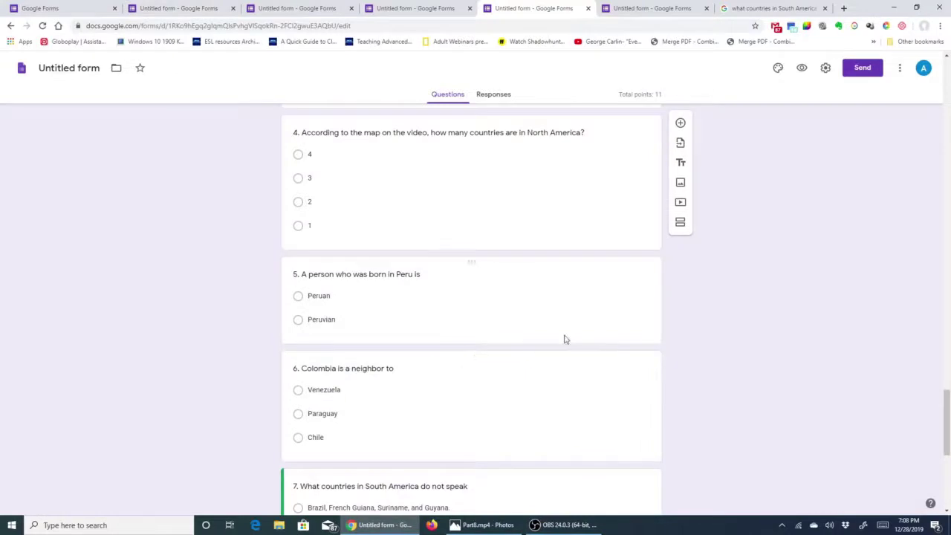
- Review questions 4 to 10 of the completed quiz, and the form's title and list of countries and capitals
{"action": "scroll", "coordinate": [559, 339], "scroll_direction": "down", "scroll_amount": 4}
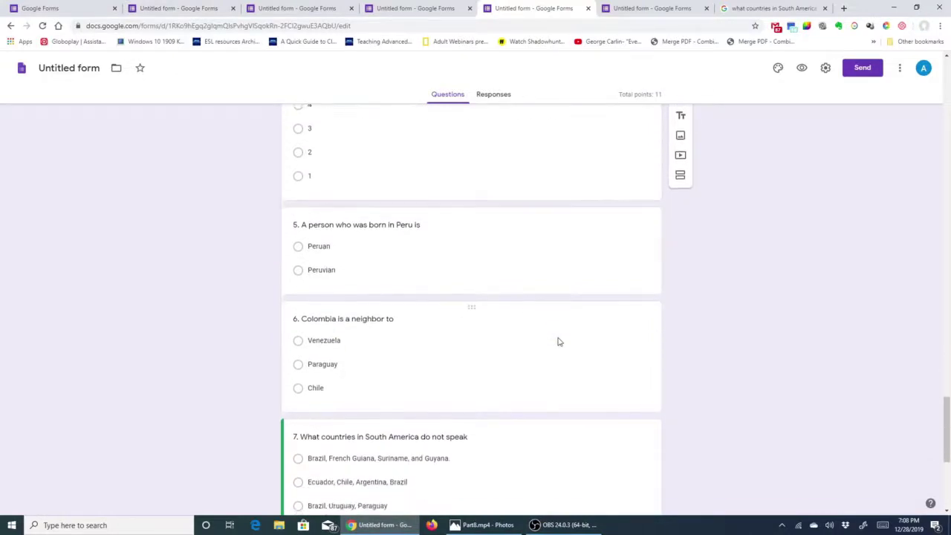
{"action": "scroll", "coordinate": [554, 360], "scroll_direction": "down", "scroll_amount": 1}
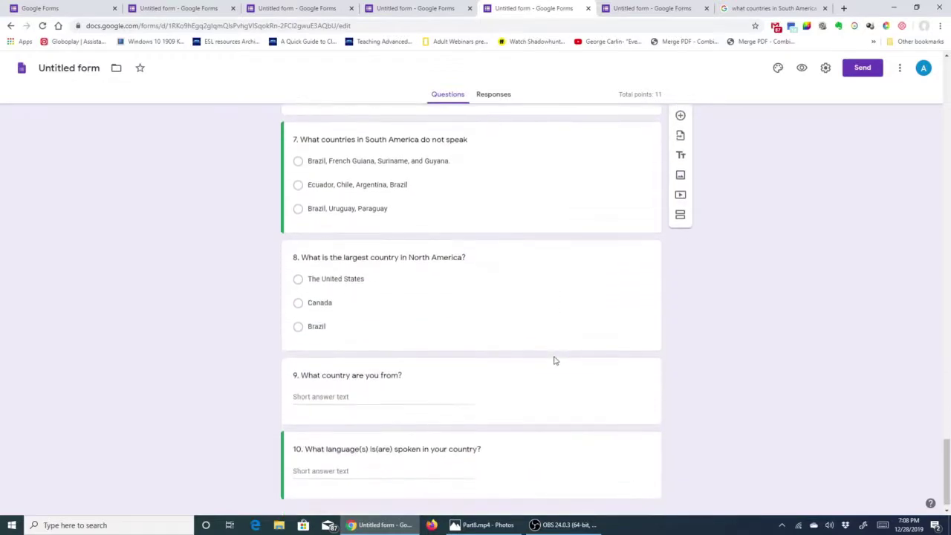
{"action": "scroll", "coordinate": [552, 369], "scroll_direction": "up", "scroll_amount": 7}
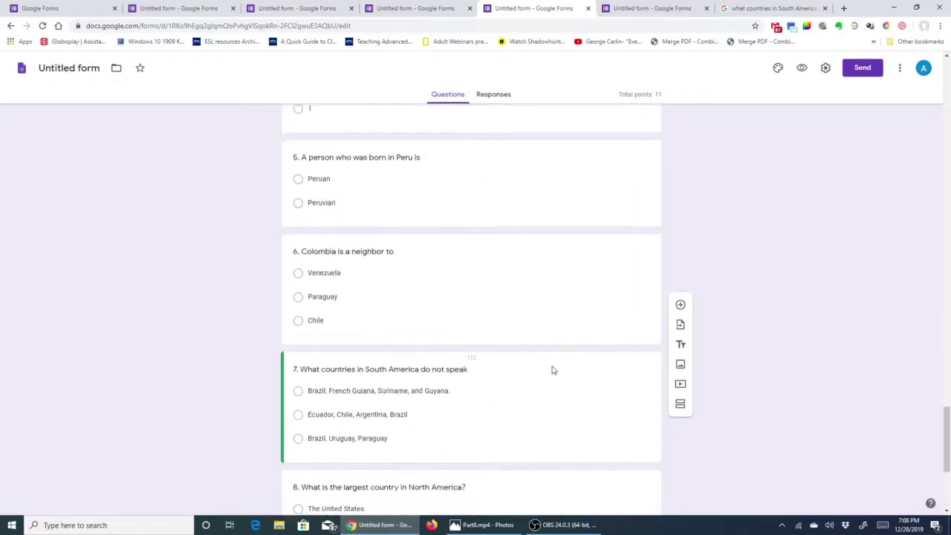
{"action": "scroll", "coordinate": [552, 370], "scroll_direction": "up", "scroll_amount": 6}
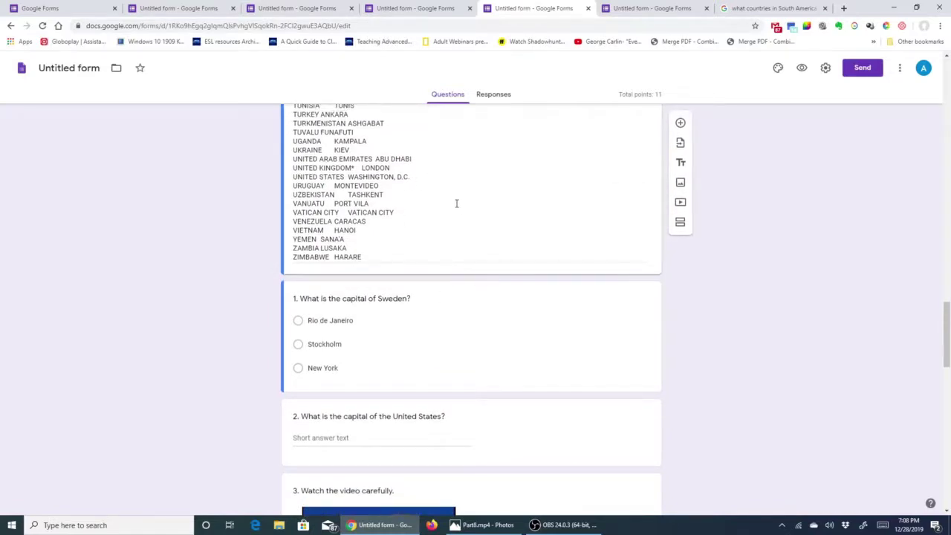
{"action": "scroll", "coordinate": [457, 203], "scroll_direction": "up", "scroll_amount": 11}
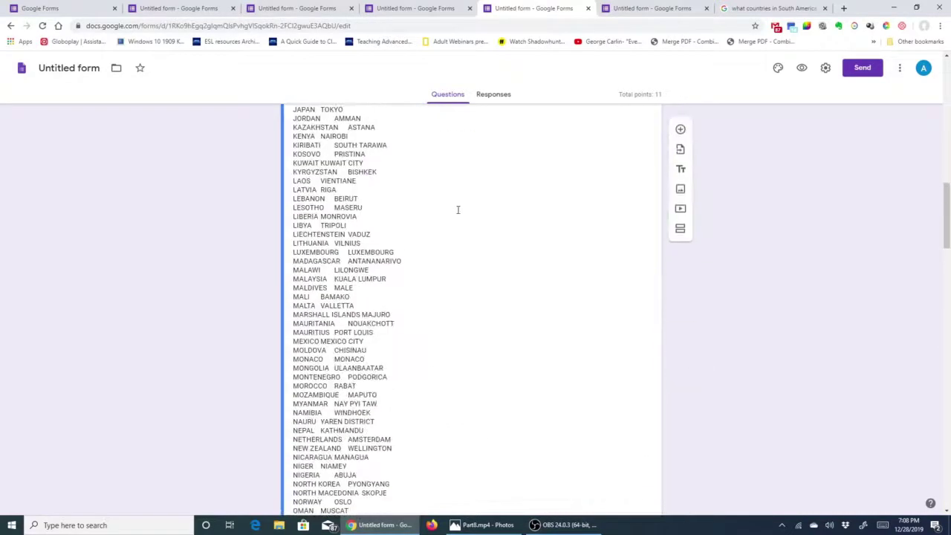
{"action": "scroll", "coordinate": [458, 209], "scroll_direction": "up", "scroll_amount": 10}
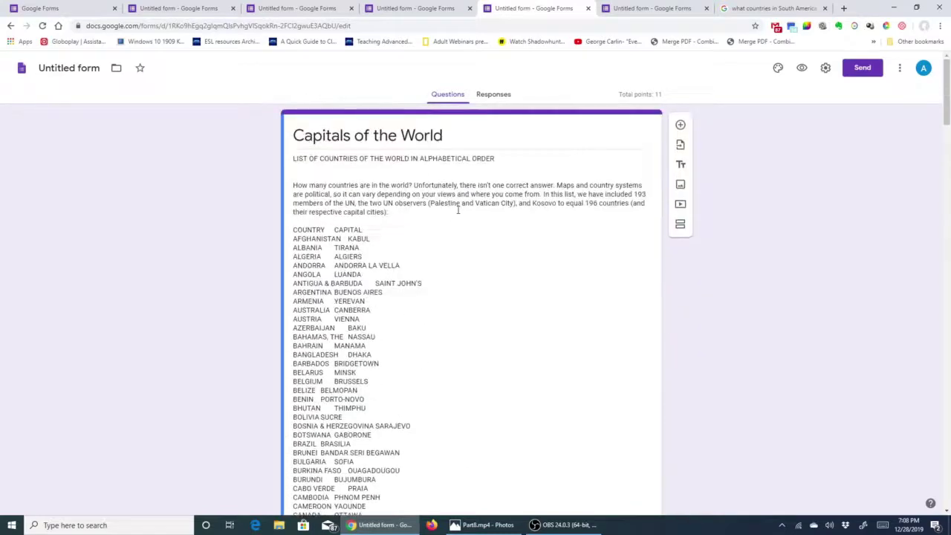
- Examine the Sweden and United States capital questions, the video item and the question on European nations that changed their names
{"action": "scroll", "coordinate": [490, 273], "scroll_direction": "down", "scroll_amount": 13}
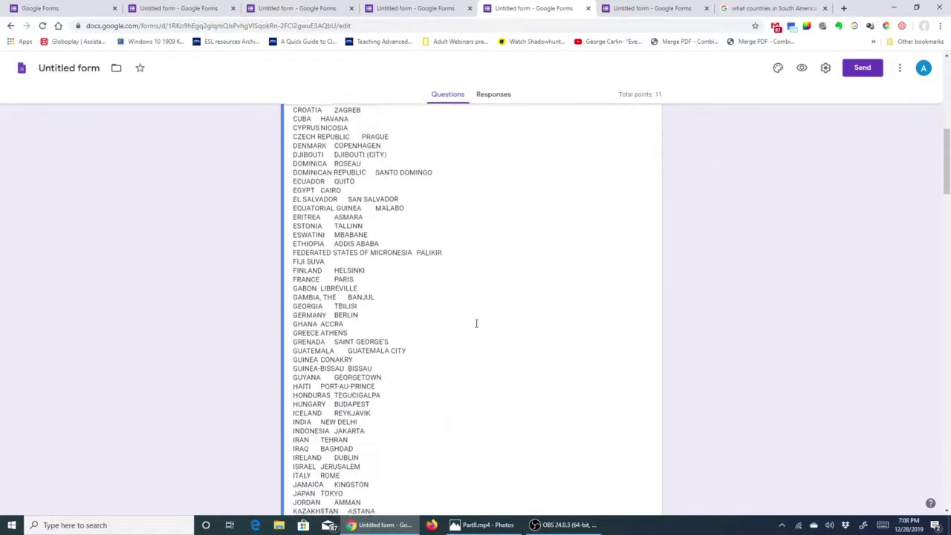
{"action": "scroll", "coordinate": [467, 366], "scroll_direction": "down", "scroll_amount": 9}
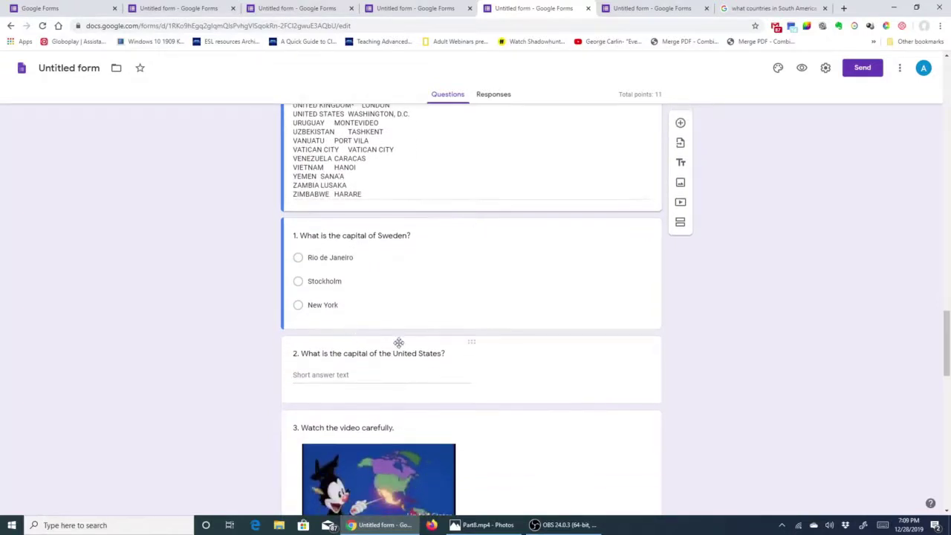
{"action": "scroll", "coordinate": [396, 341], "scroll_direction": "down", "scroll_amount": 1}
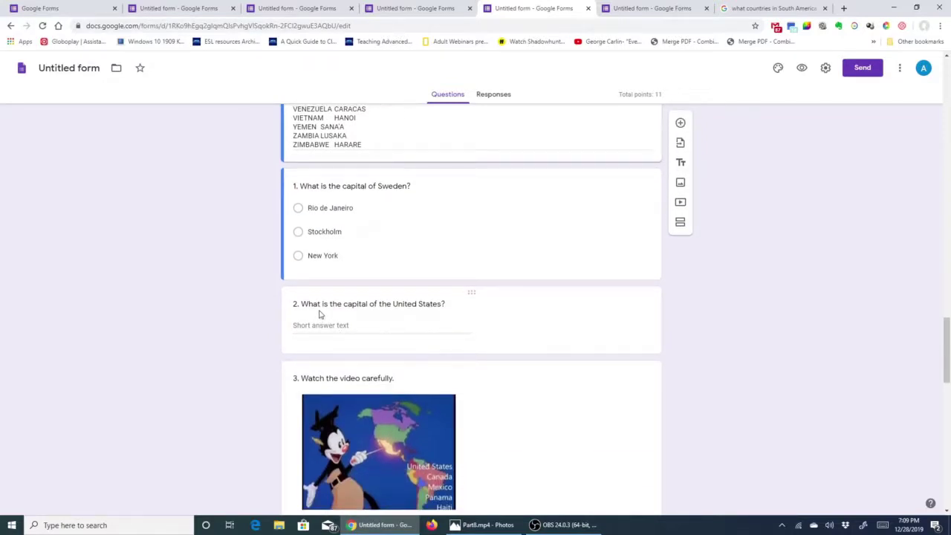
{"action": "scroll", "coordinate": [458, 367], "scroll_direction": "down", "scroll_amount": 1}
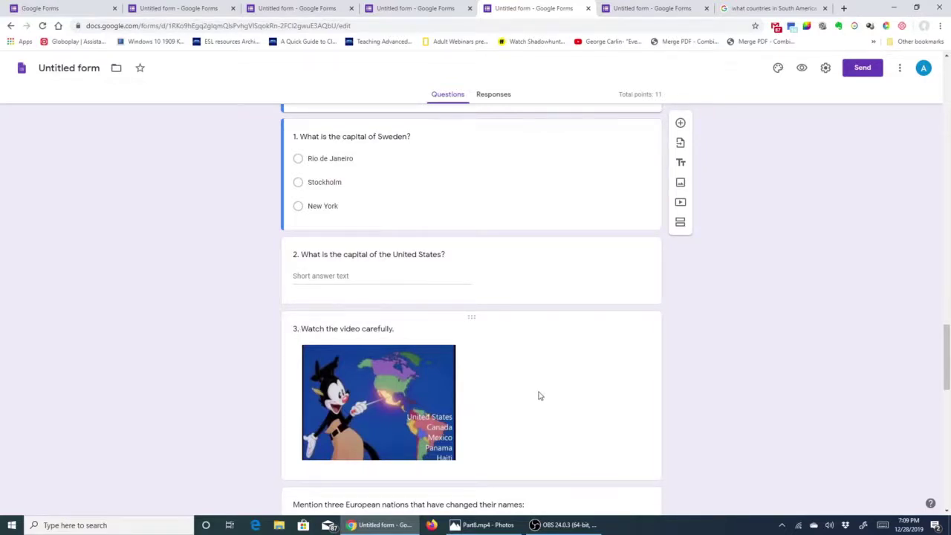
{"action": "scroll", "coordinate": [541, 395], "scroll_direction": "down", "scroll_amount": 2}
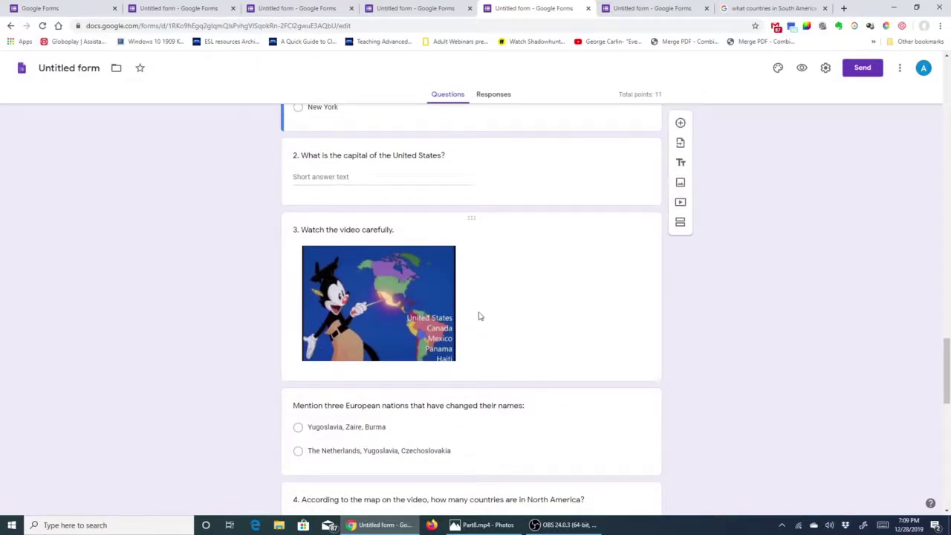
{"action": "scroll", "coordinate": [475, 323], "scroll_direction": "down", "scroll_amount": 2}
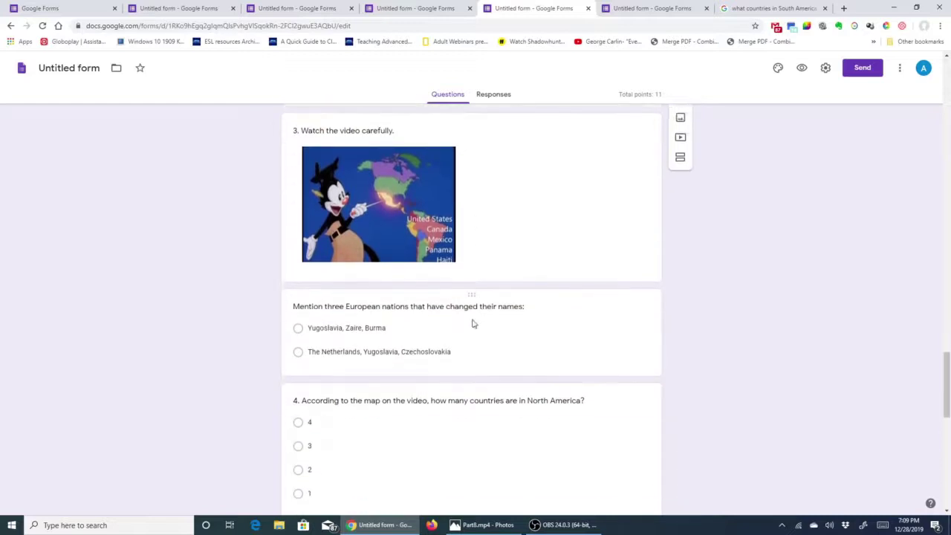
{"action": "scroll", "coordinate": [473, 323], "scroll_direction": "up", "scroll_amount": 2}
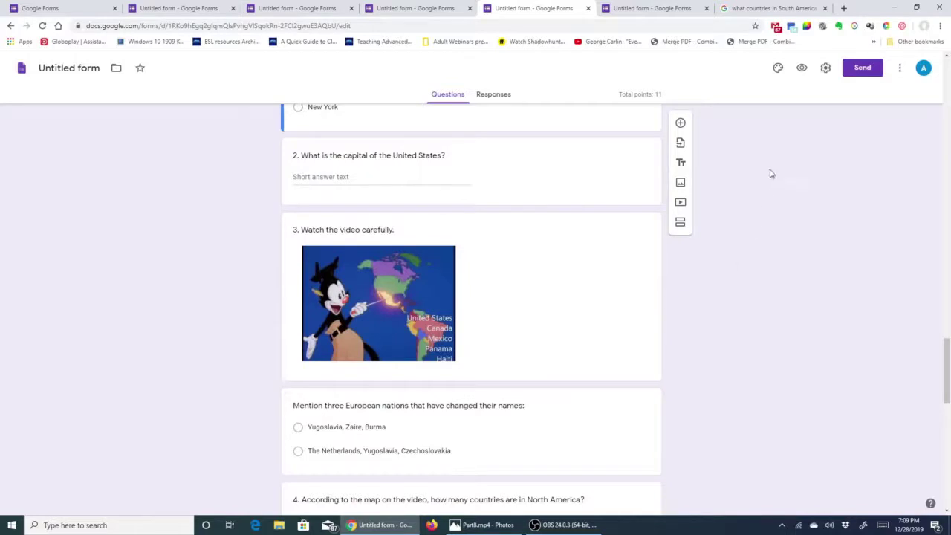
- Preview the quiz as respondents see it and play the embedded "Nations of the World" video, skipping its advertisement and pausing it
{"action": "left_click", "coordinate": [801, 70]}
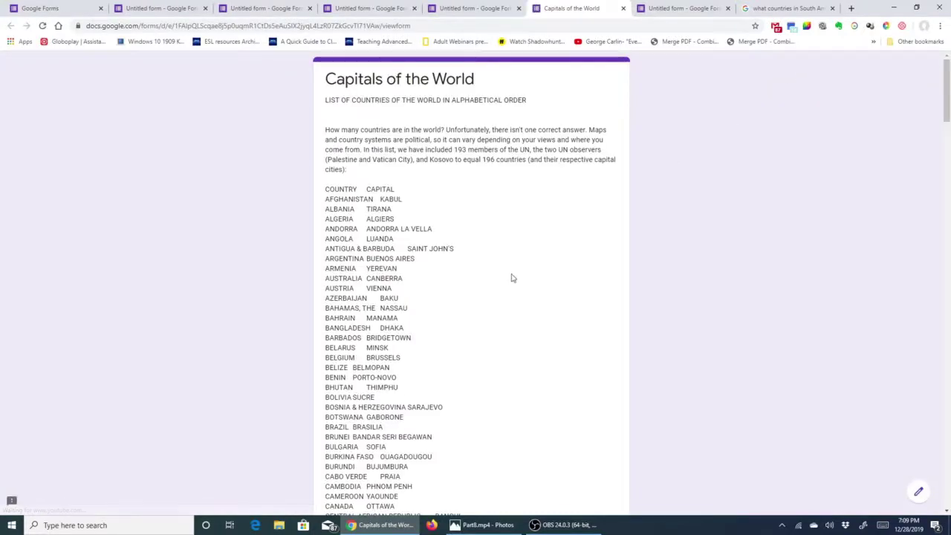
{"action": "scroll", "coordinate": [511, 278], "scroll_direction": "down", "scroll_amount": 15}
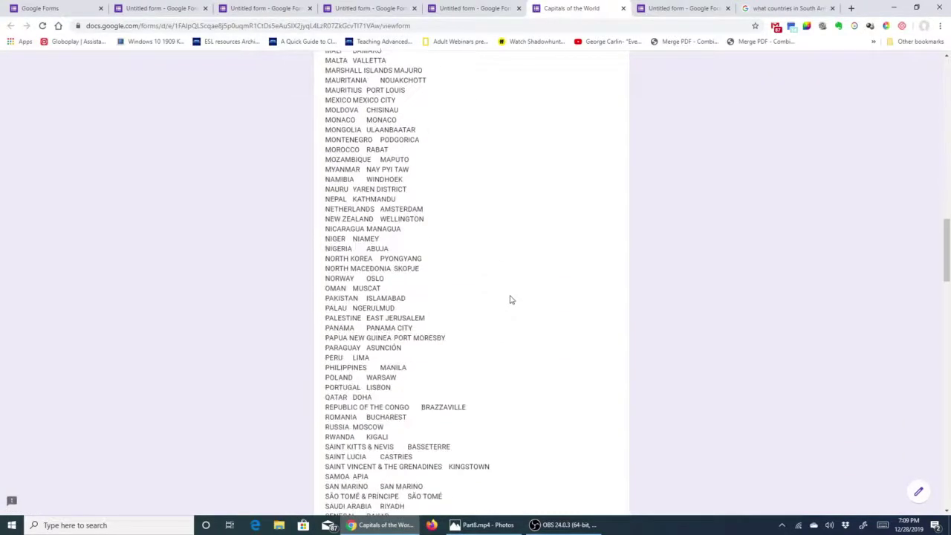
{"action": "scroll", "coordinate": [511, 300], "scroll_direction": "down", "scroll_amount": 12}
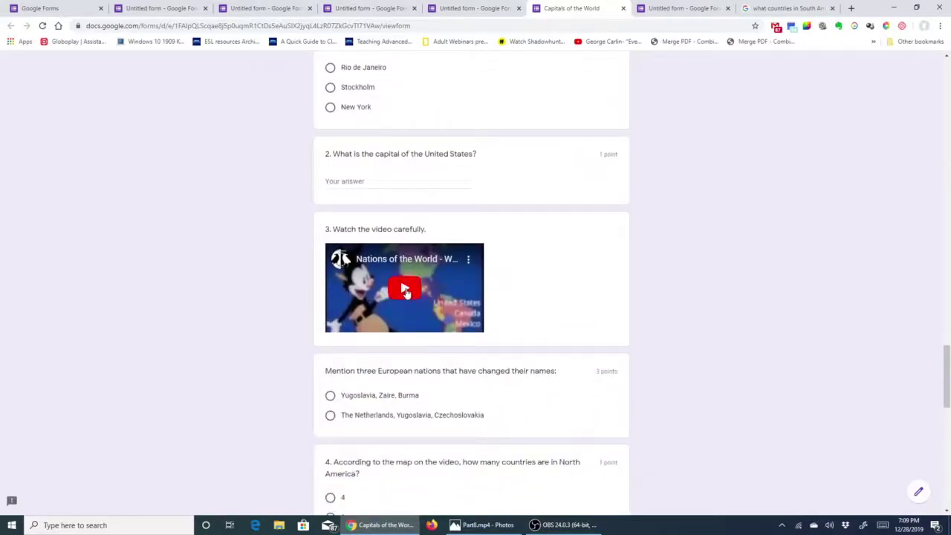
{"action": "left_click", "coordinate": [406, 290]}
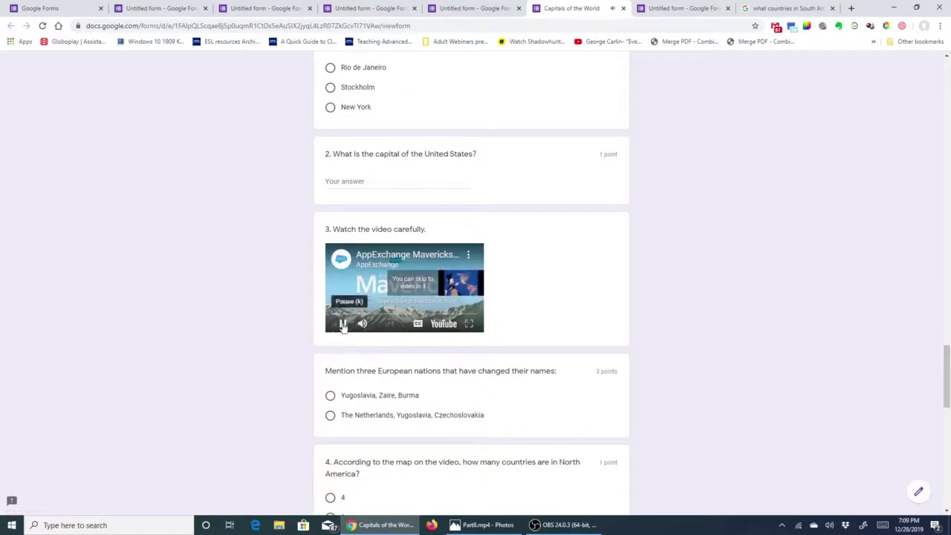
{"action": "left_click", "coordinate": [343, 323]}
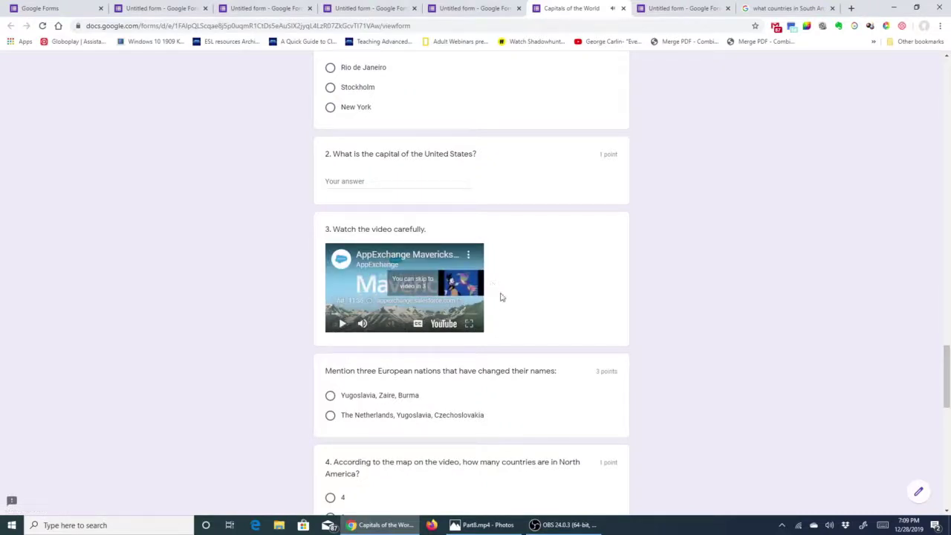
{"action": "left_click", "coordinate": [342, 324]}
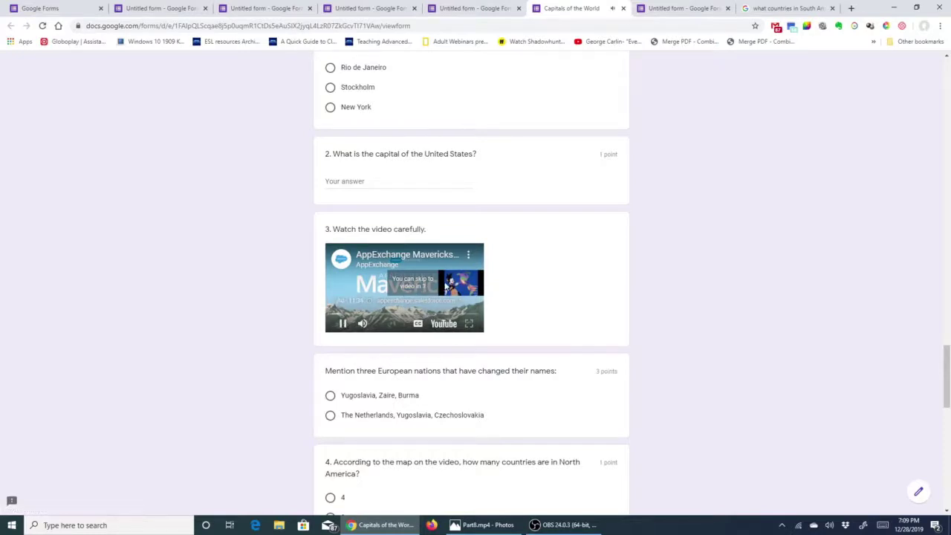
{"action": "left_click", "coordinate": [448, 285]}
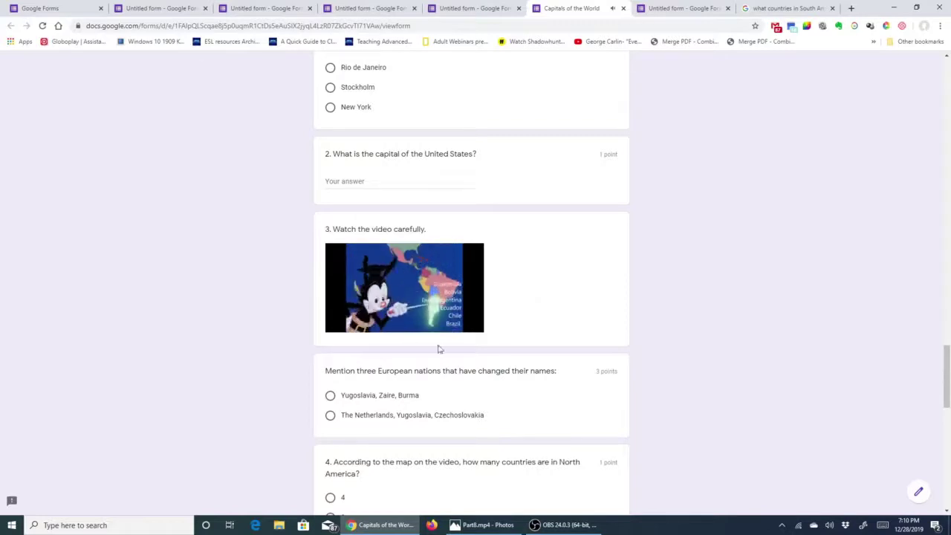
{"action": "mouse_move", "coordinate": [404, 328]}
{"action": "left_click", "coordinate": [343, 323]}
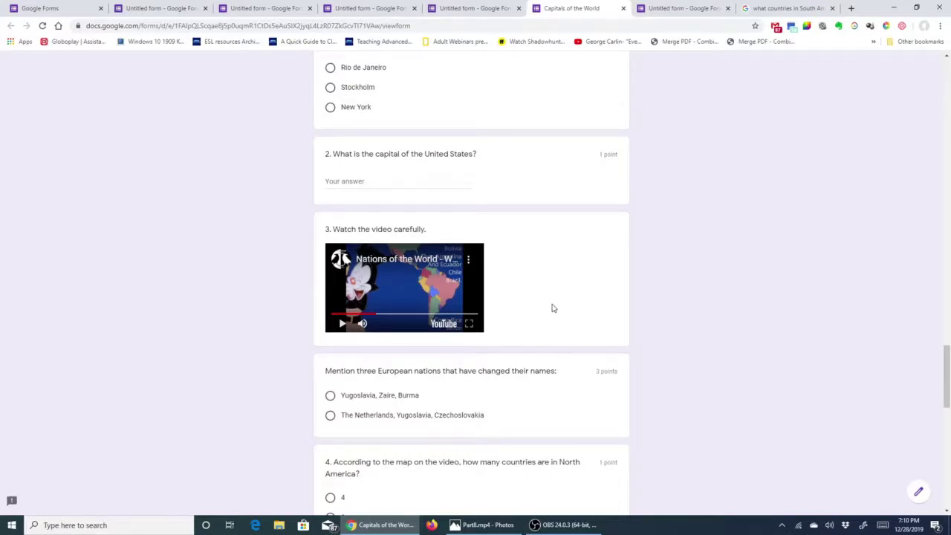
- Examine the two capital questions and the video item in the preview, and return to editing the form
{"action": "scroll", "coordinate": [552, 310], "scroll_direction": "up", "scroll_amount": 1}
{"action": "scroll", "coordinate": [550, 313], "scroll_direction": "up", "scroll_amount": 1}
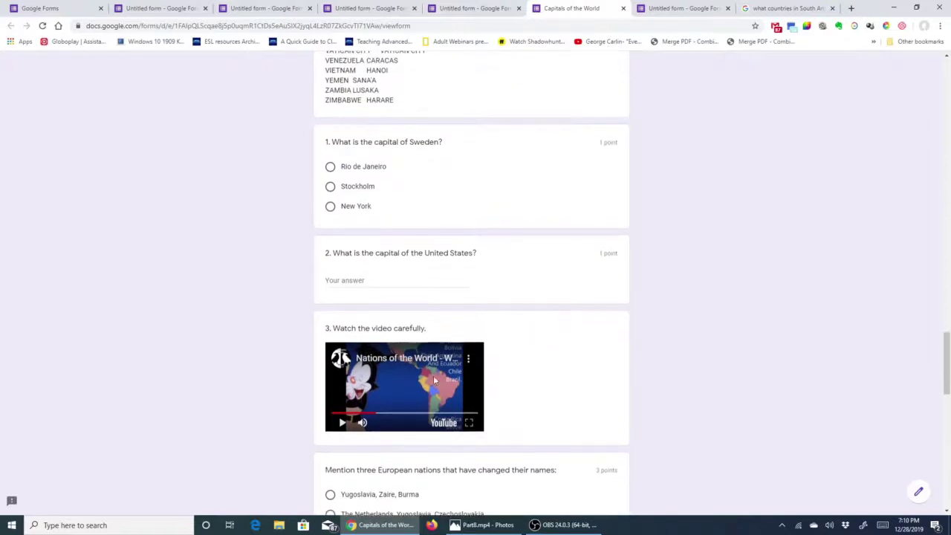
{"action": "scroll", "coordinate": [524, 385], "scroll_direction": "up", "scroll_amount": 2}
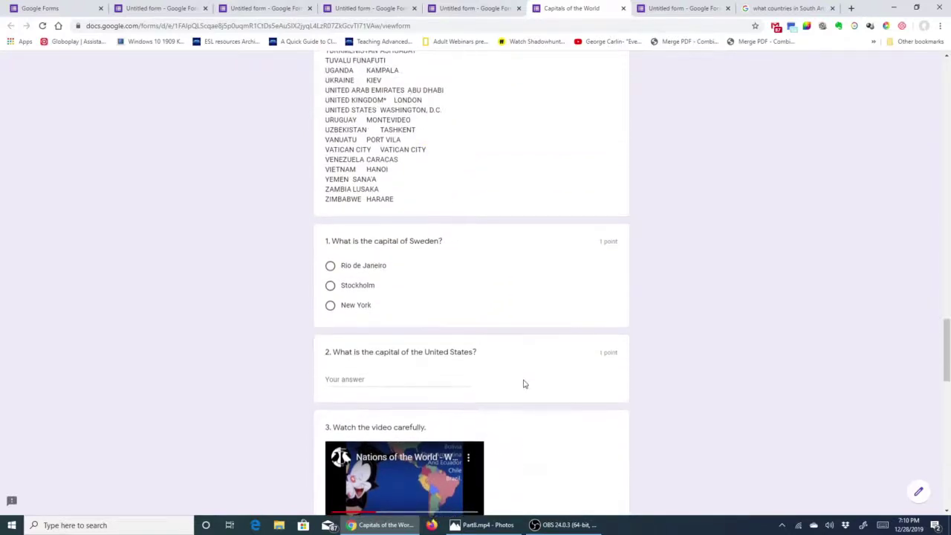
{"action": "scroll", "coordinate": [520, 372], "scroll_direction": "down", "scroll_amount": 2}
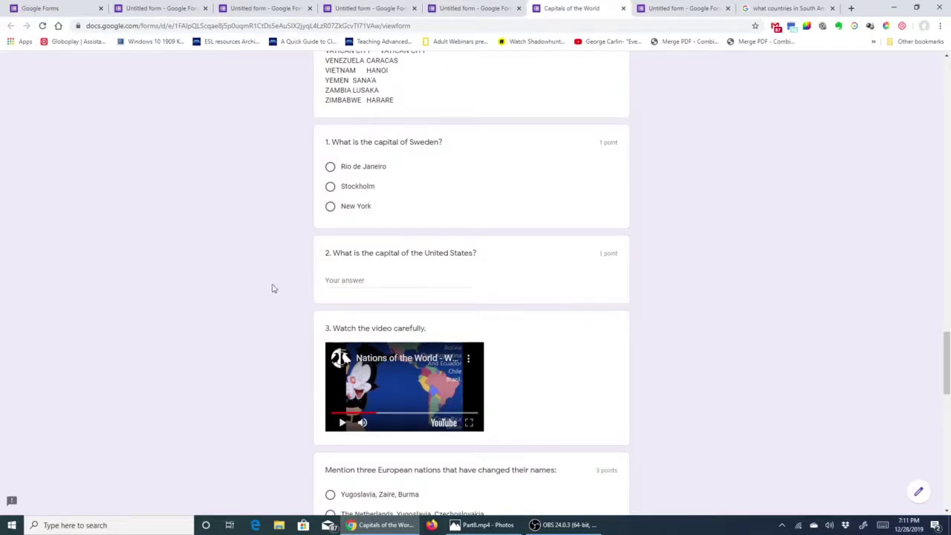
{"action": "left_click", "coordinate": [919, 494]}
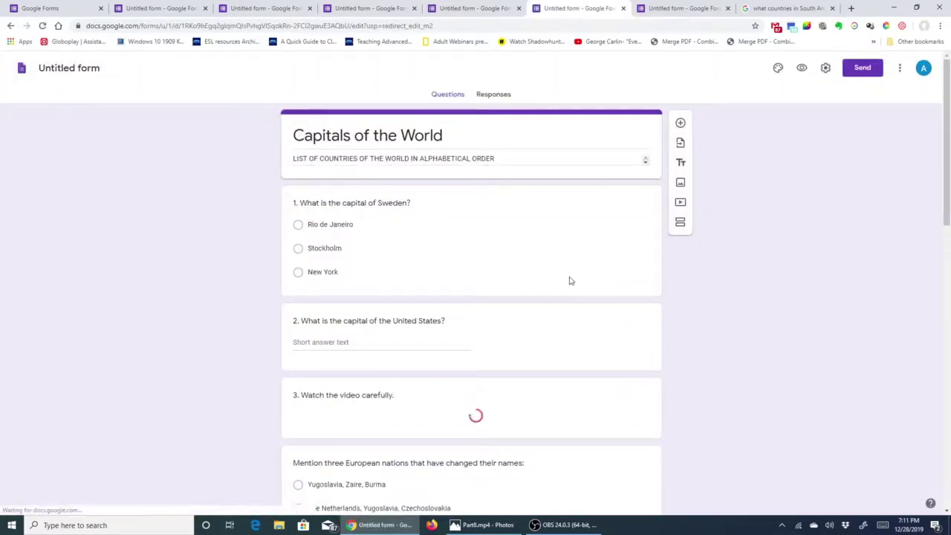
- Reorder the form so the video item comes before the Sweden and United States capital questions
{"action": "scroll", "coordinate": [551, 319], "scroll_direction": "down", "scroll_amount": 20}
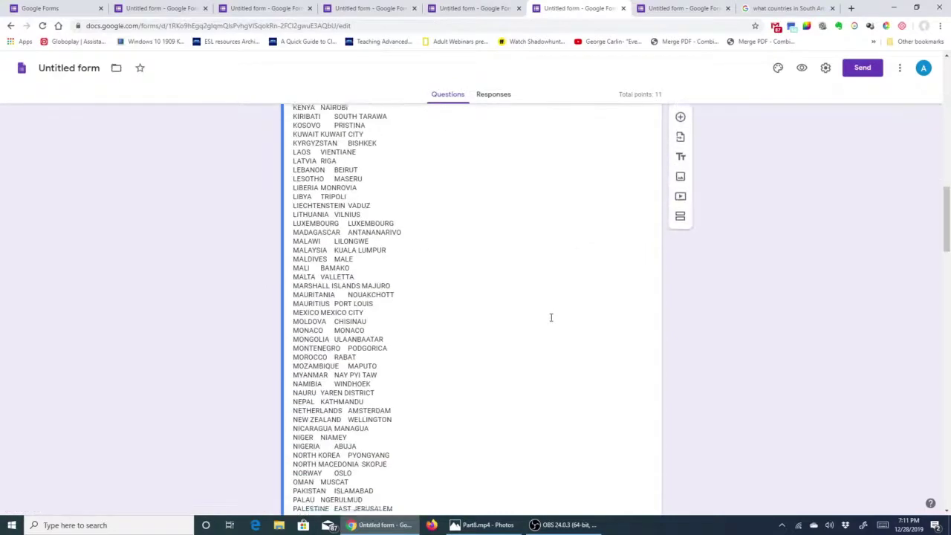
{"action": "scroll", "coordinate": [548, 327], "scroll_direction": "down", "scroll_amount": 3}
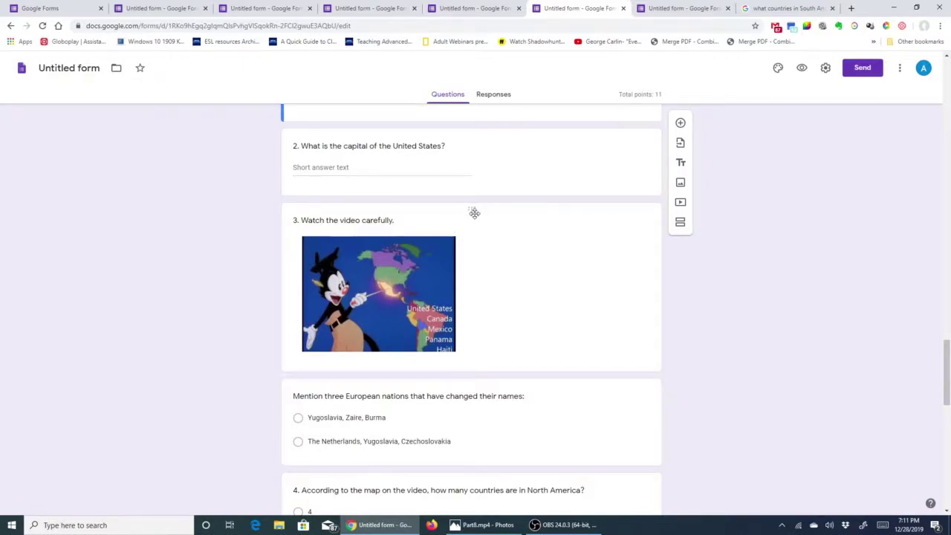
{"action": "scroll", "coordinate": [503, 297], "scroll_direction": "up", "scroll_amount": 2}
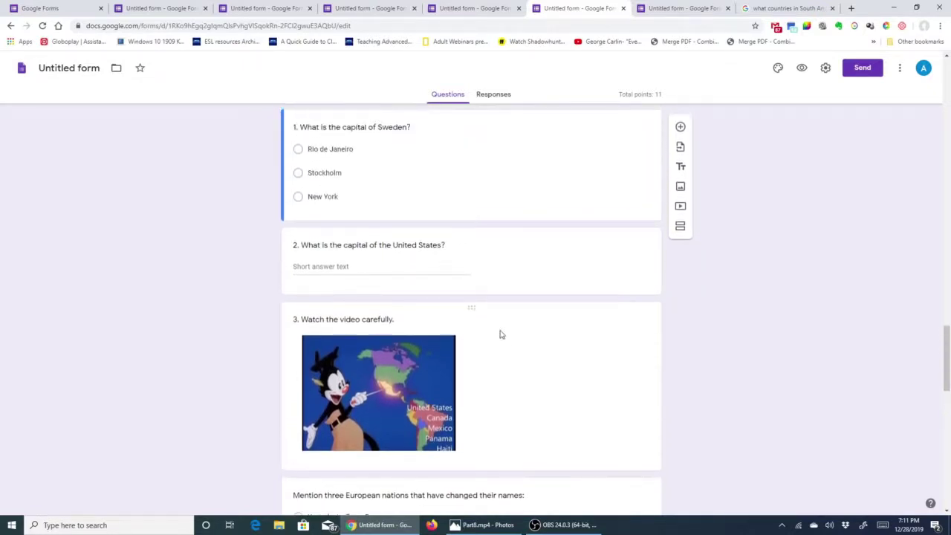
{"action": "left_click_drag", "start_coordinate": [474, 306], "coordinate": [473, 145]}
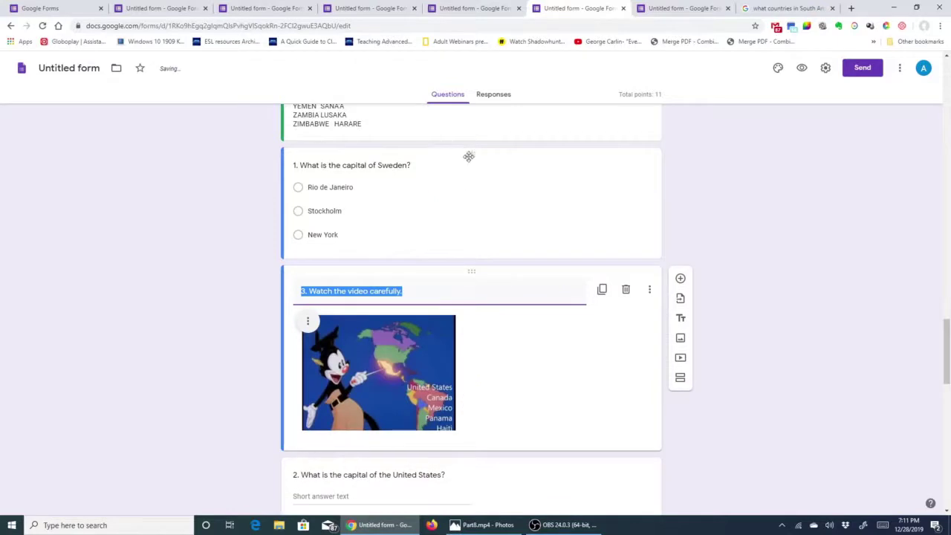
{"action": "left_click_drag", "start_coordinate": [467, 205], "coordinate": [445, 348]}
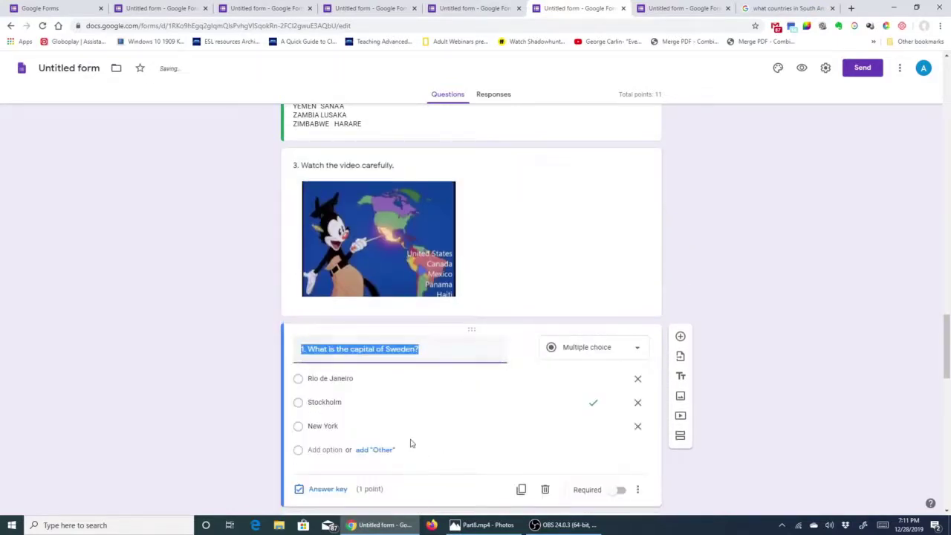
- Renumber the video item's title to "1. Watch the video carefully."
{"action": "left_click", "coordinate": [299, 165]}
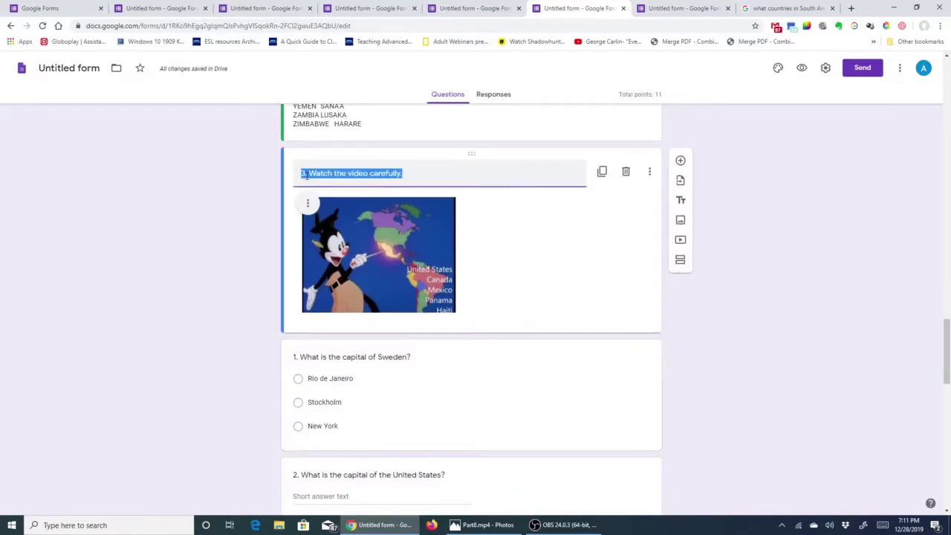
{"action": "left_click", "coordinate": [305, 176]}
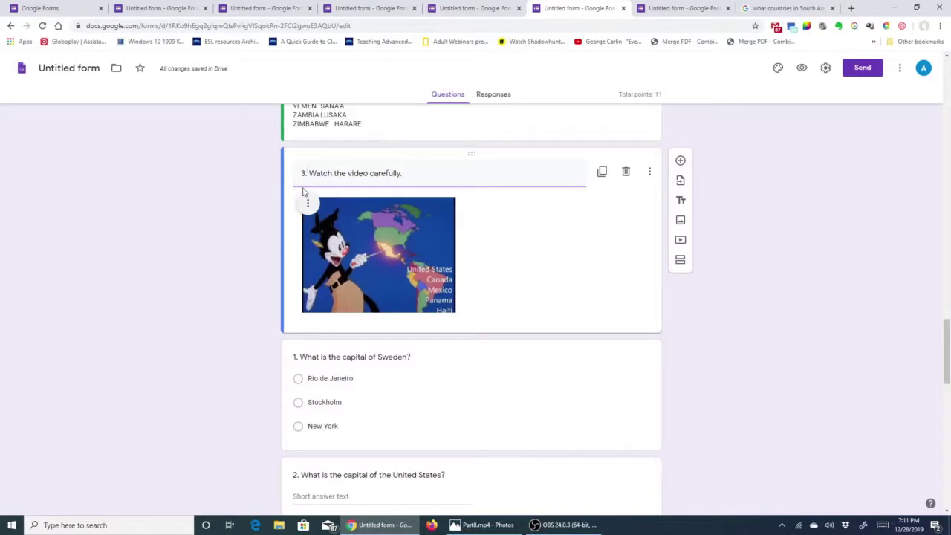
{"action": "key", "text": "BackSpace"}
{"action": "type", "text": "1"}
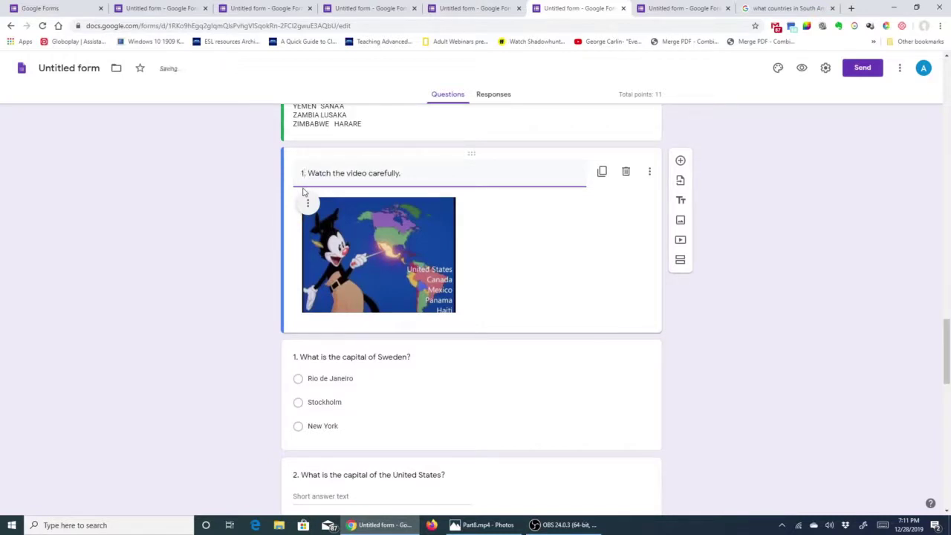
- Renumber the Sweden capital question's title to "2. What is the capital of Sweden?"
{"action": "left_click", "coordinate": [296, 359]}
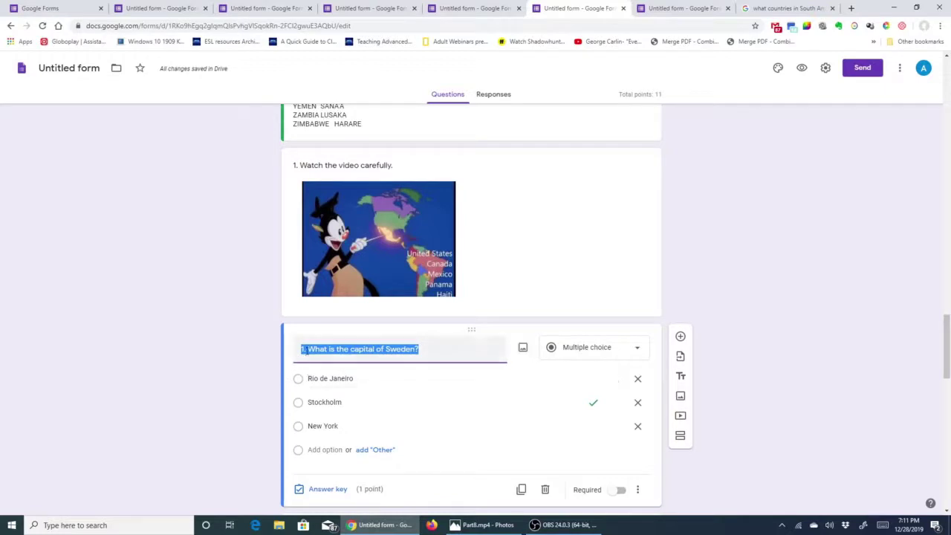
{"action": "left_click", "coordinate": [303, 349]}
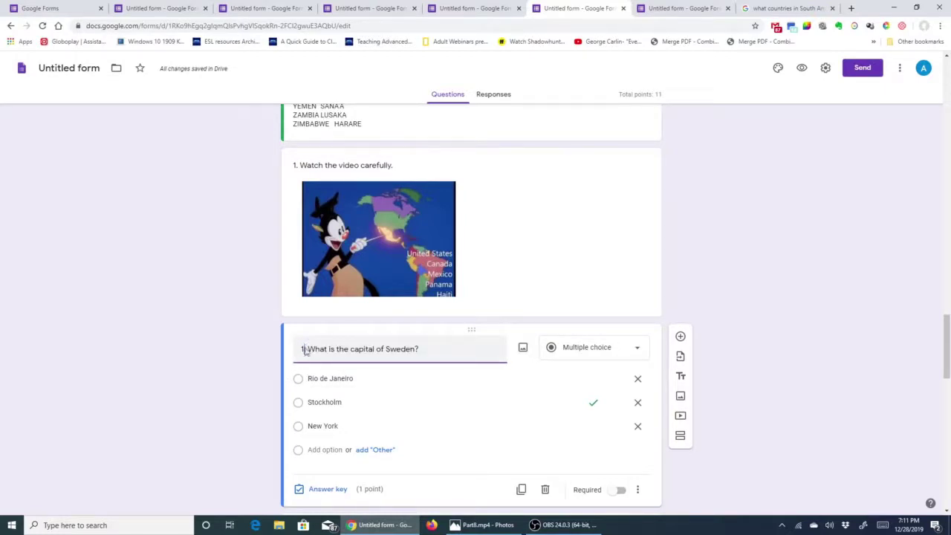
{"action": "key", "text": "BackSpace"}
{"action": "type", "text": "2"}
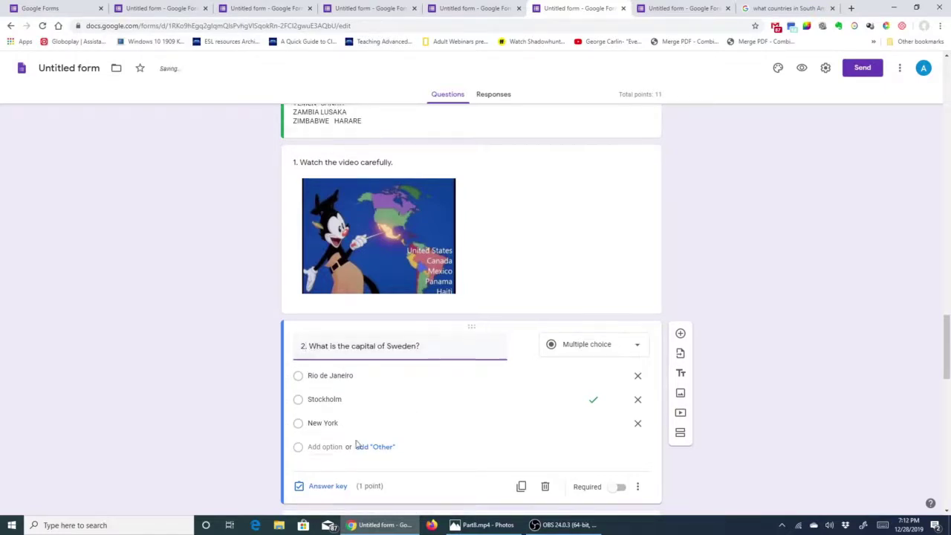
- Renumber the United States capital question's title to "3. What is the capital of the United States?"
{"action": "scroll", "coordinate": [357, 446], "scroll_direction": "down", "scroll_amount": 2}
{"action": "left_click", "coordinate": [296, 402]}
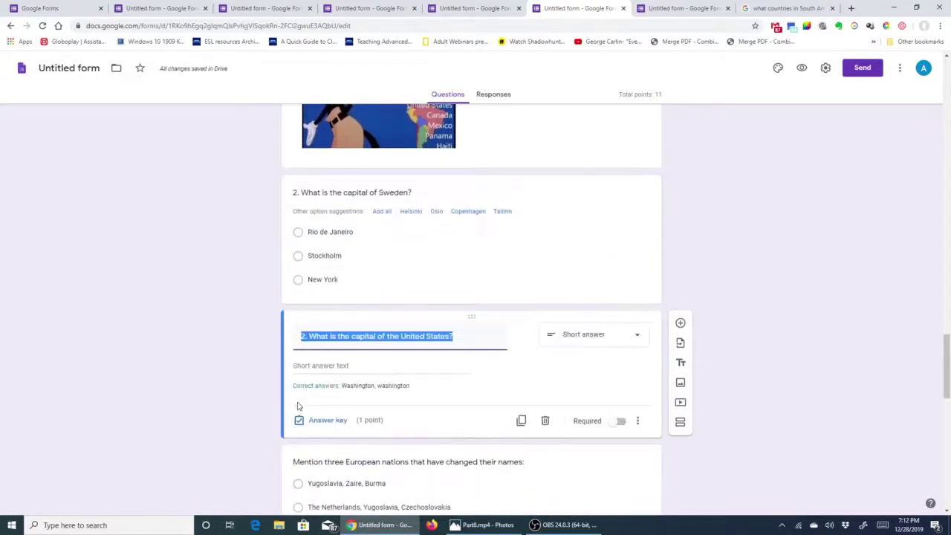
{"action": "left_click", "coordinate": [305, 338]}
{"action": "key", "text": "BackSpace"}
{"action": "type", "text": "3"}
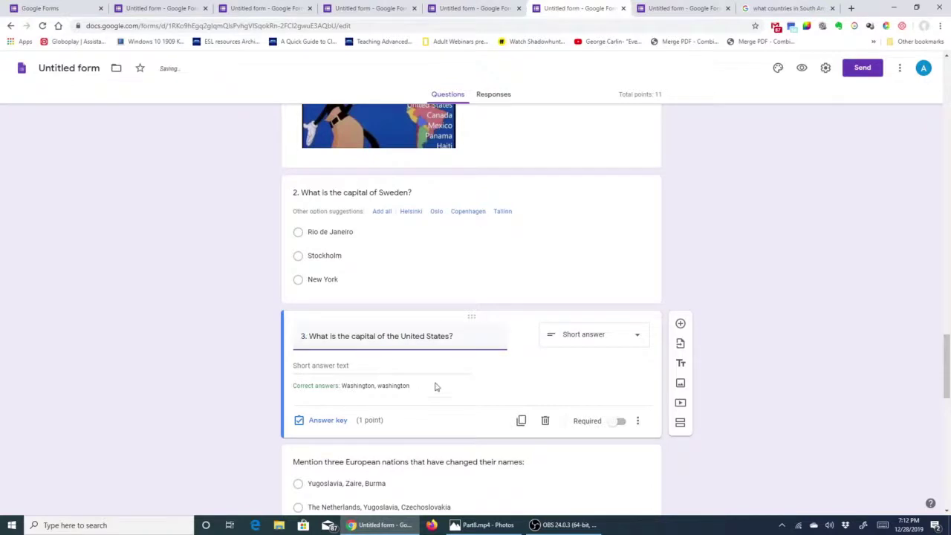
- Move the question on three European nations that have changed their names directly below the video item
{"action": "scroll", "coordinate": [433, 394], "scroll_direction": "down", "scroll_amount": 2}
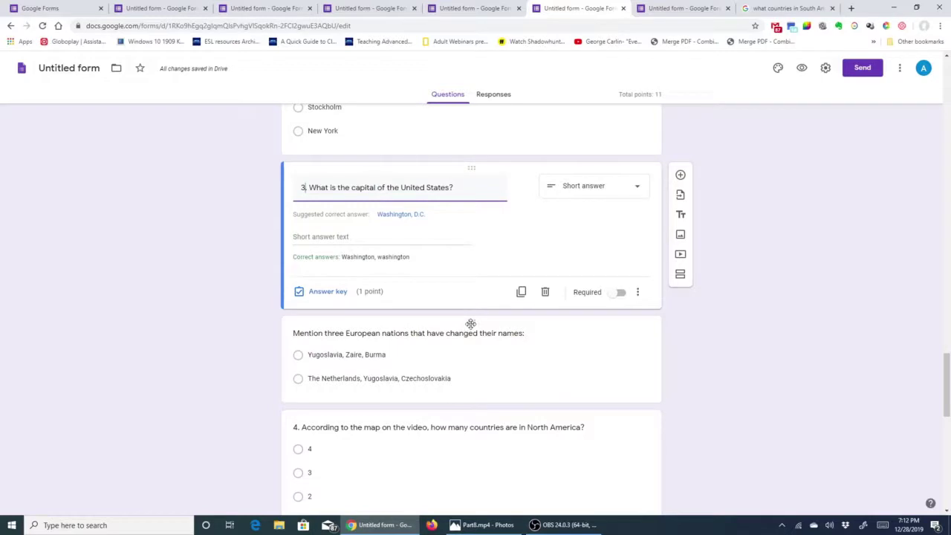
{"action": "left_click_drag", "start_coordinate": [470, 324], "coordinate": [456, 221]}
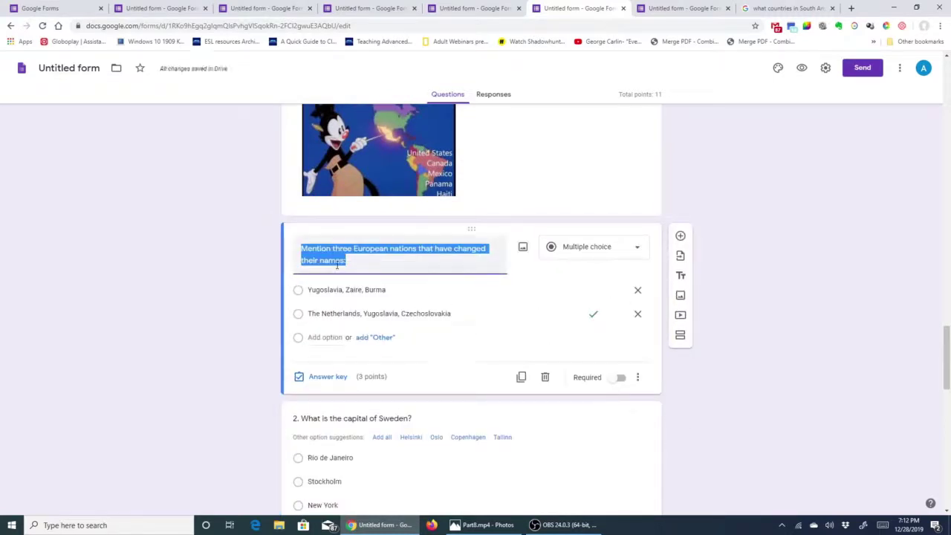
{"action": "scroll", "coordinate": [455, 257], "scroll_direction": "up", "scroll_amount": 2}
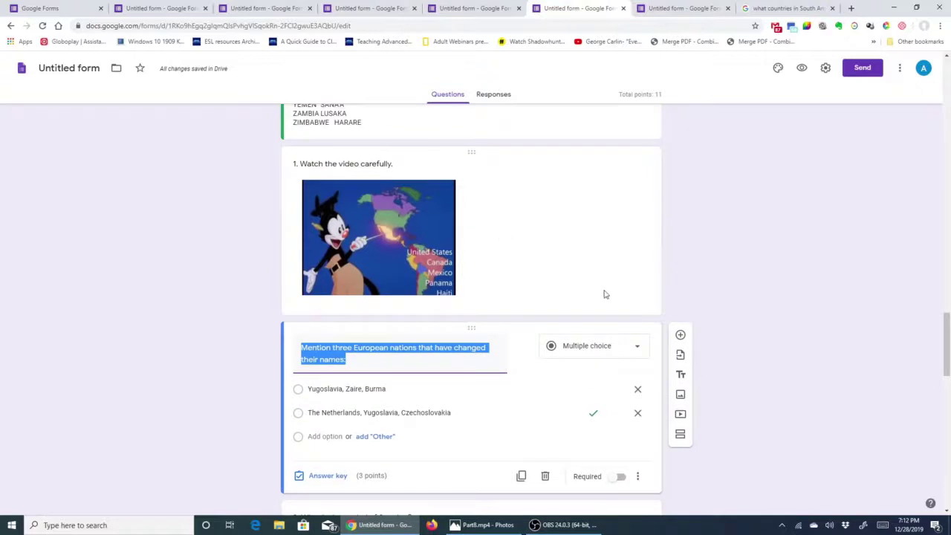
{"action": "scroll", "coordinate": [605, 294], "scroll_direction": "down", "scroll_amount": 2}
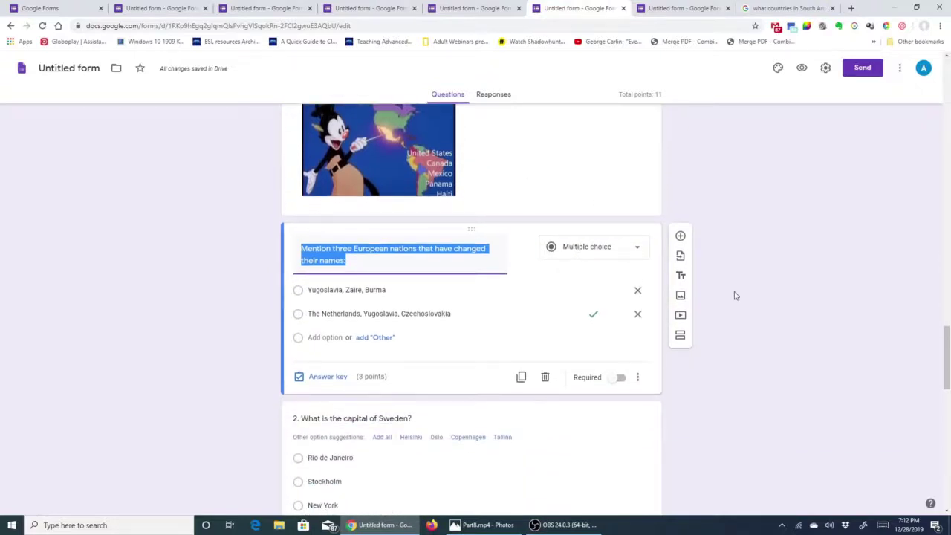
{"action": "scroll", "coordinate": [734, 295], "scroll_direction": "up", "scroll_amount": 1}
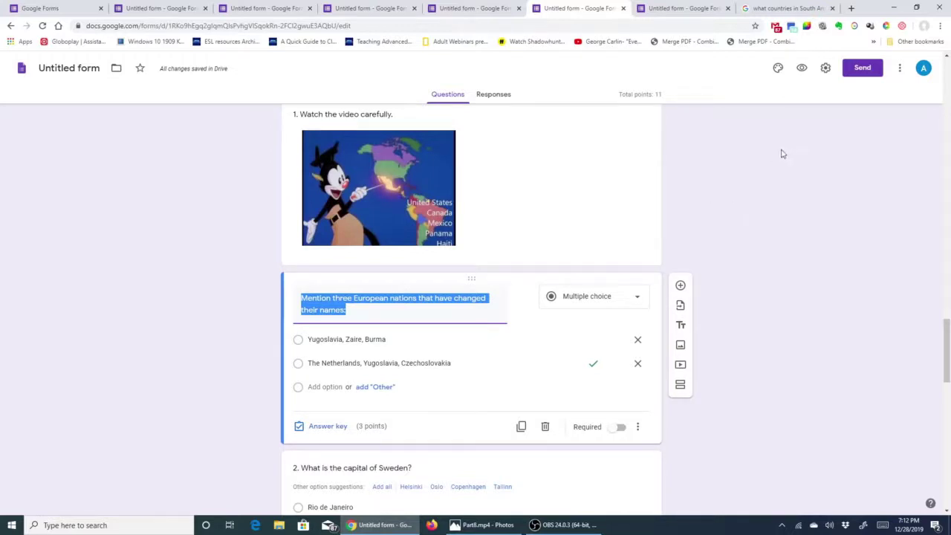
- Preview the reordered quiz as respondents see it, examine all its questions, and return to editing the form
{"action": "left_click", "coordinate": [803, 70]}
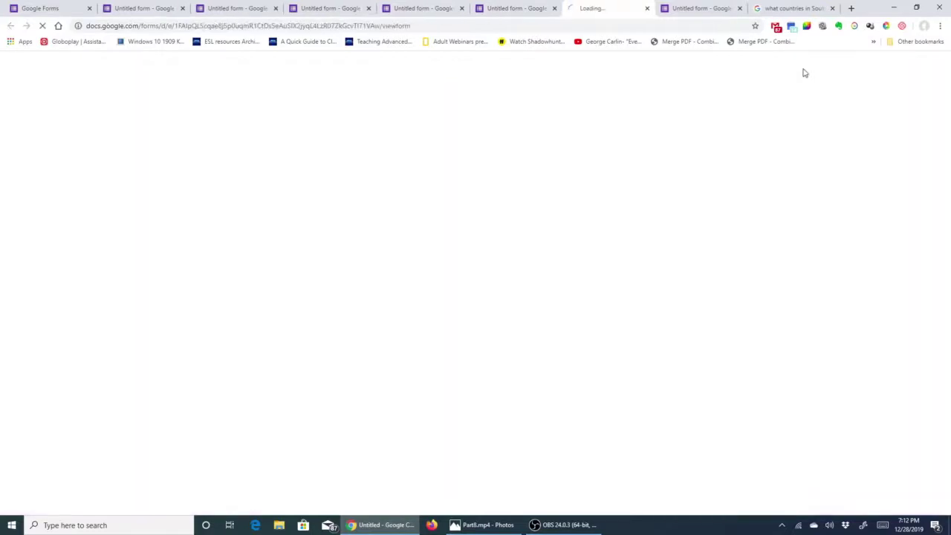
{"action": "scroll", "coordinate": [516, 234], "scroll_direction": "down", "scroll_amount": 13}
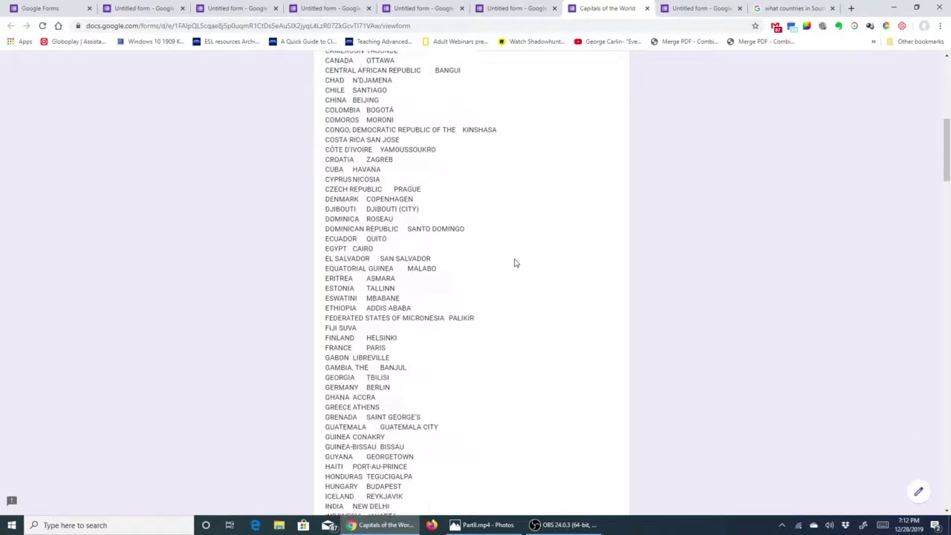
{"action": "scroll", "coordinate": [516, 281], "scroll_direction": "down", "scroll_amount": 14}
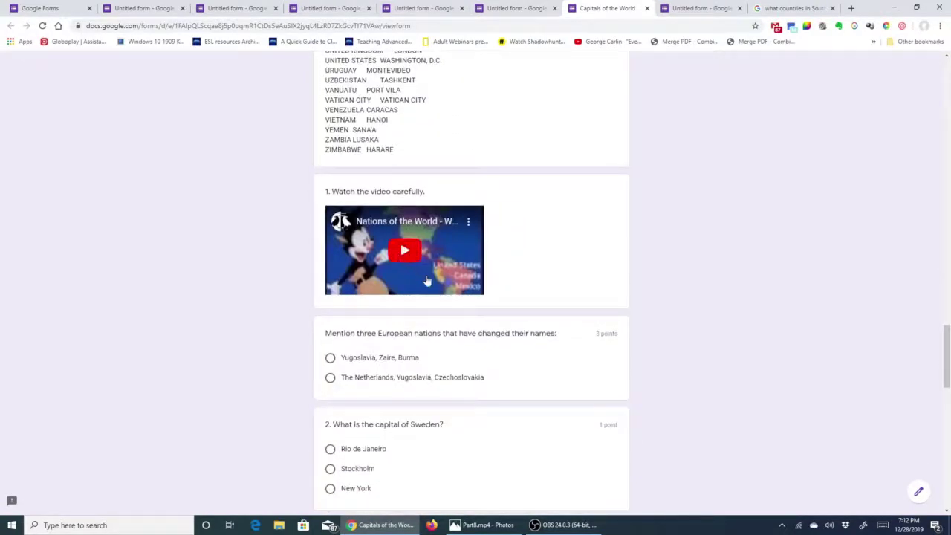
{"action": "scroll", "coordinate": [451, 337], "scroll_direction": "down", "scroll_amount": 2}
{"action": "scroll", "coordinate": [380, 282], "scroll_direction": "down", "scroll_amount": 5}
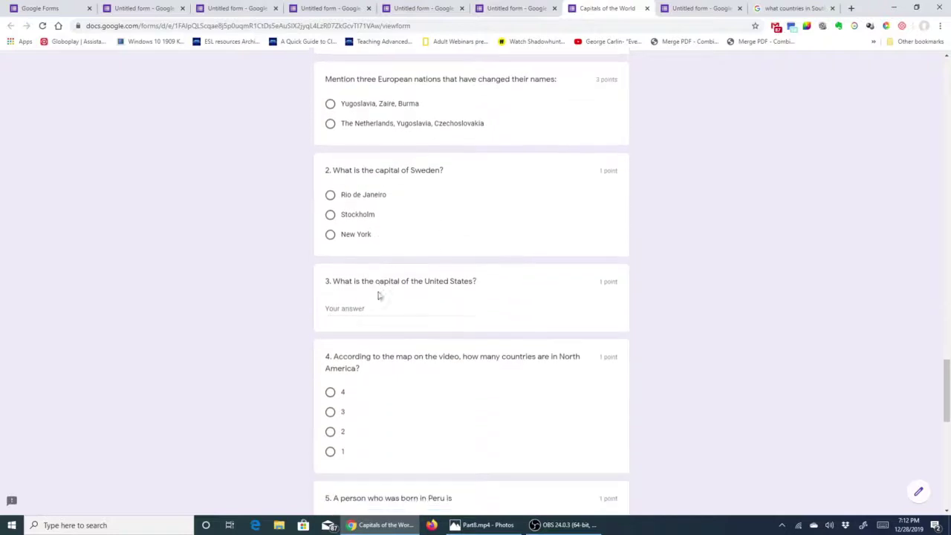
{"action": "scroll", "coordinate": [381, 309], "scroll_direction": "down", "scroll_amount": 5}
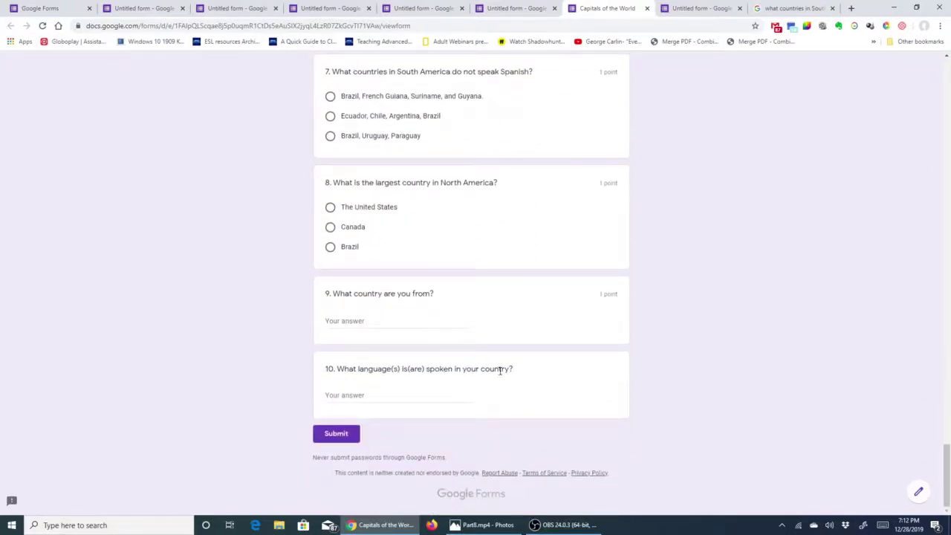
{"action": "left_click", "coordinate": [919, 494]}
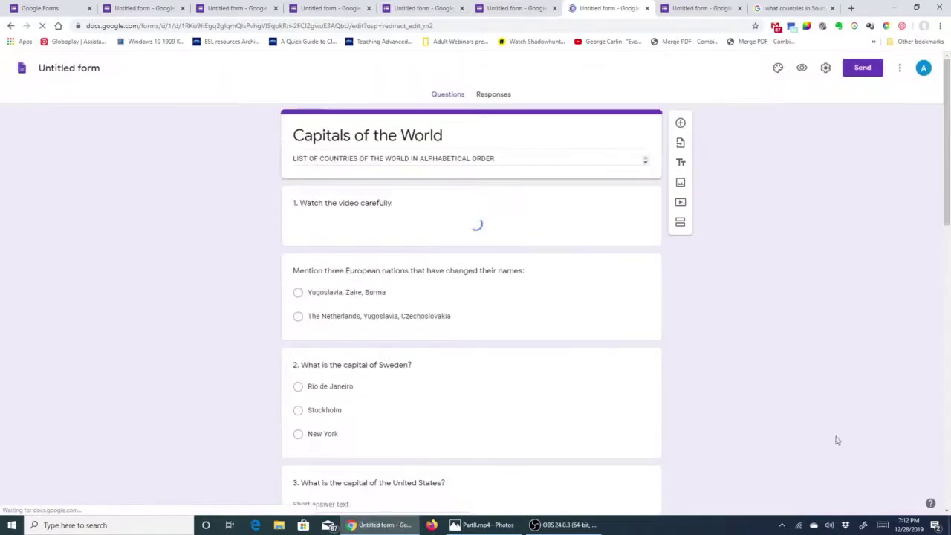
- Review the whole form in the editor, from the title and country list through question 10
{"action": "scroll", "coordinate": [804, 314], "scroll_direction": "down", "scroll_amount": 10}
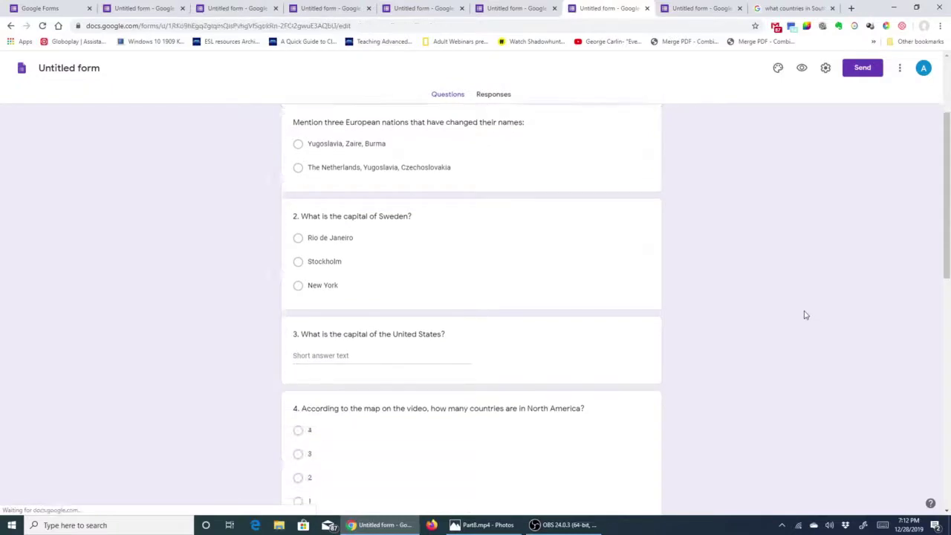
{"action": "scroll", "coordinate": [803, 324], "scroll_direction": "down", "scroll_amount": 12}
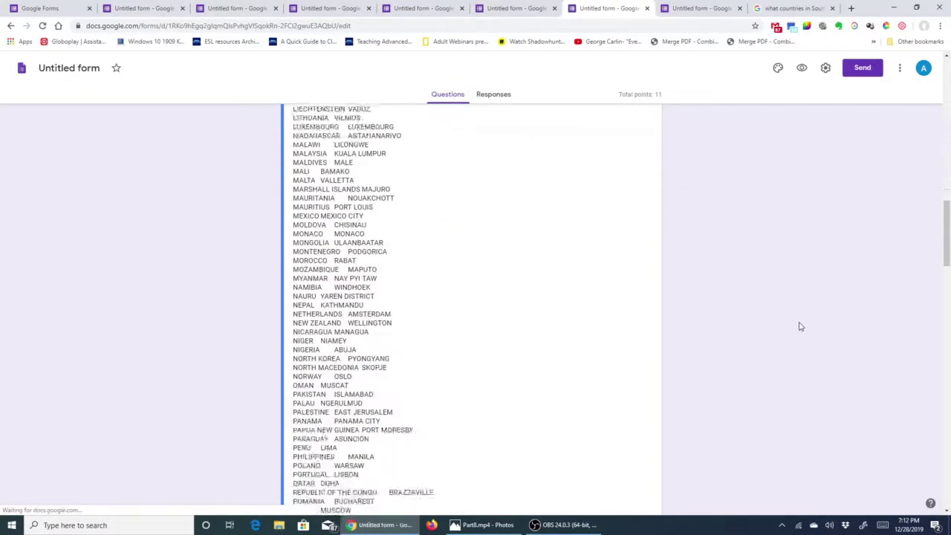
{"action": "scroll", "coordinate": [800, 328], "scroll_direction": "down", "scroll_amount": 12}
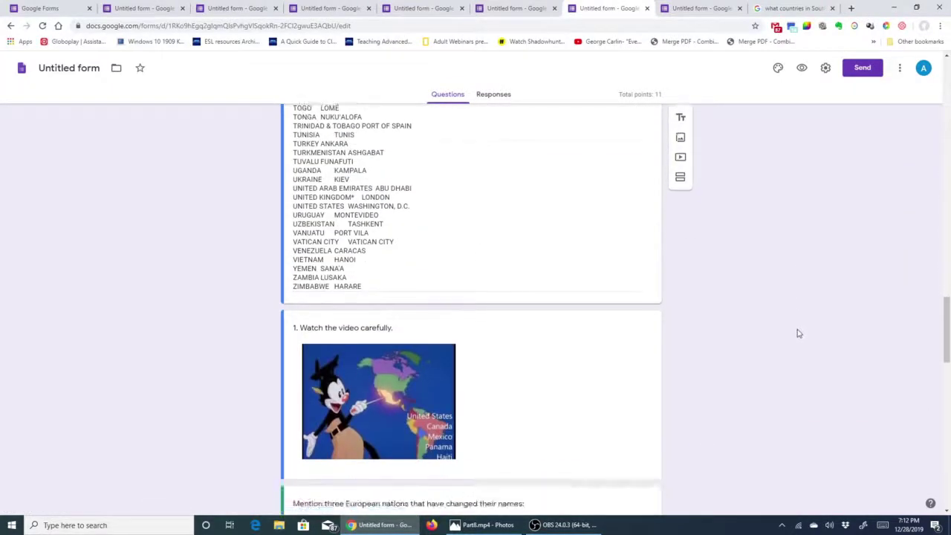
{"action": "scroll", "coordinate": [778, 371], "scroll_direction": "down", "scroll_amount": 12}
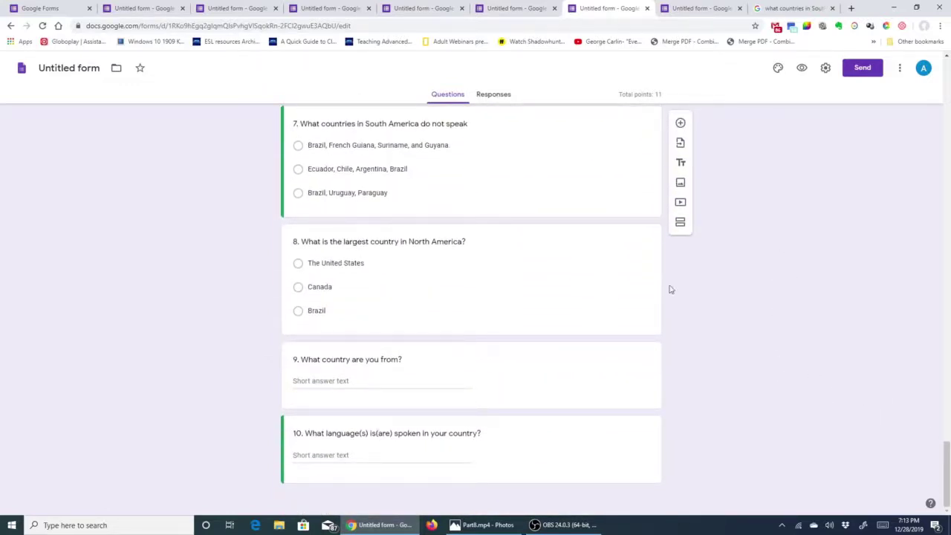
{"action": "scroll", "coordinate": [443, 312], "scroll_direction": "up", "scroll_amount": 12}
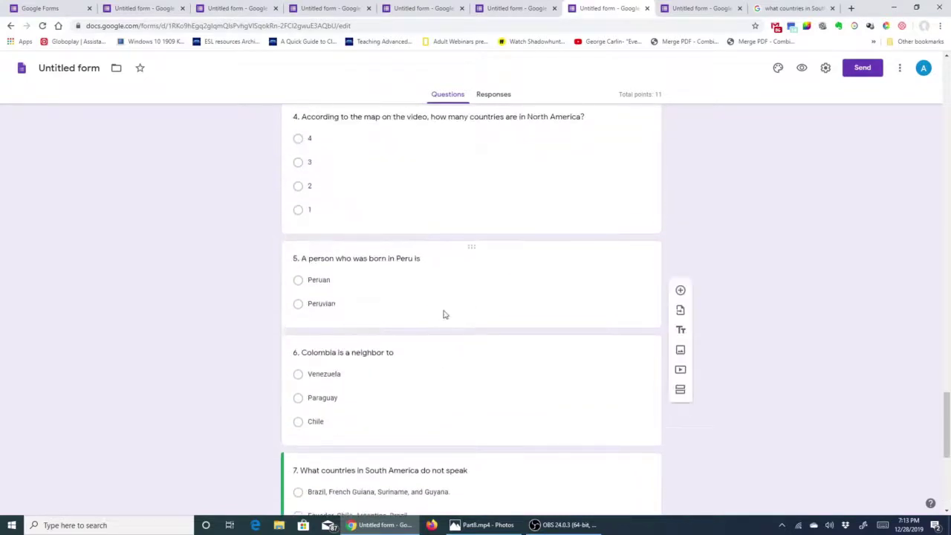
{"action": "scroll", "coordinate": [443, 311], "scroll_direction": "up", "scroll_amount": 15}
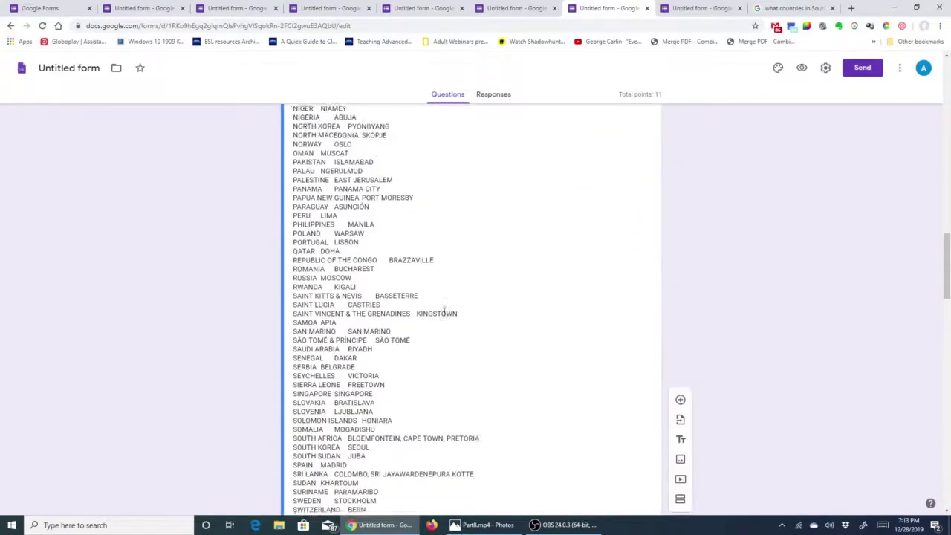
{"action": "scroll", "coordinate": [444, 311], "scroll_direction": "up", "scroll_amount": 11}
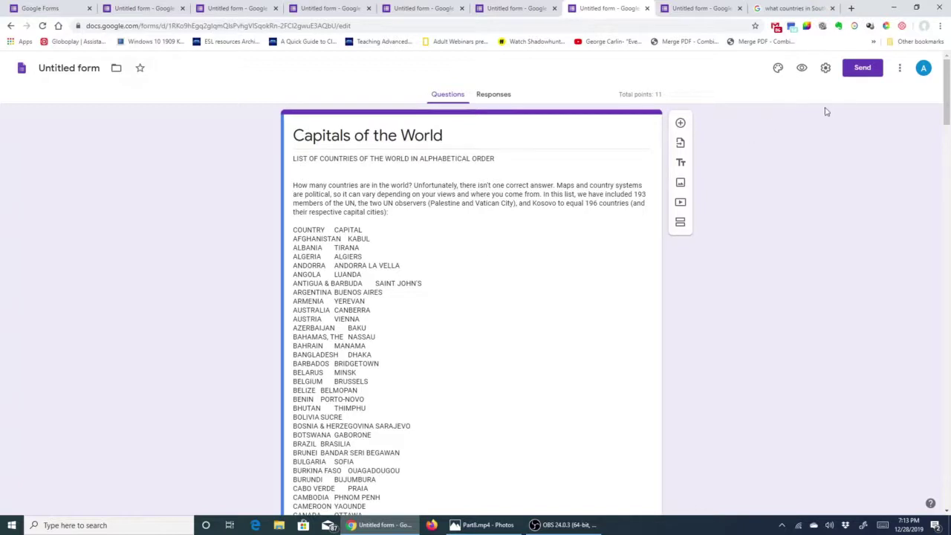
- Create a shortened link for sending the form and copy it
{"action": "left_click", "coordinate": [863, 72]}
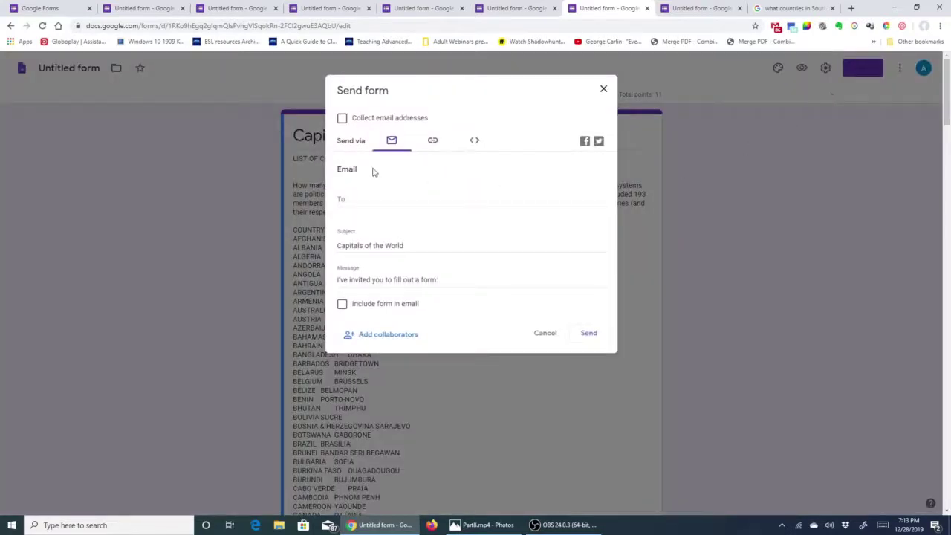
{"action": "left_click", "coordinate": [346, 199]}
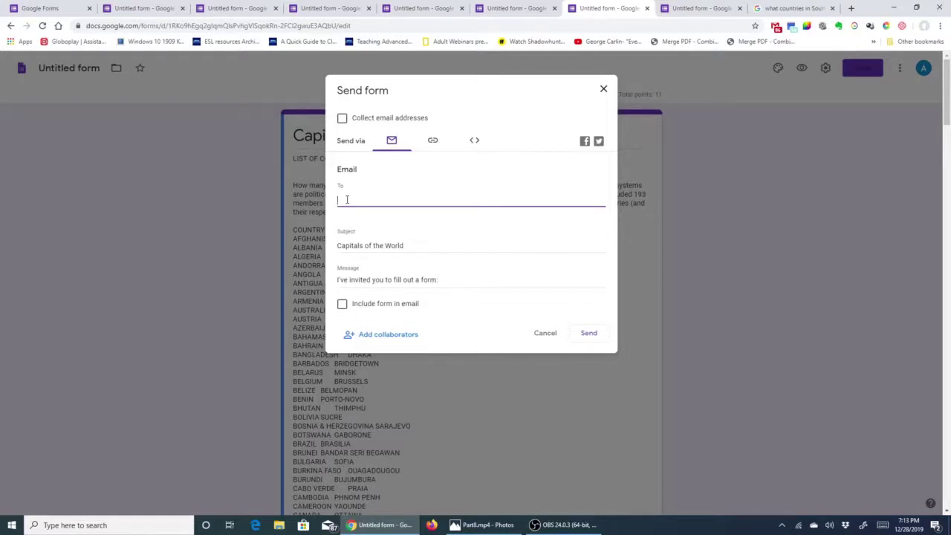
{"action": "left_click", "coordinate": [434, 141]}
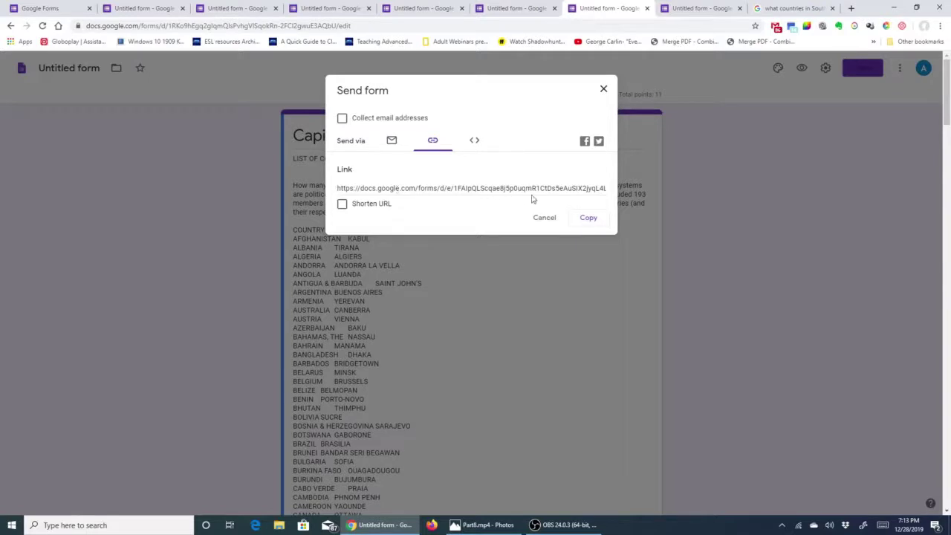
{"action": "left_click", "coordinate": [342, 204]}
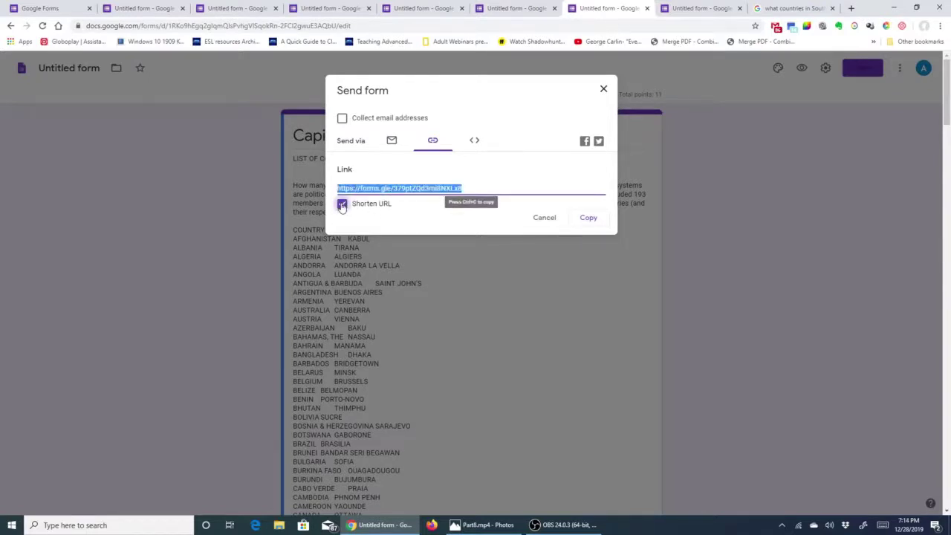
{"action": "left_click", "coordinate": [586, 220]}
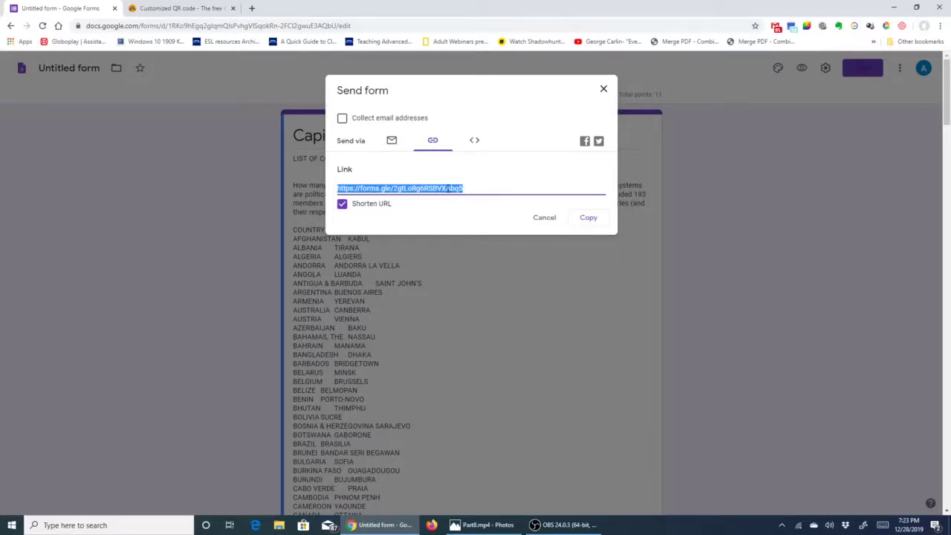
{"action": "right_click", "coordinate": [449, 188]}
{"action": "left_click", "coordinate": [455, 194]}
- Search the web for "generate a qr code for a url" in a new tab and open the QR Code Generator site
{"action": "left_click", "coordinate": [250, 8]}
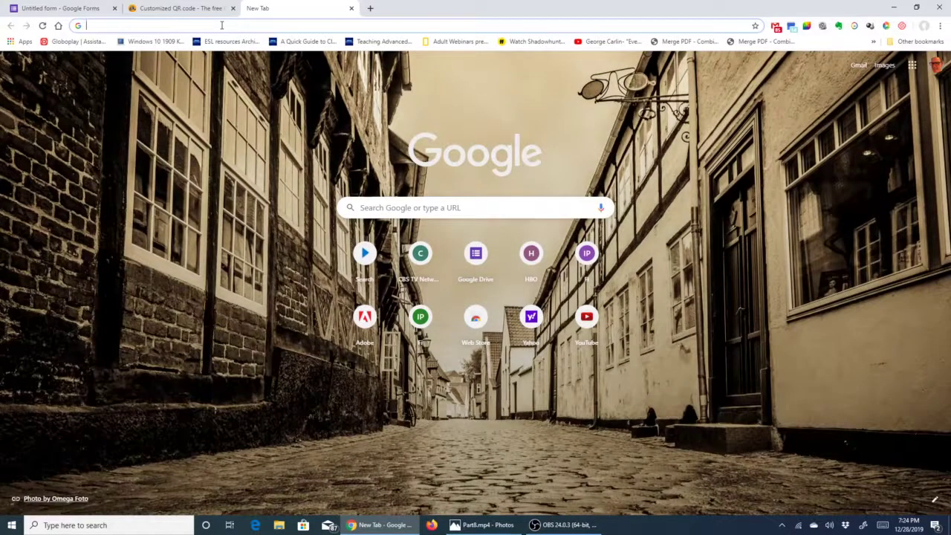
{"action": "type", "text": "Generate "}
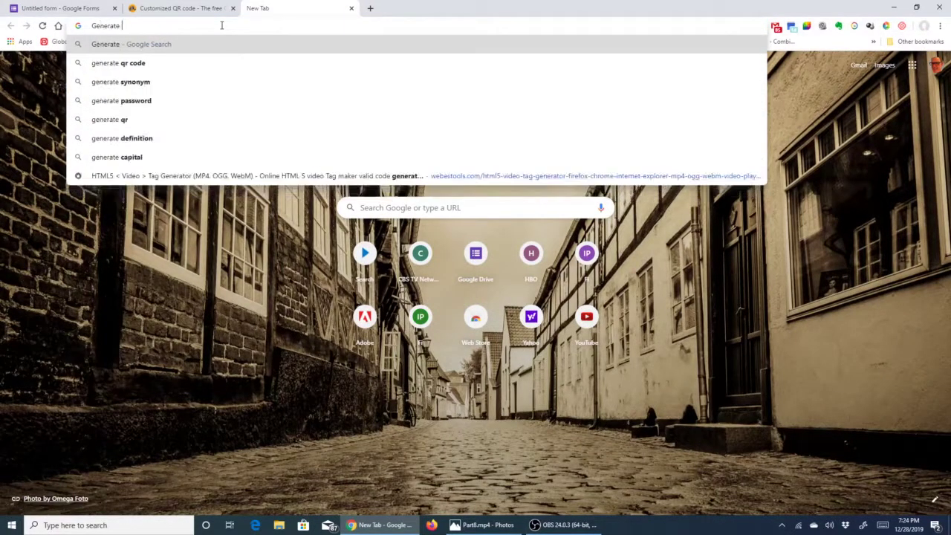
{"action": "type", "text": "a QR C"}
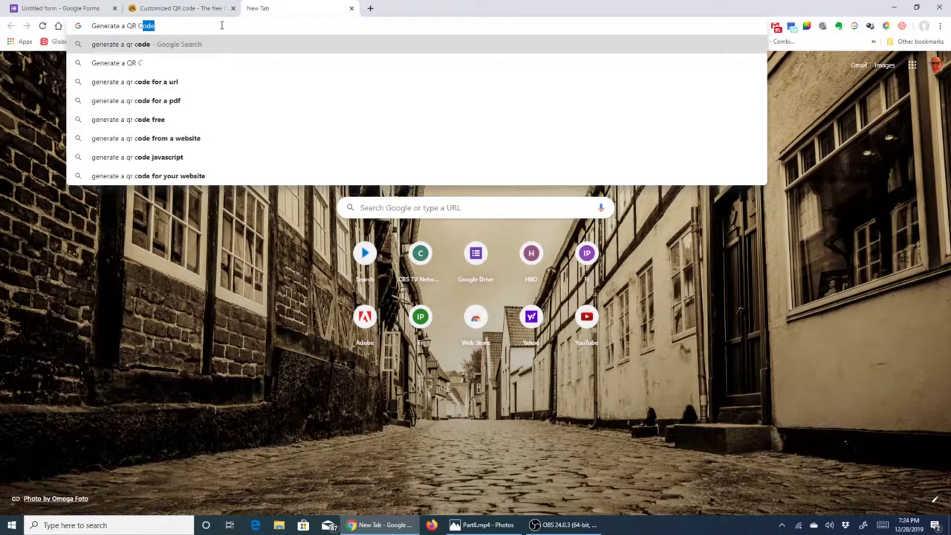
{"action": "type", "text": "ode"}
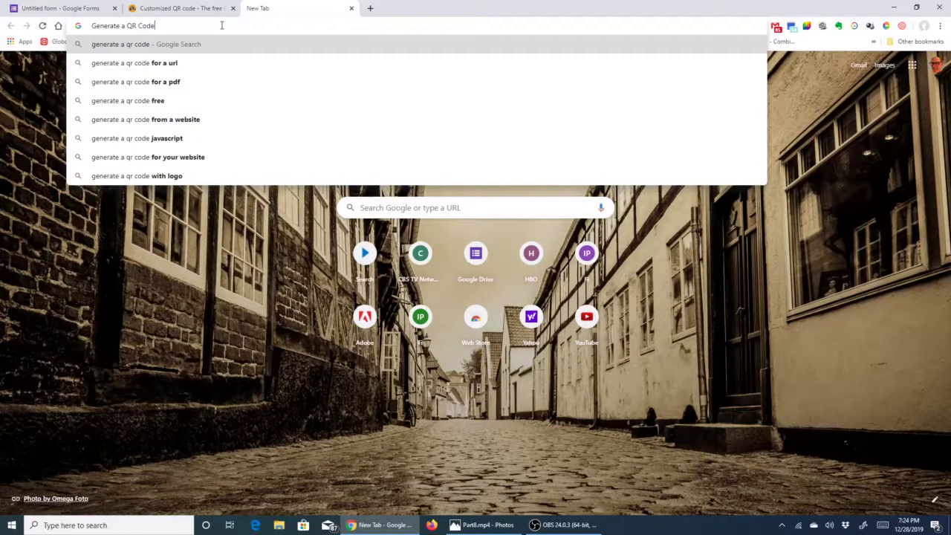
{"action": "left_click", "coordinate": [160, 64]}
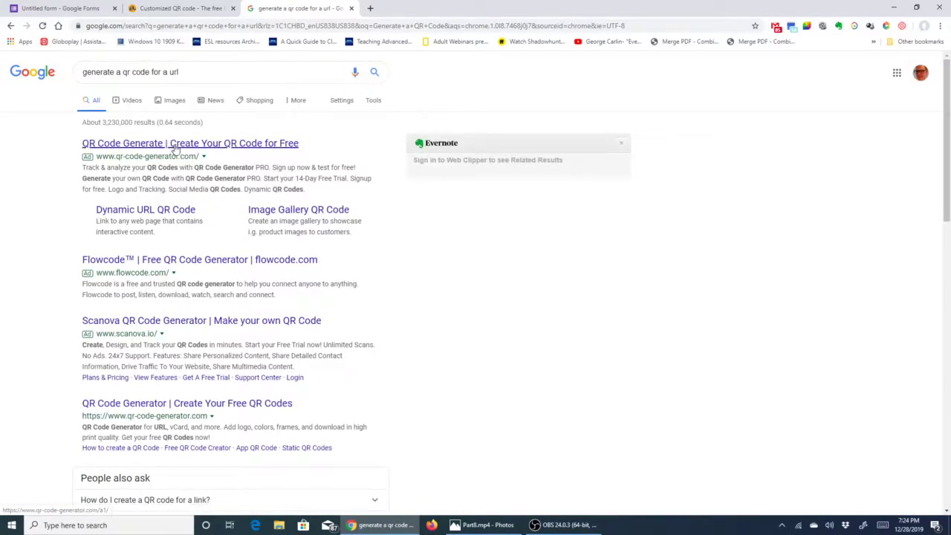
{"action": "left_click", "coordinate": [174, 146]}
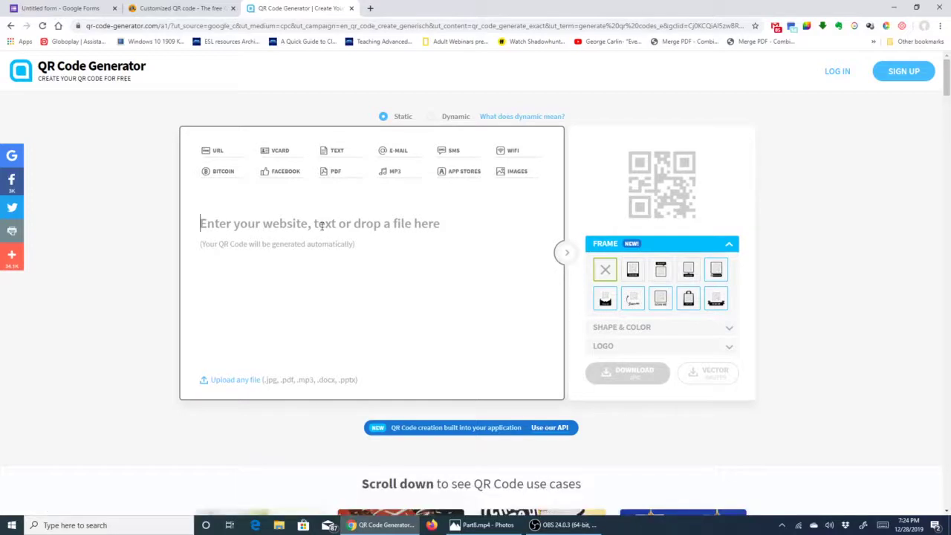
- Generate a QR code from the copied form link and save it to the Desktop as frame.png
{"action": "key", "text": "ctrl+v"}
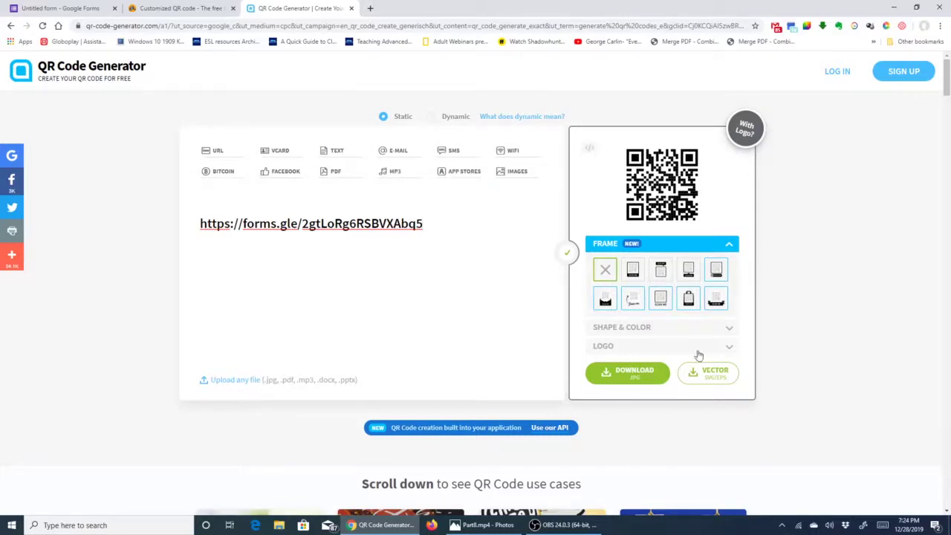
{"action": "left_click", "coordinate": [636, 375]}
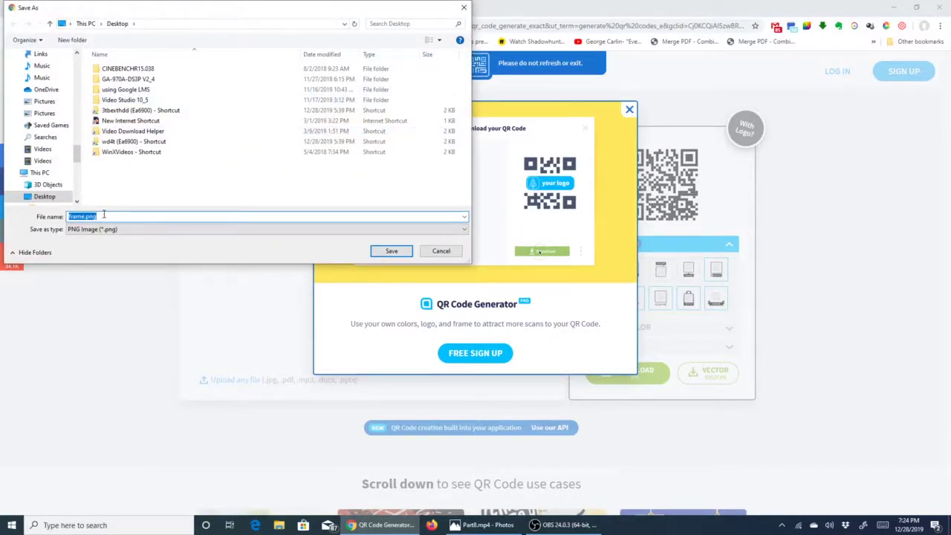
{"action": "left_click", "coordinate": [392, 251]}
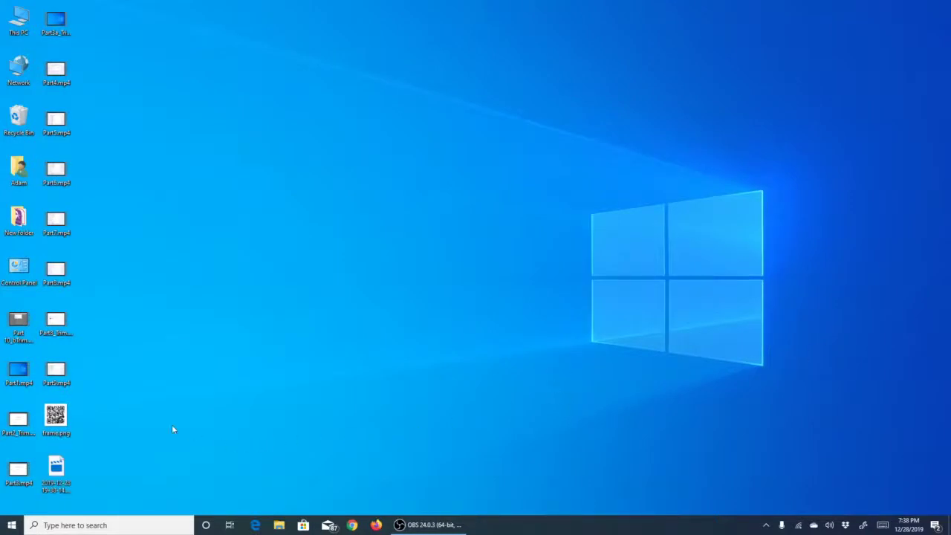
- Open the QR code image frame.png saved on the desktop
{"action": "double_click", "coordinate": [60, 420]}
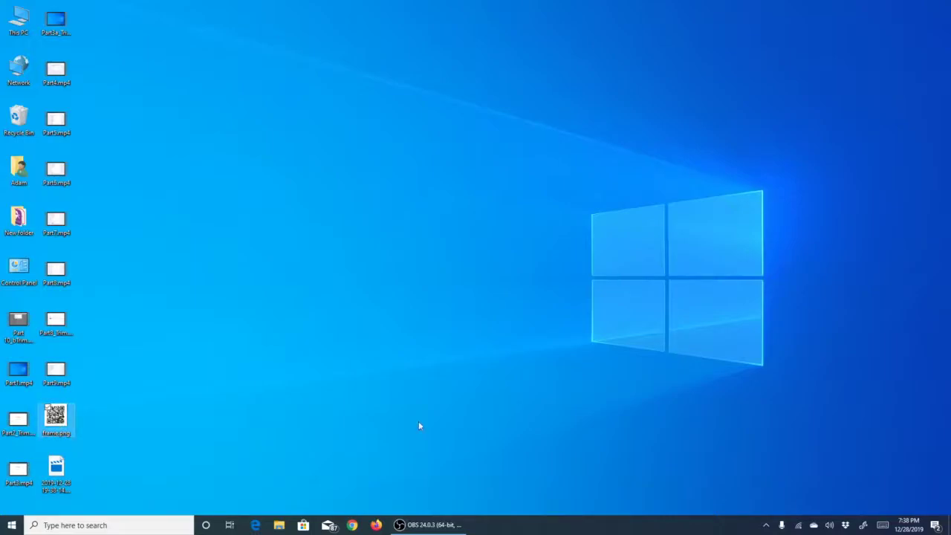